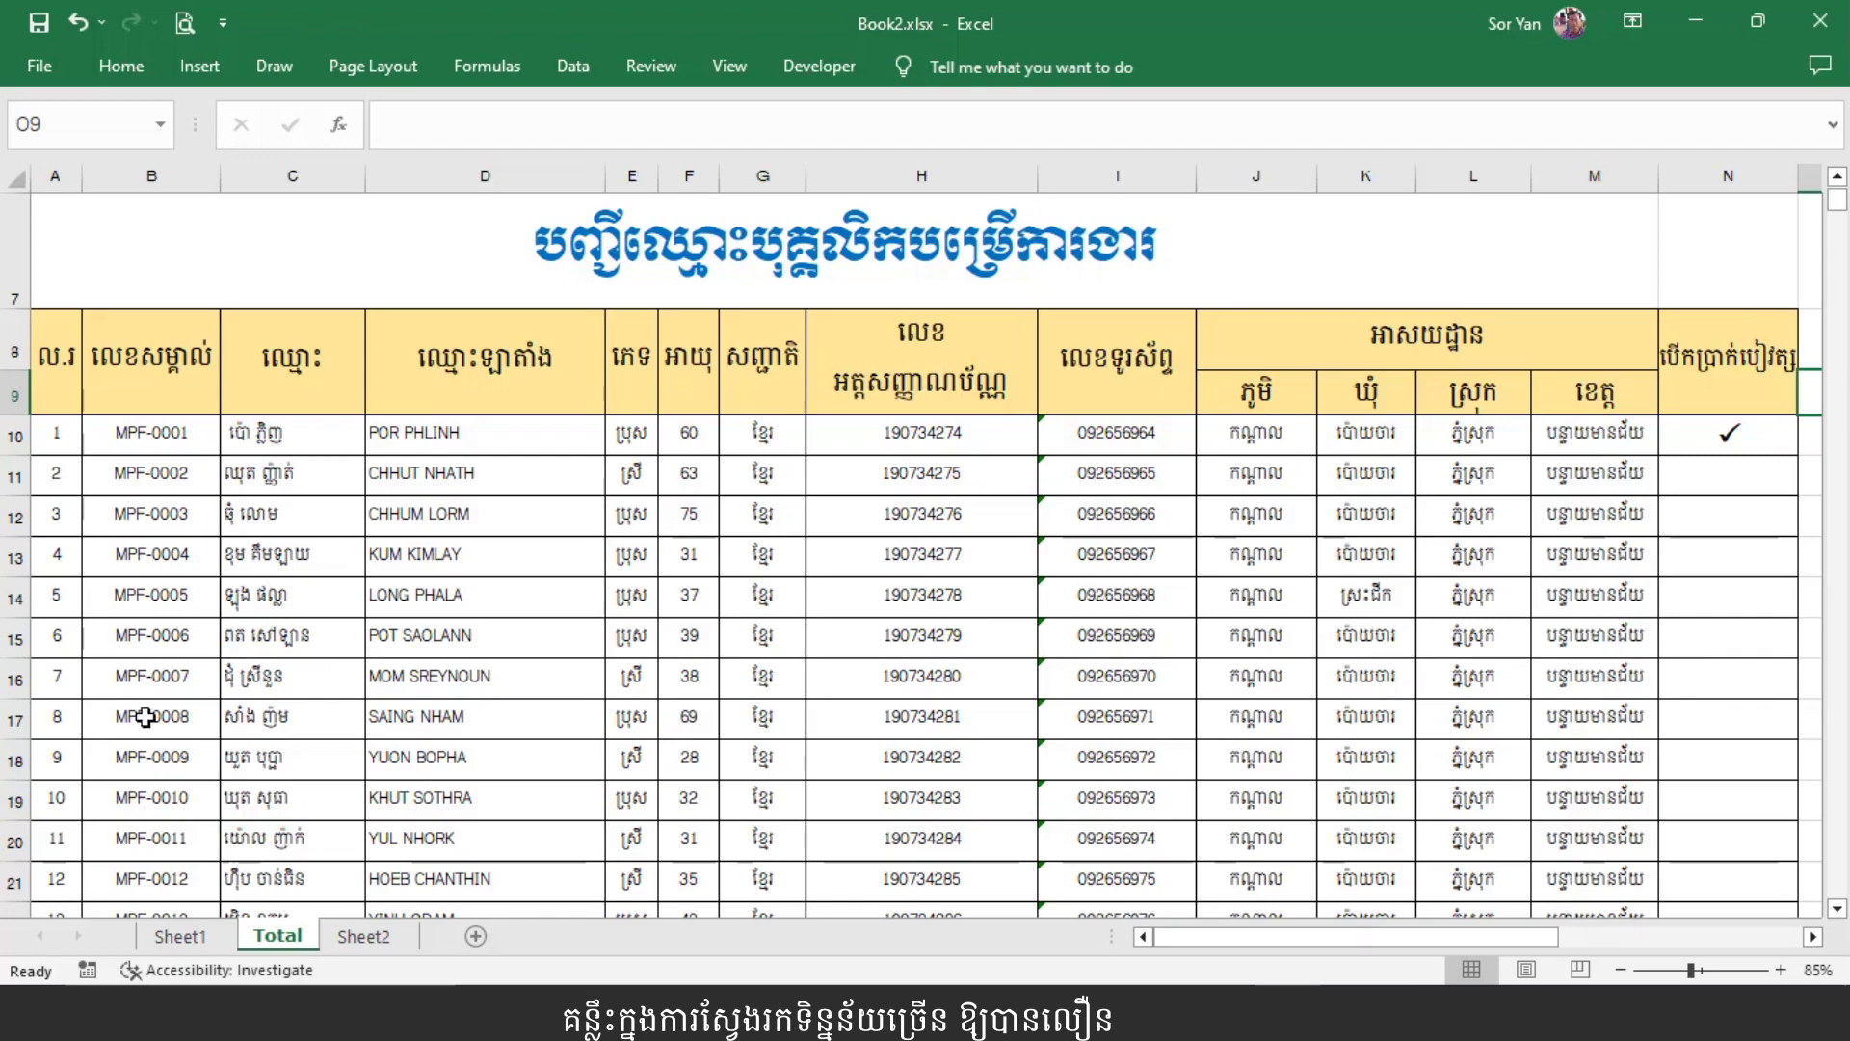
# Scroll down and back up through the staff list table.
pyautogui.scroll(-1, 203, 717)
pyautogui.scroll(1, 259, 717)
pyautogui.moveTo(1837, 200); pyautogui.dragTo(1836, 416)
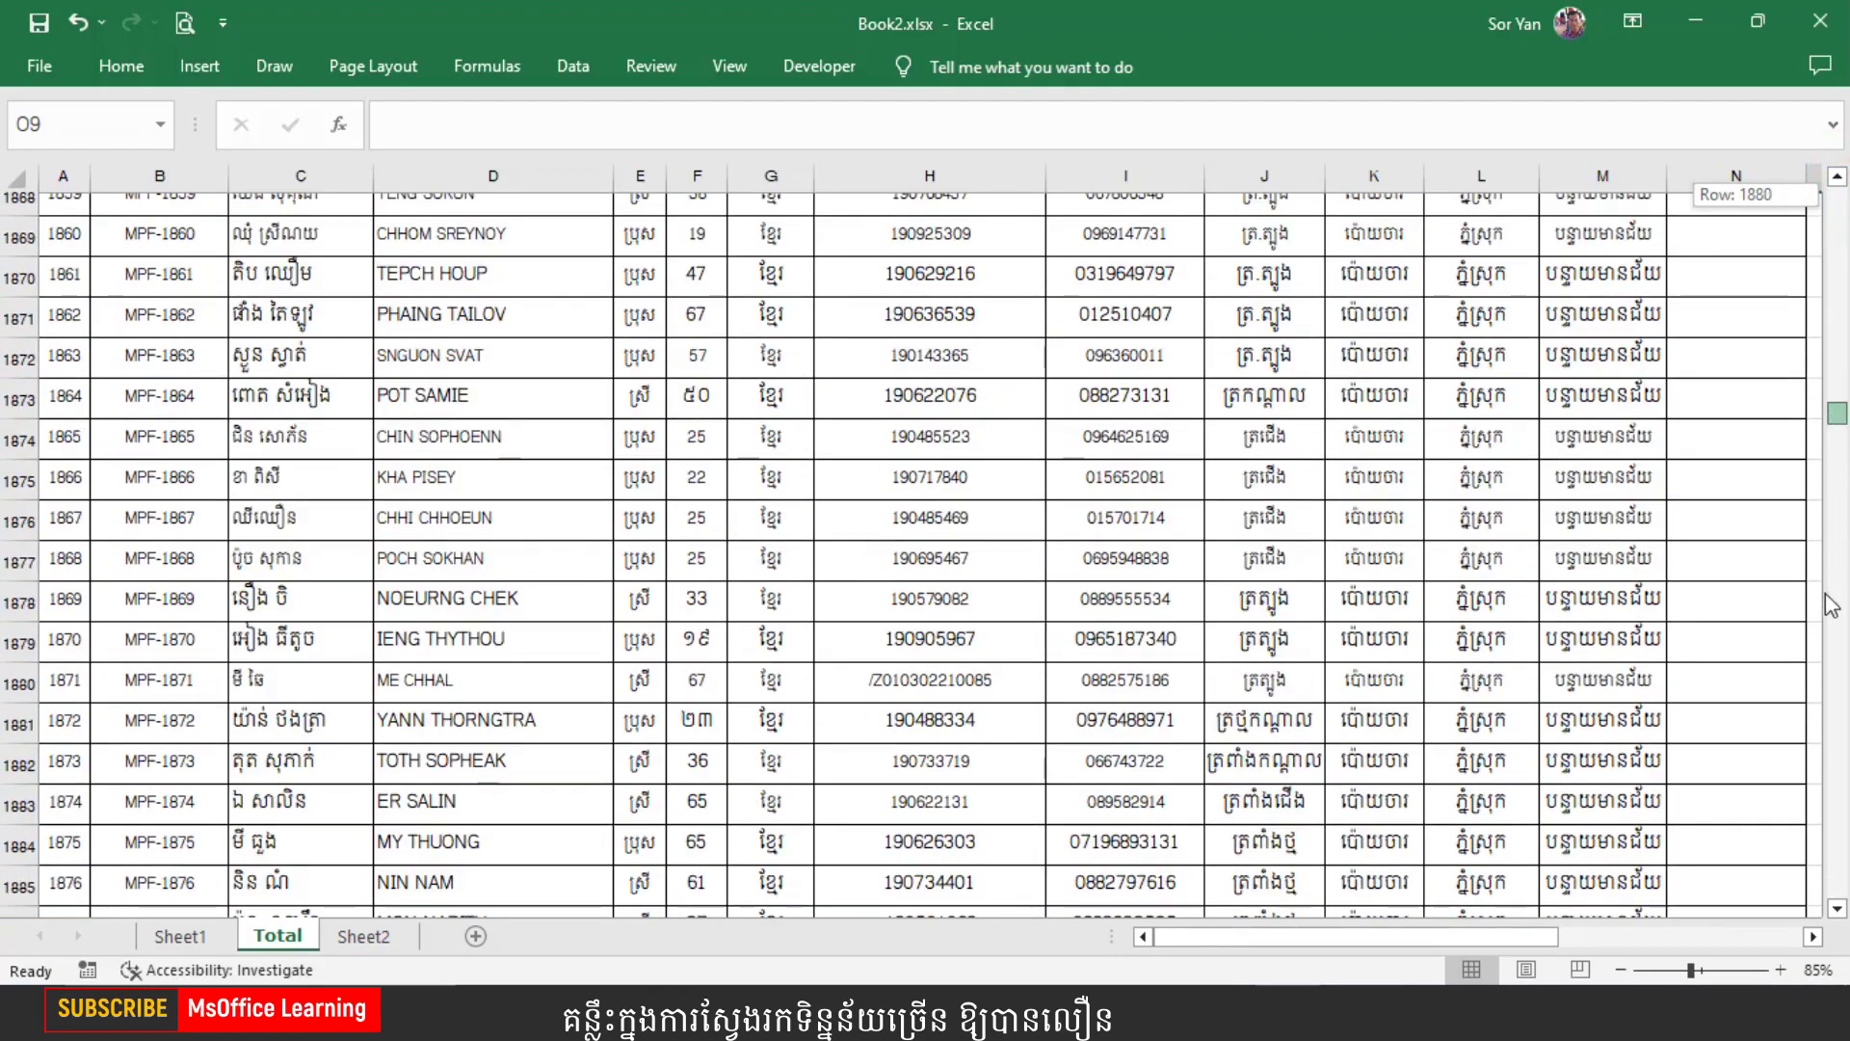
pyautogui.moveTo(1837, 416)
pyautogui.mouseDown()
pyautogui.moveTo(1809, 904)
pyautogui.moveTo(1813, 194)
pyautogui.mouseUp()
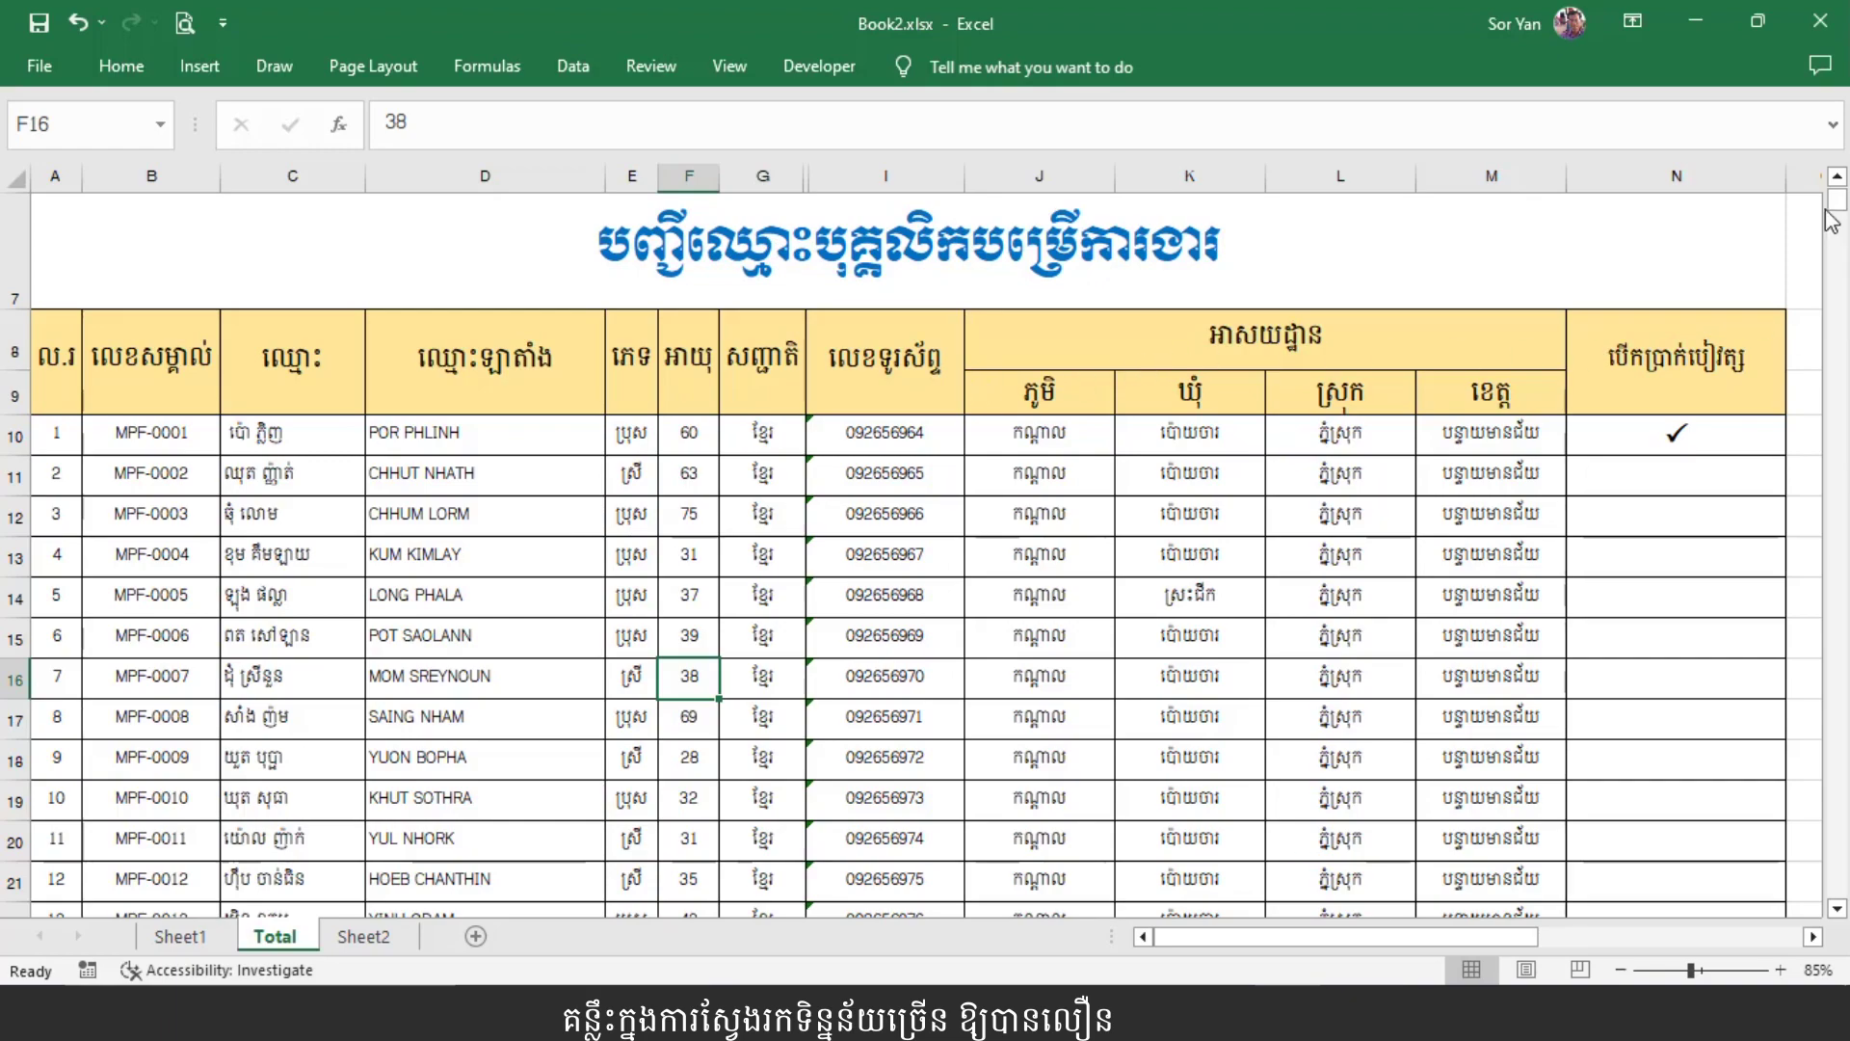
pyautogui.moveTo(1840, 206); pyautogui.dragTo(1838, 674)
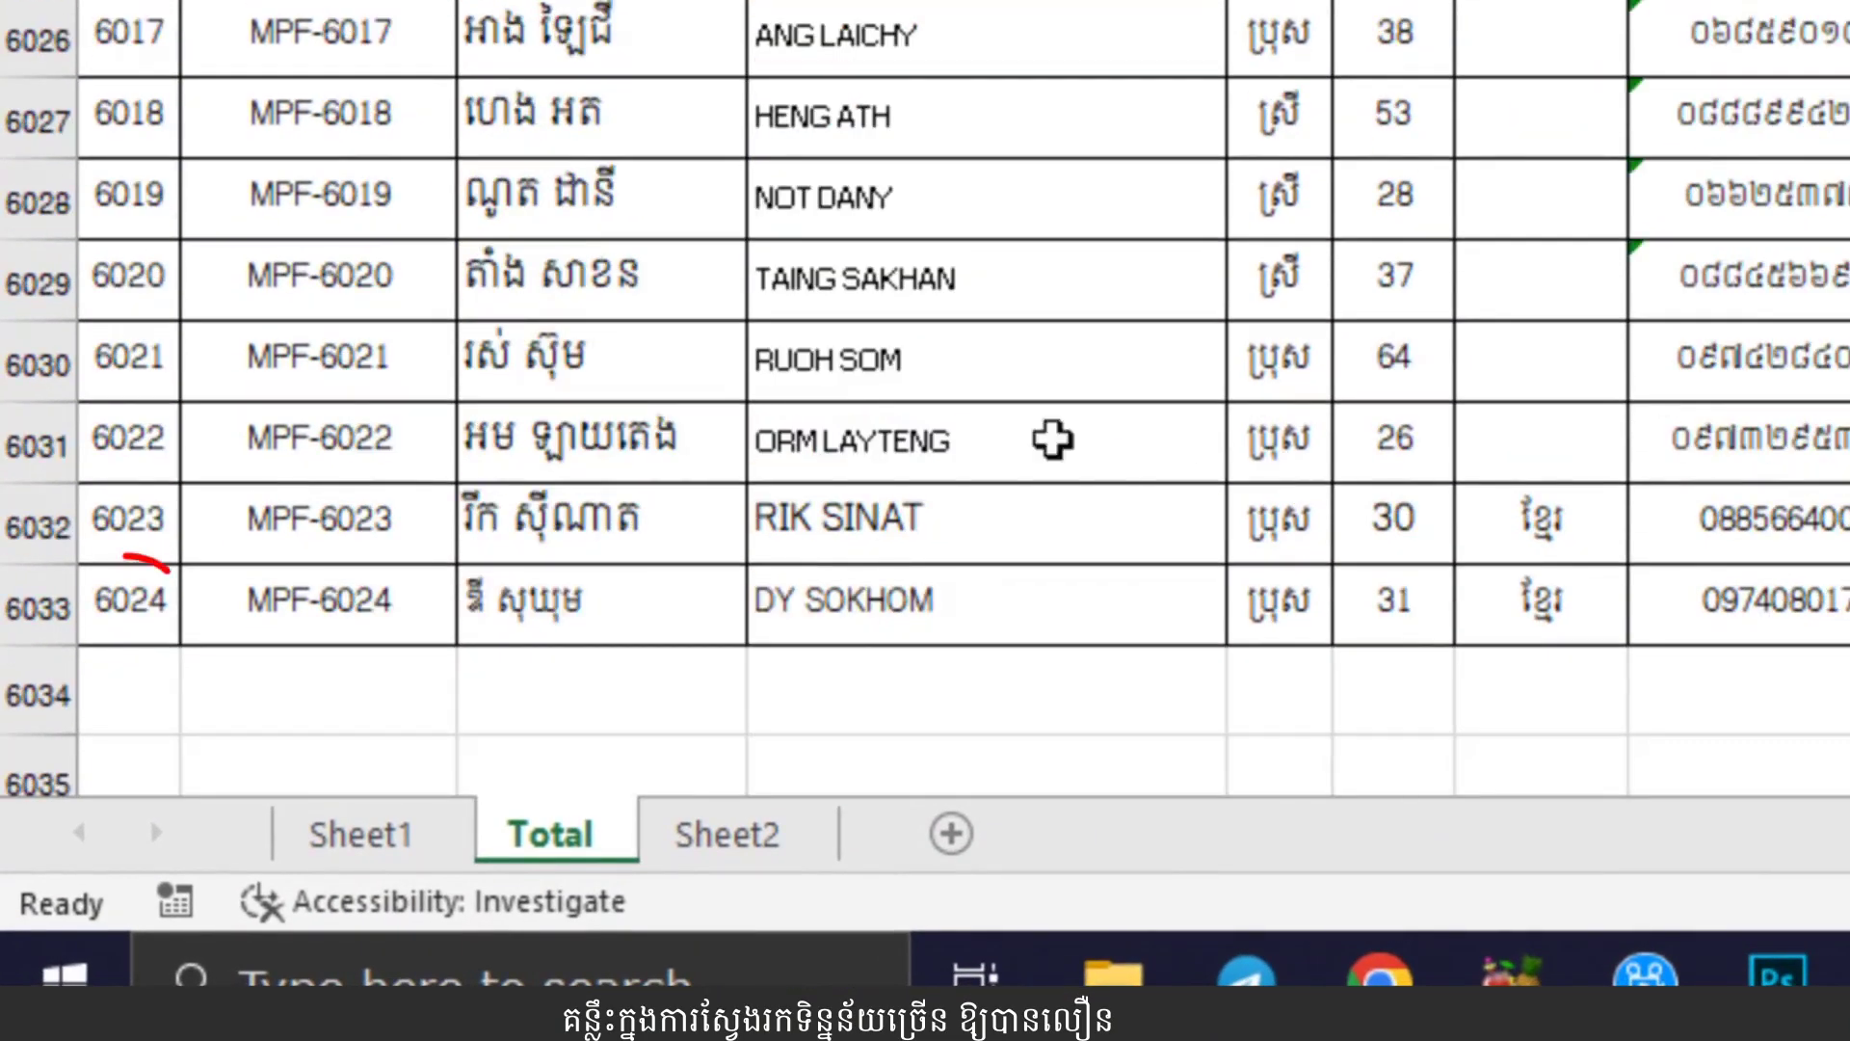
pyautogui.click(58, 675)
pyautogui.click(133, 609)
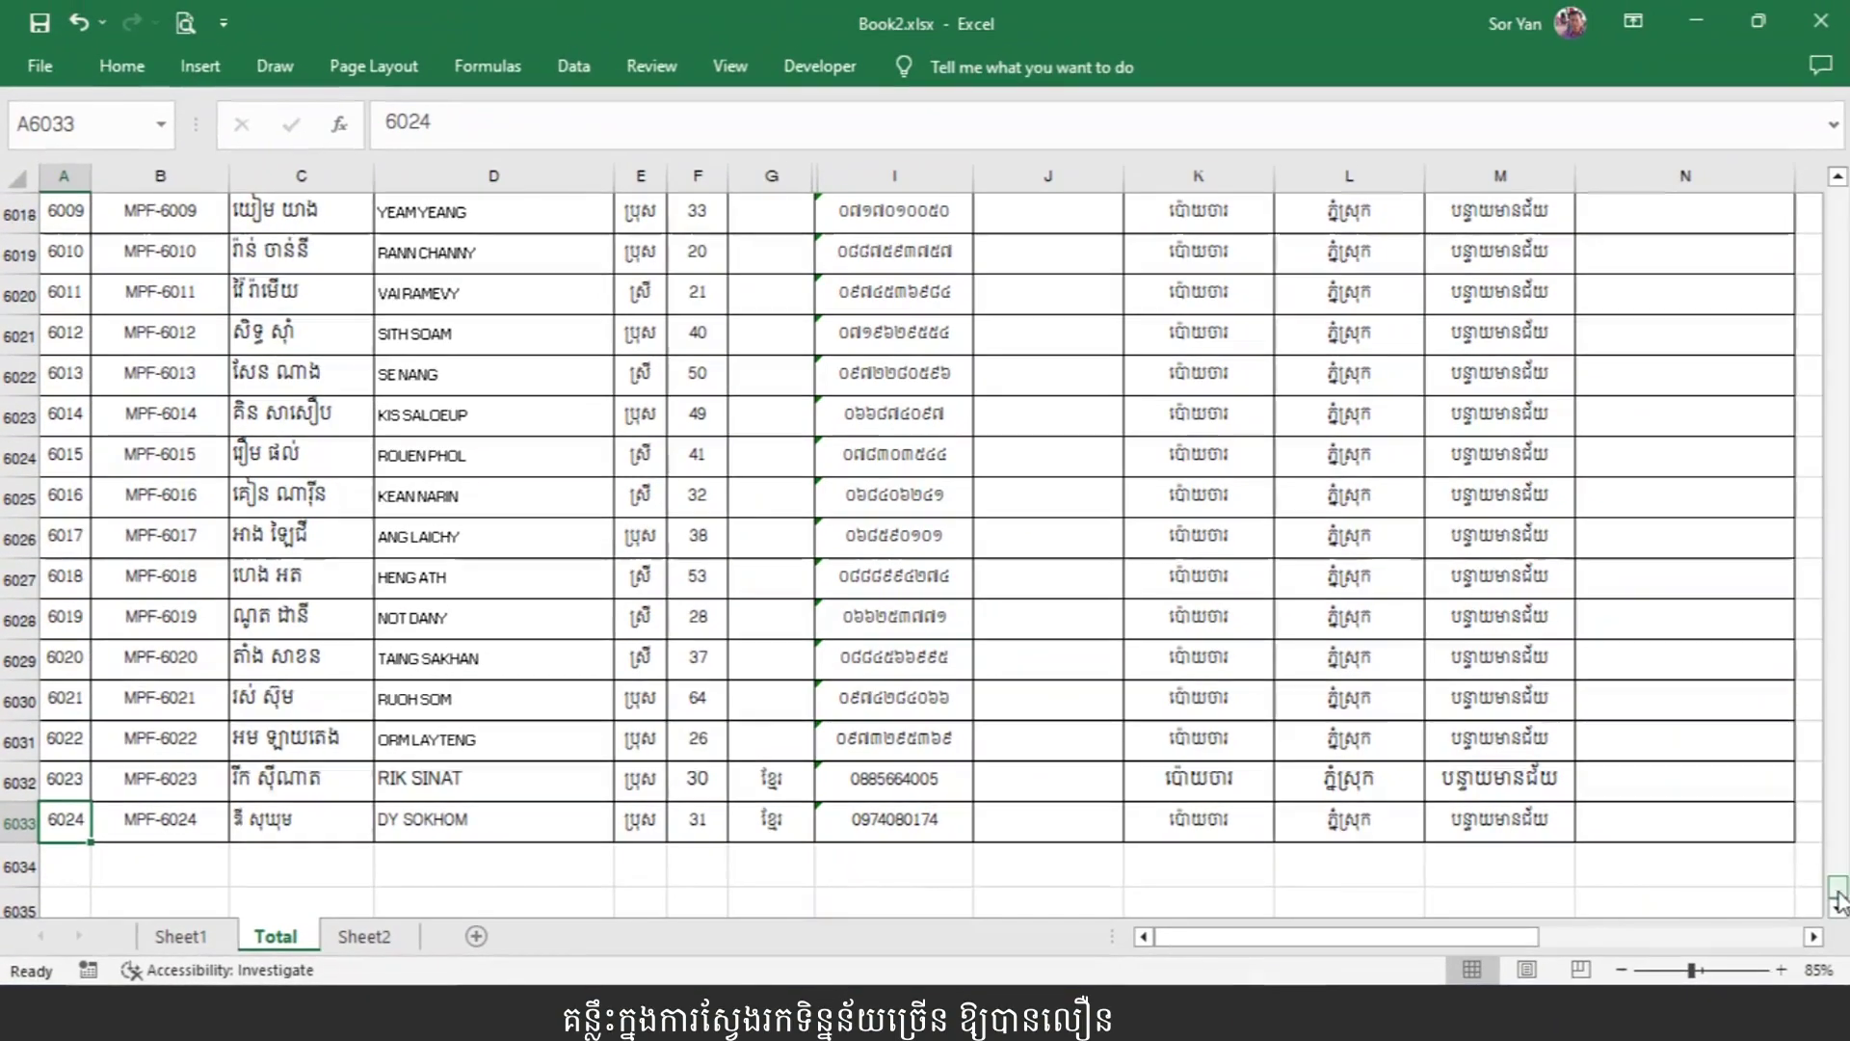
pyautogui.moveTo(1827, 889); pyautogui.dragTo(1838, 197)
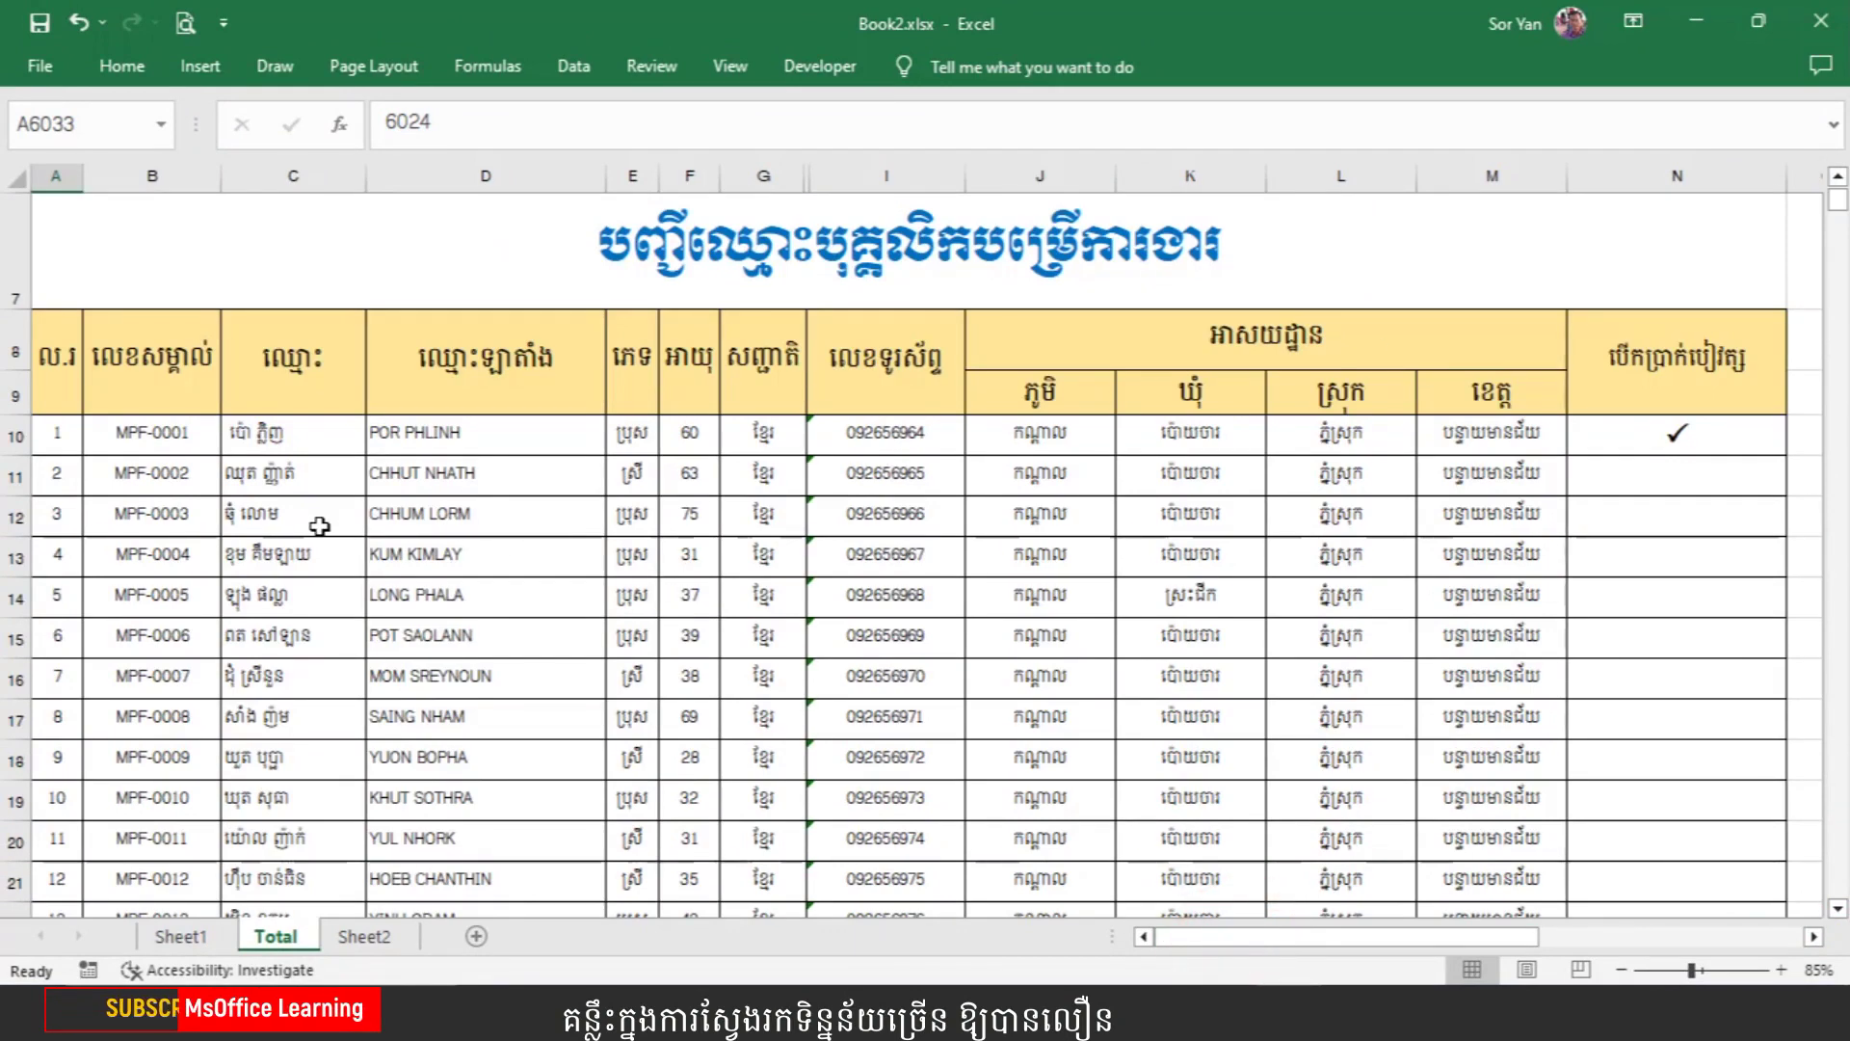
pyautogui.click(573, 65)
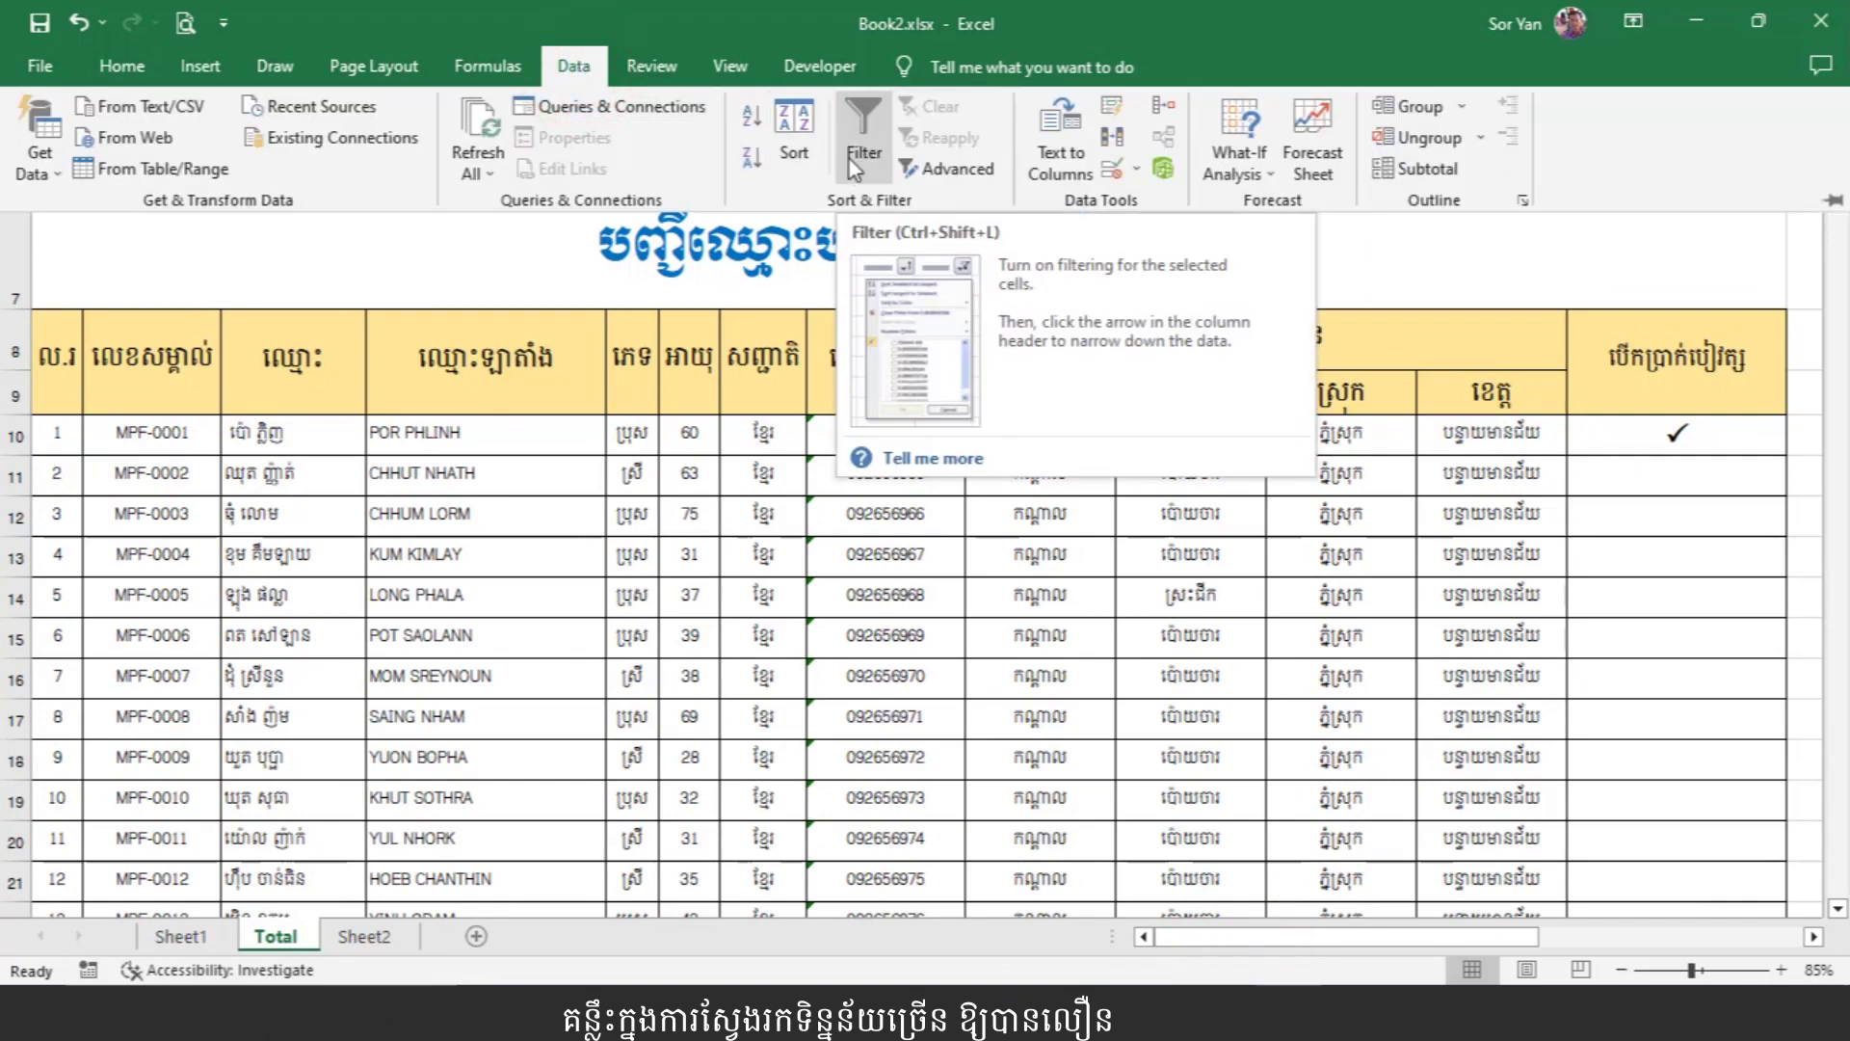
pyautogui.click(709, 453)
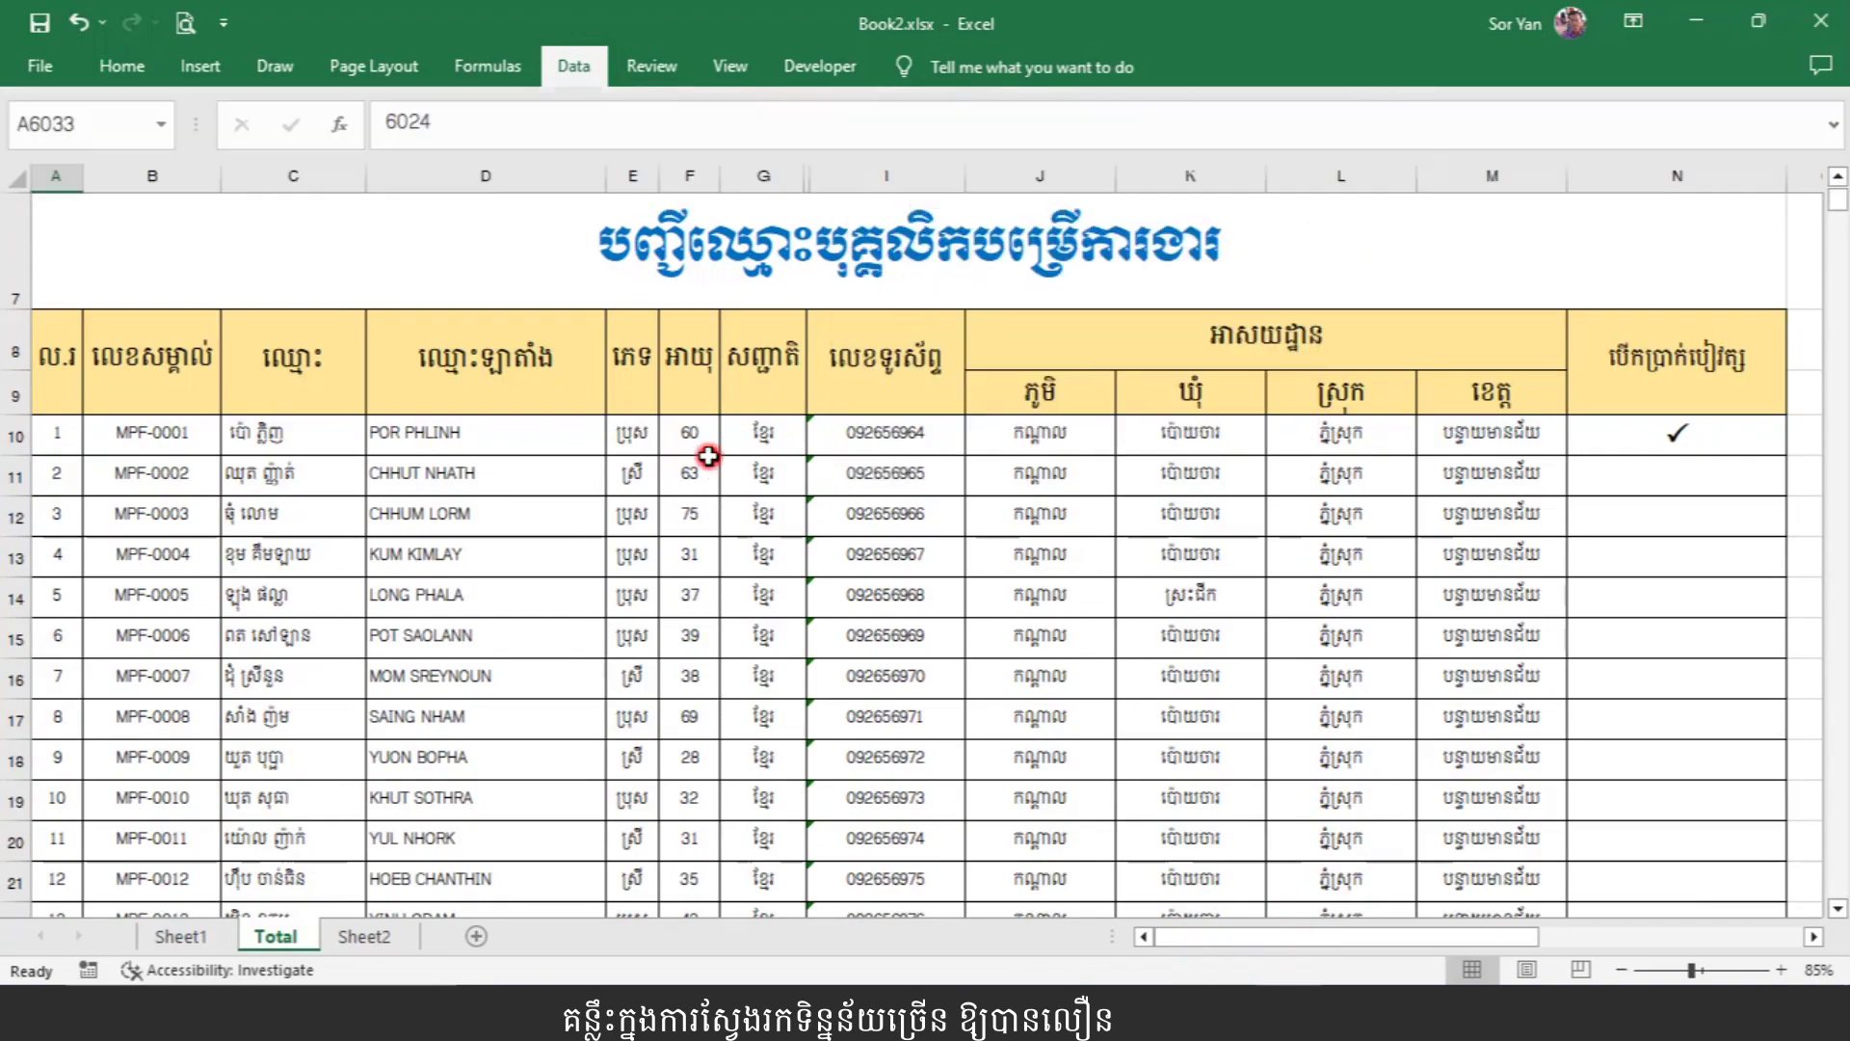
pyautogui.click(574, 66)
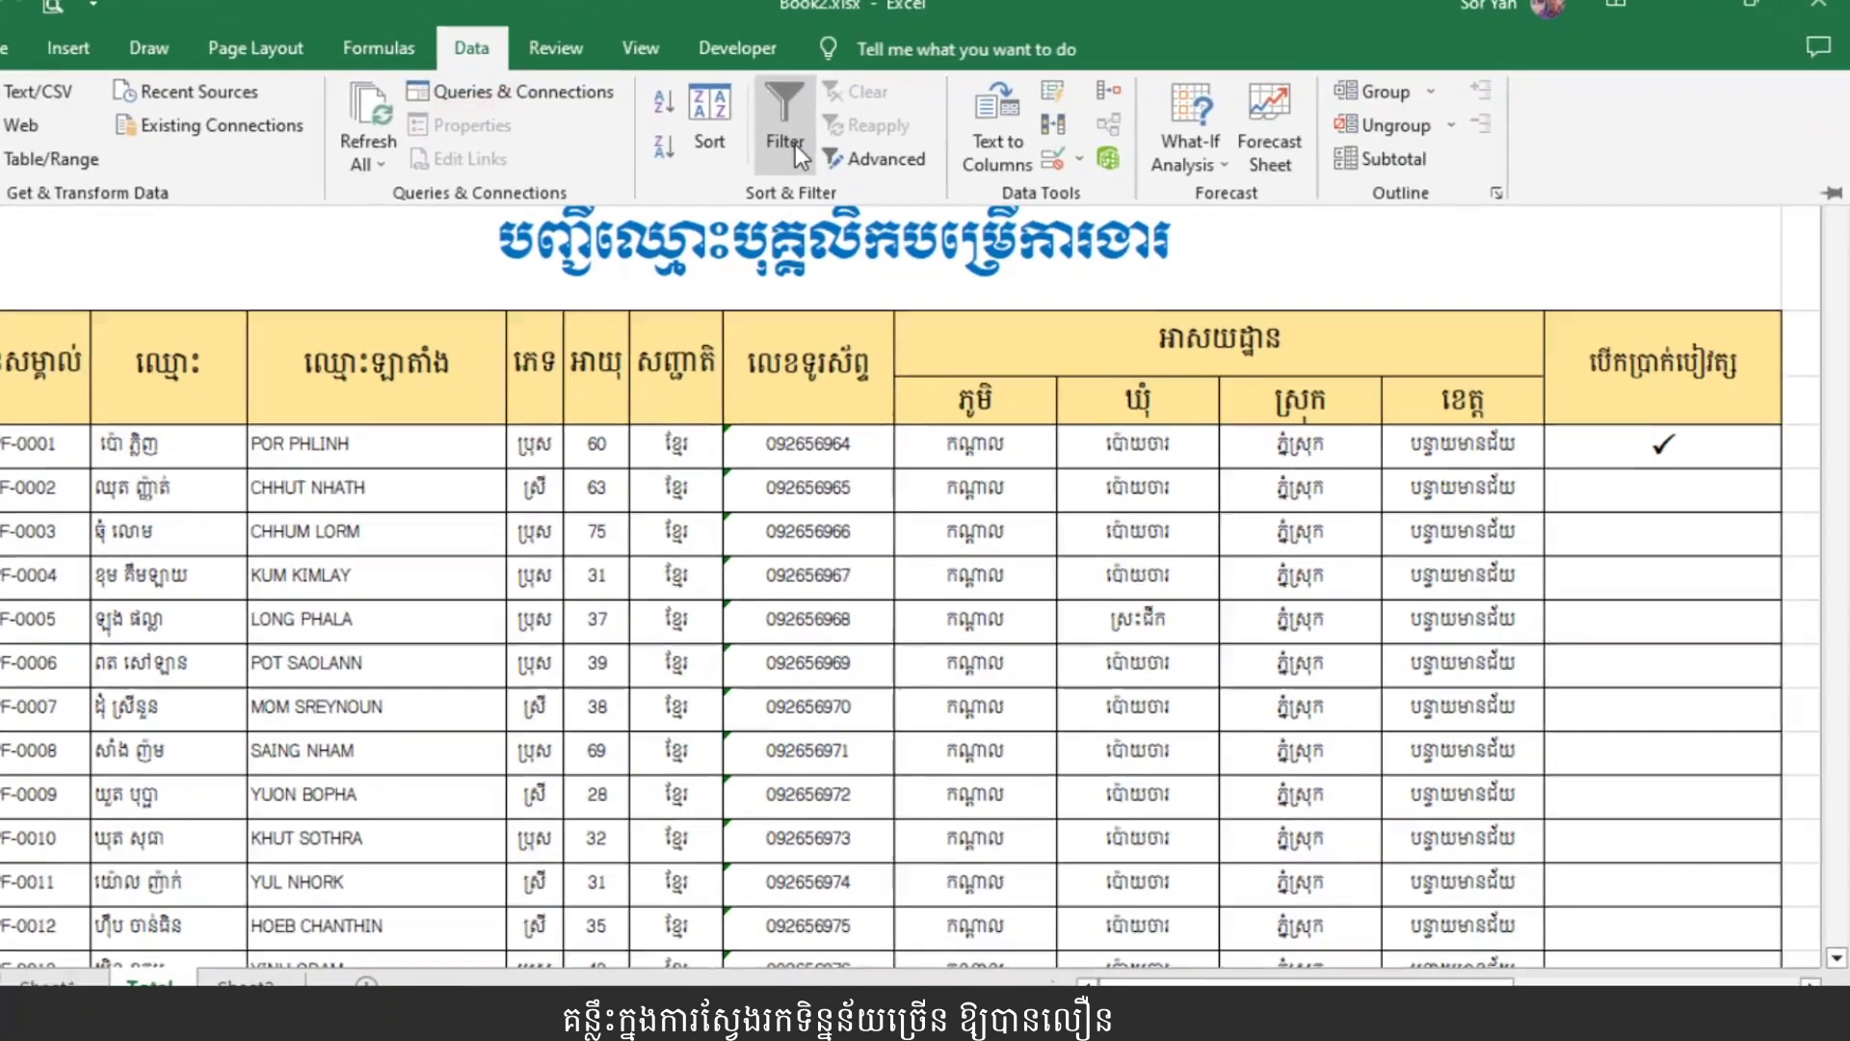
pyautogui.click(795, 144)
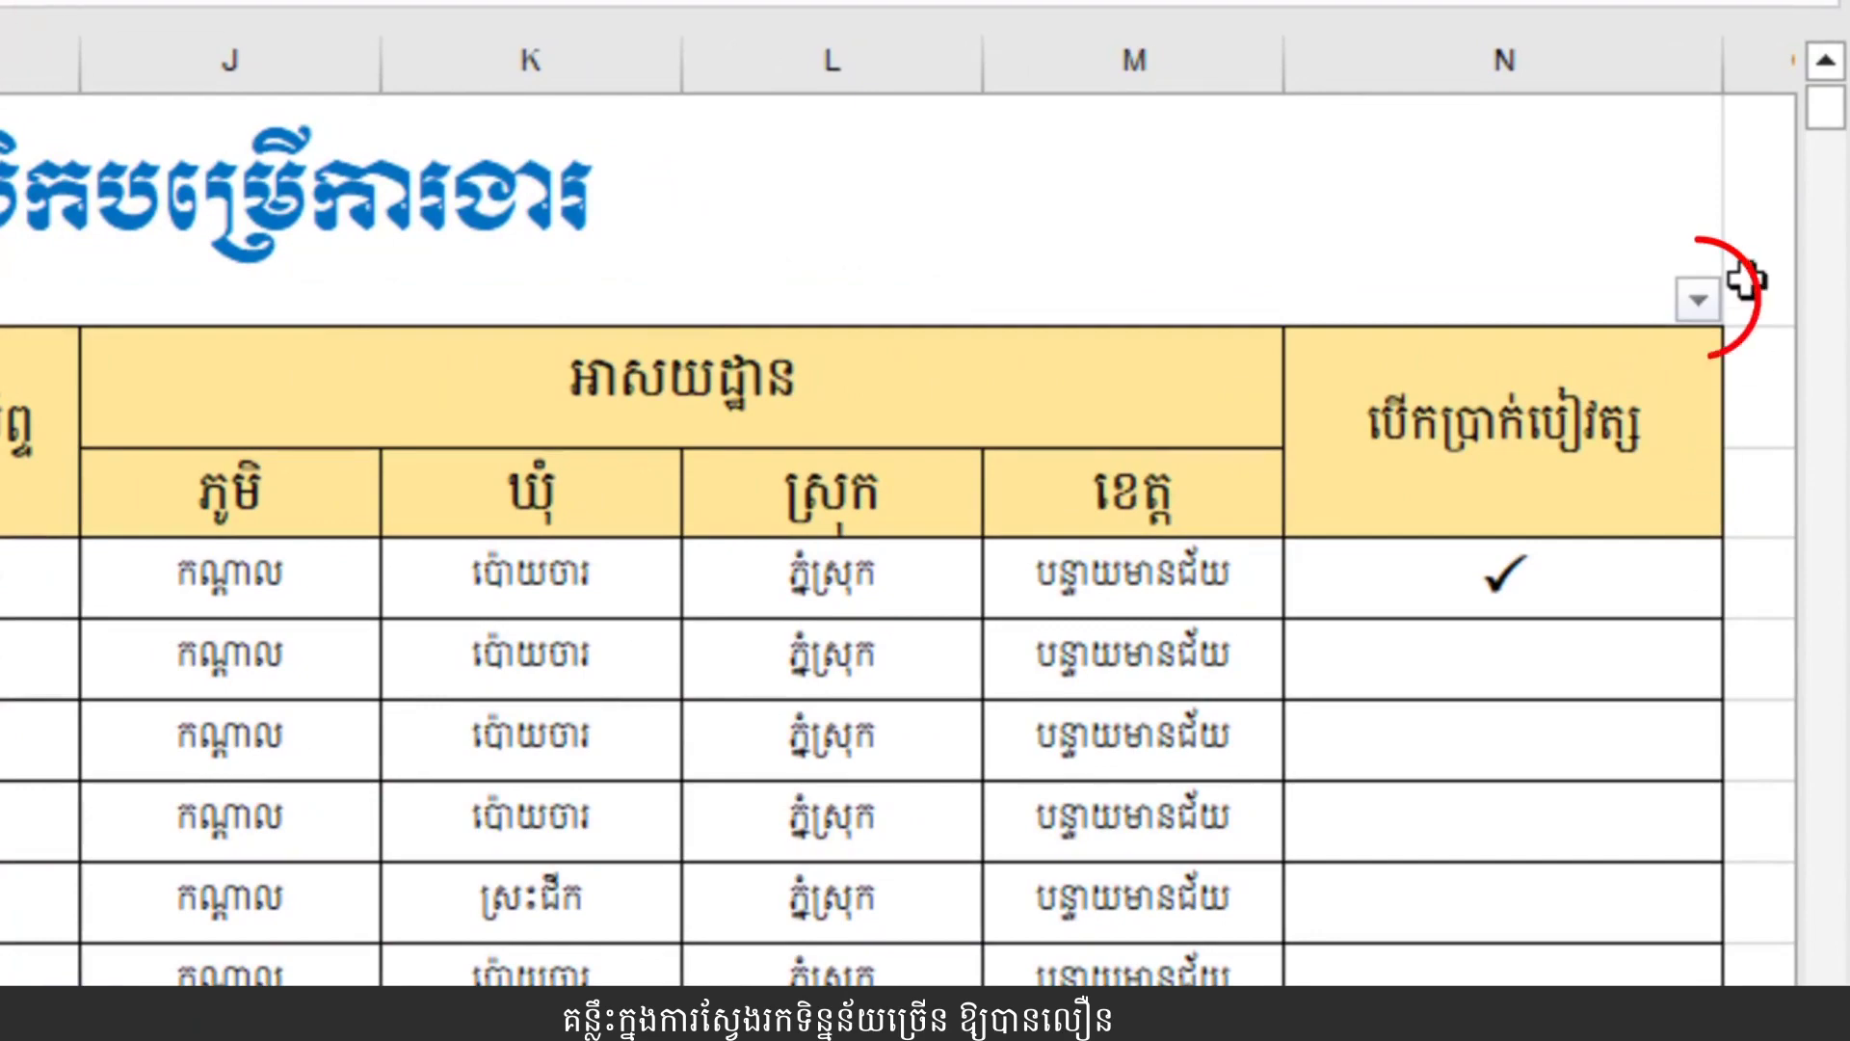
pyautogui.click(1698, 301)
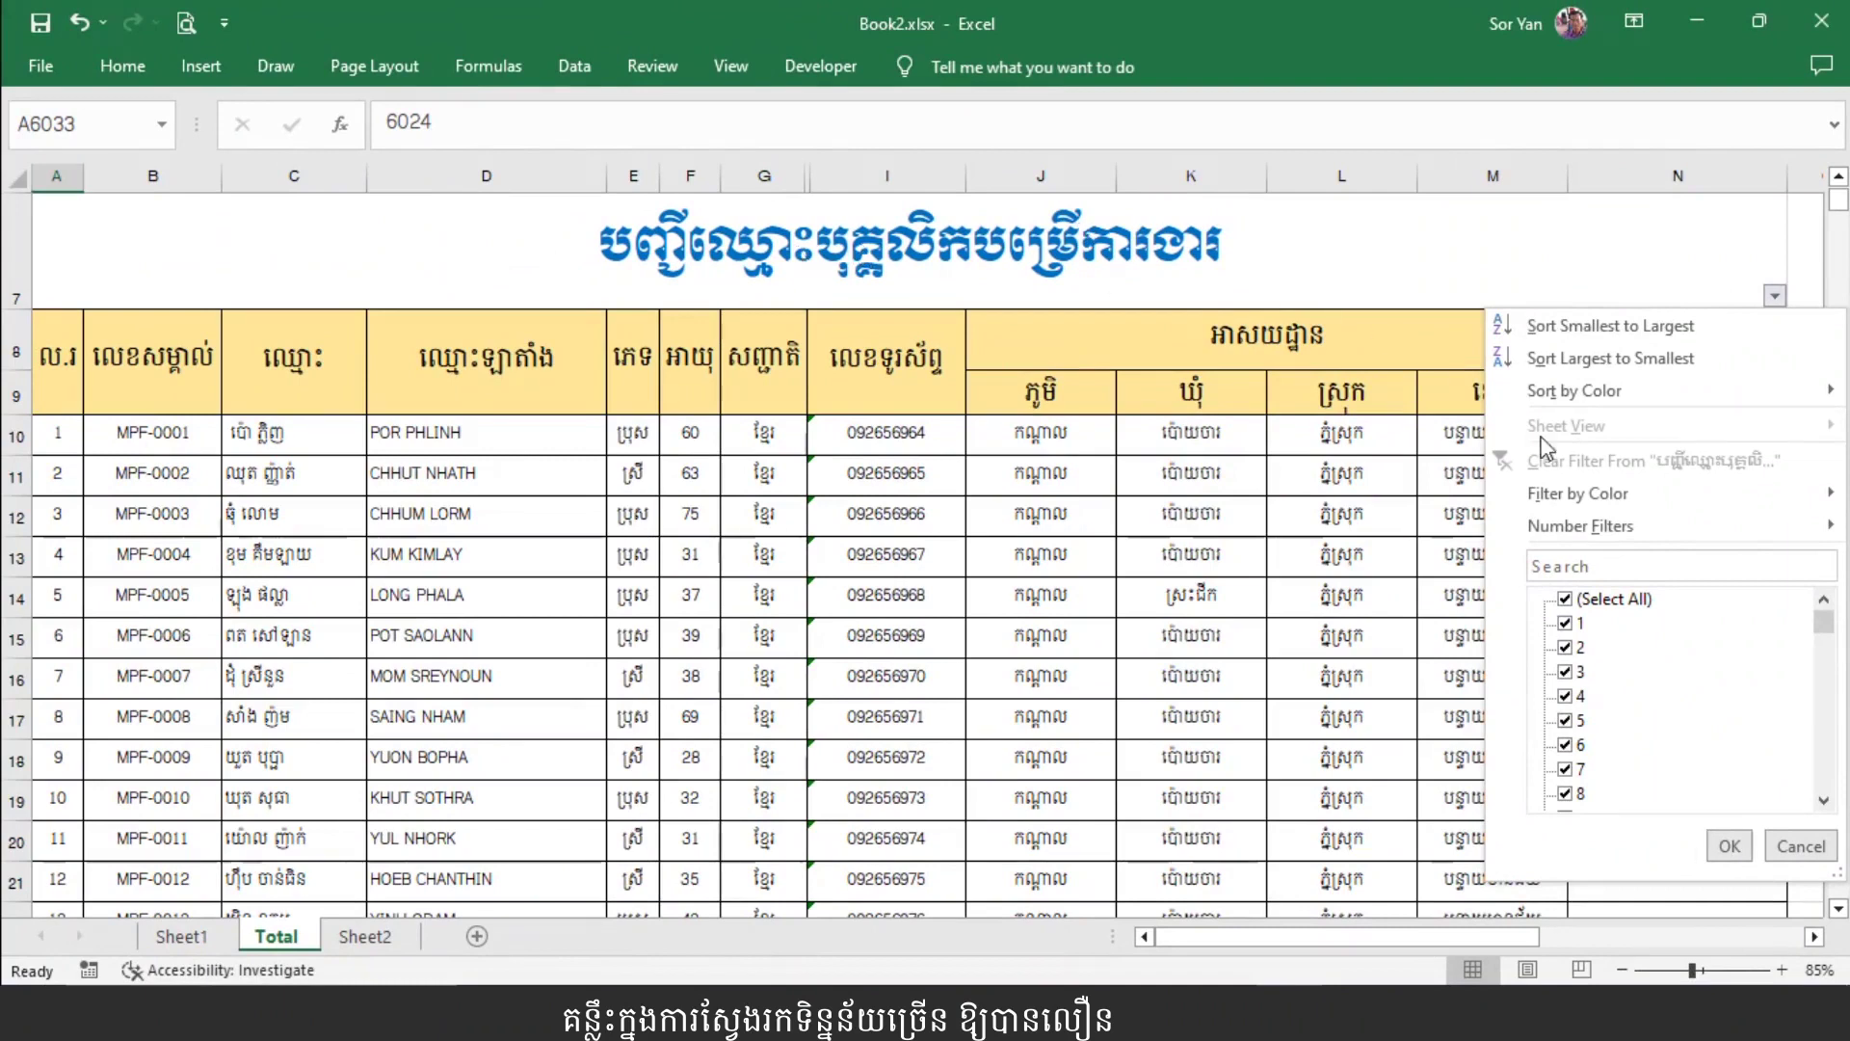
pyautogui.click(1828, 848)
pyautogui.click(578, 70)
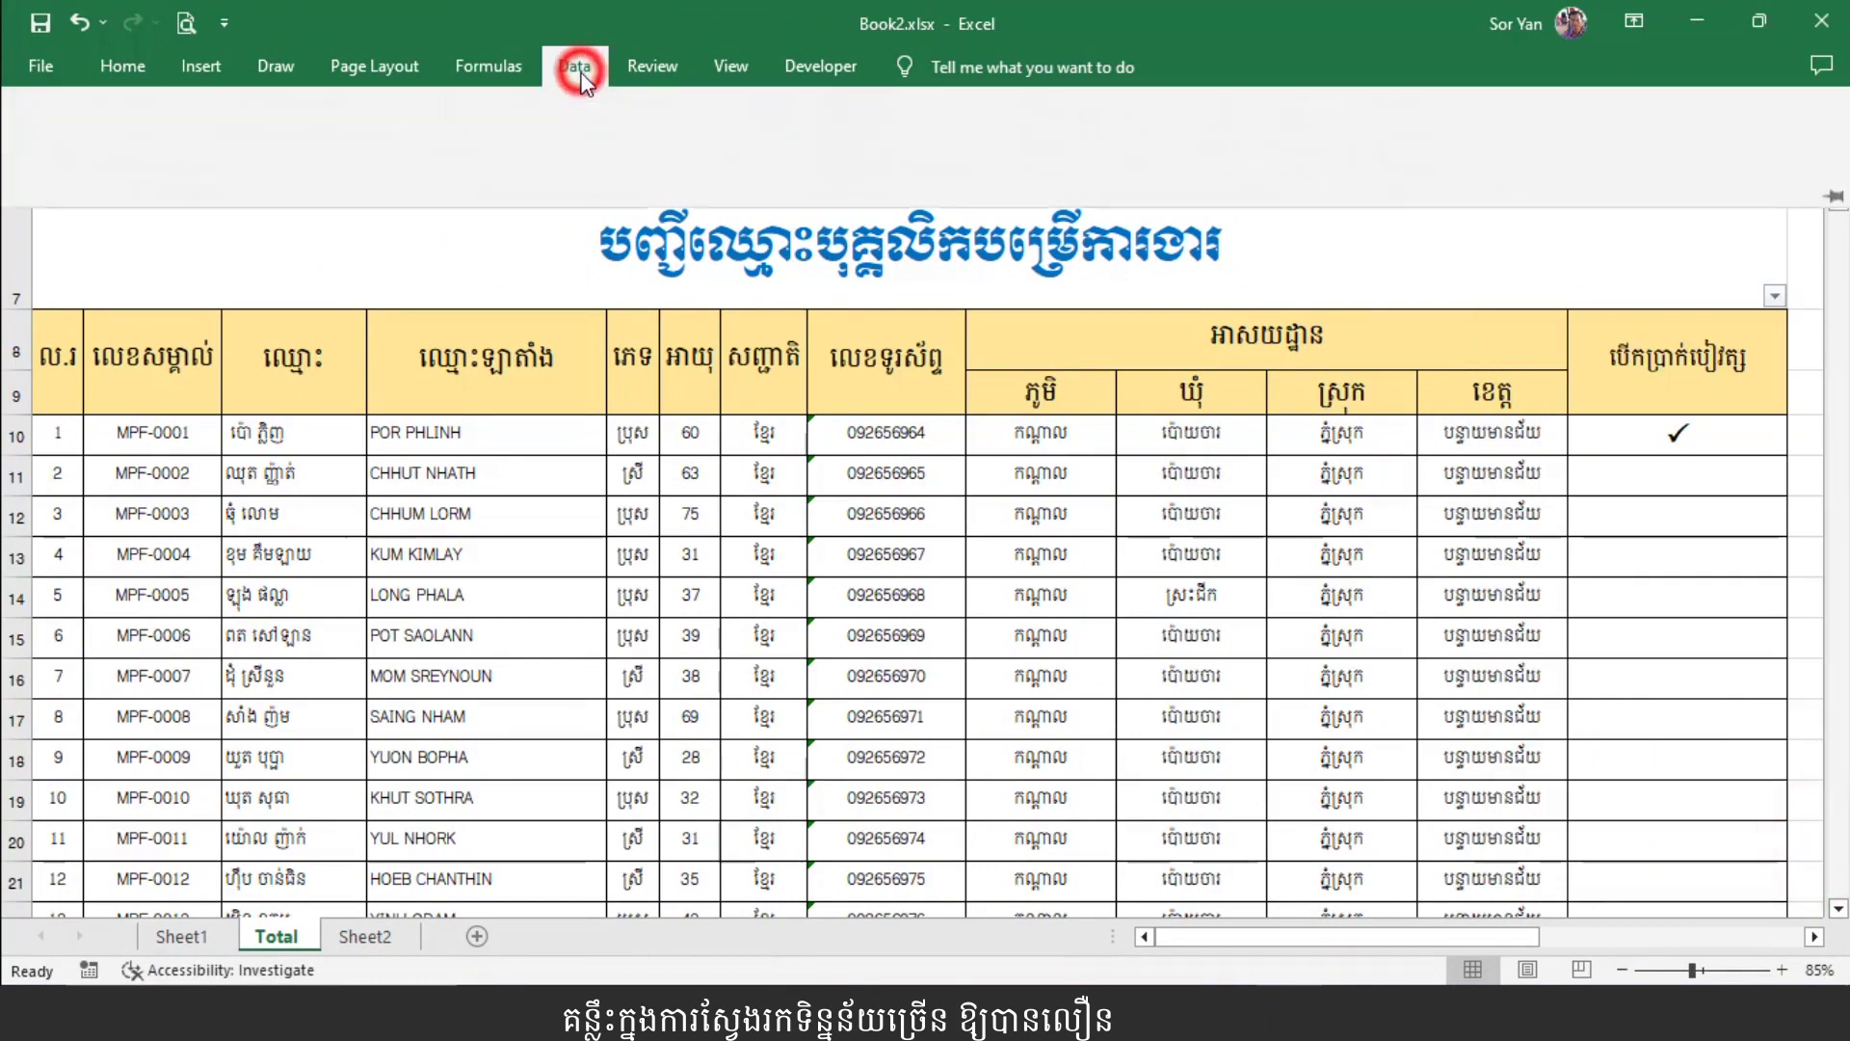
pyautogui.click(867, 162)
pyautogui.click(873, 485)
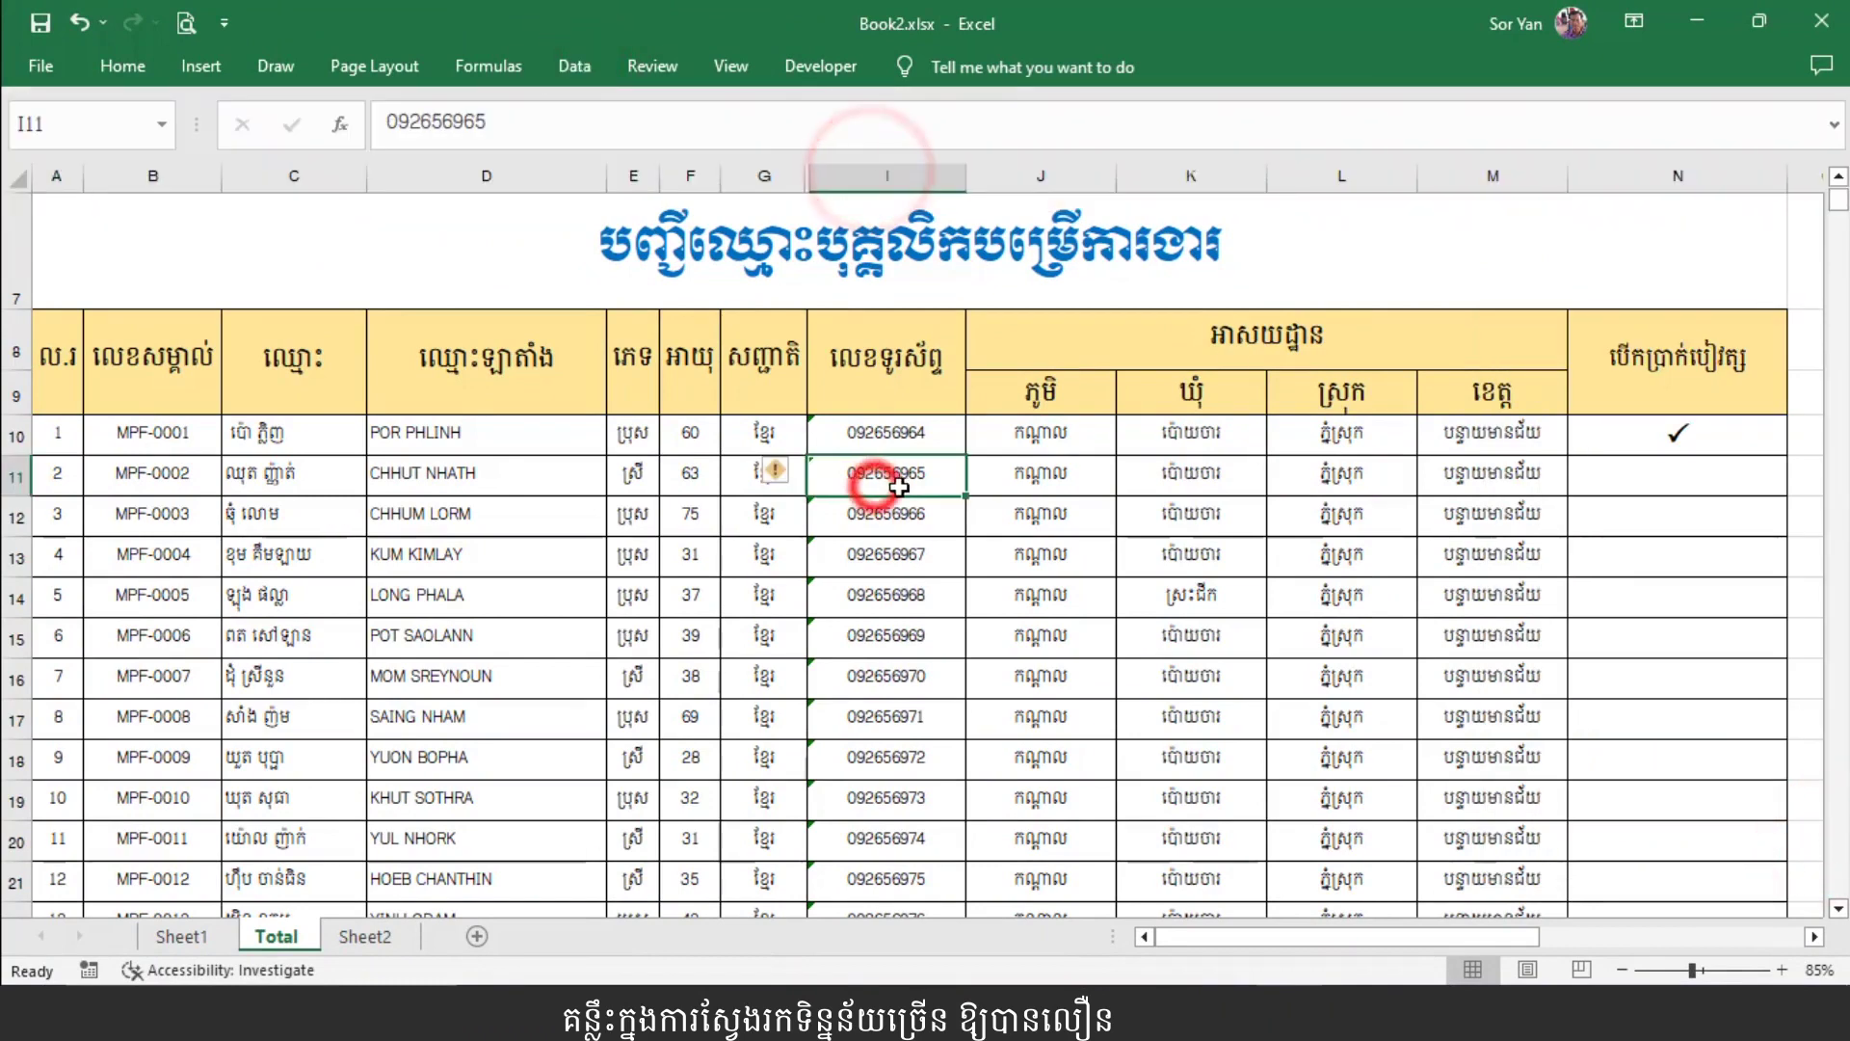
pyautogui.moveTo(46, 378); pyautogui.dragTo(1644, 431)
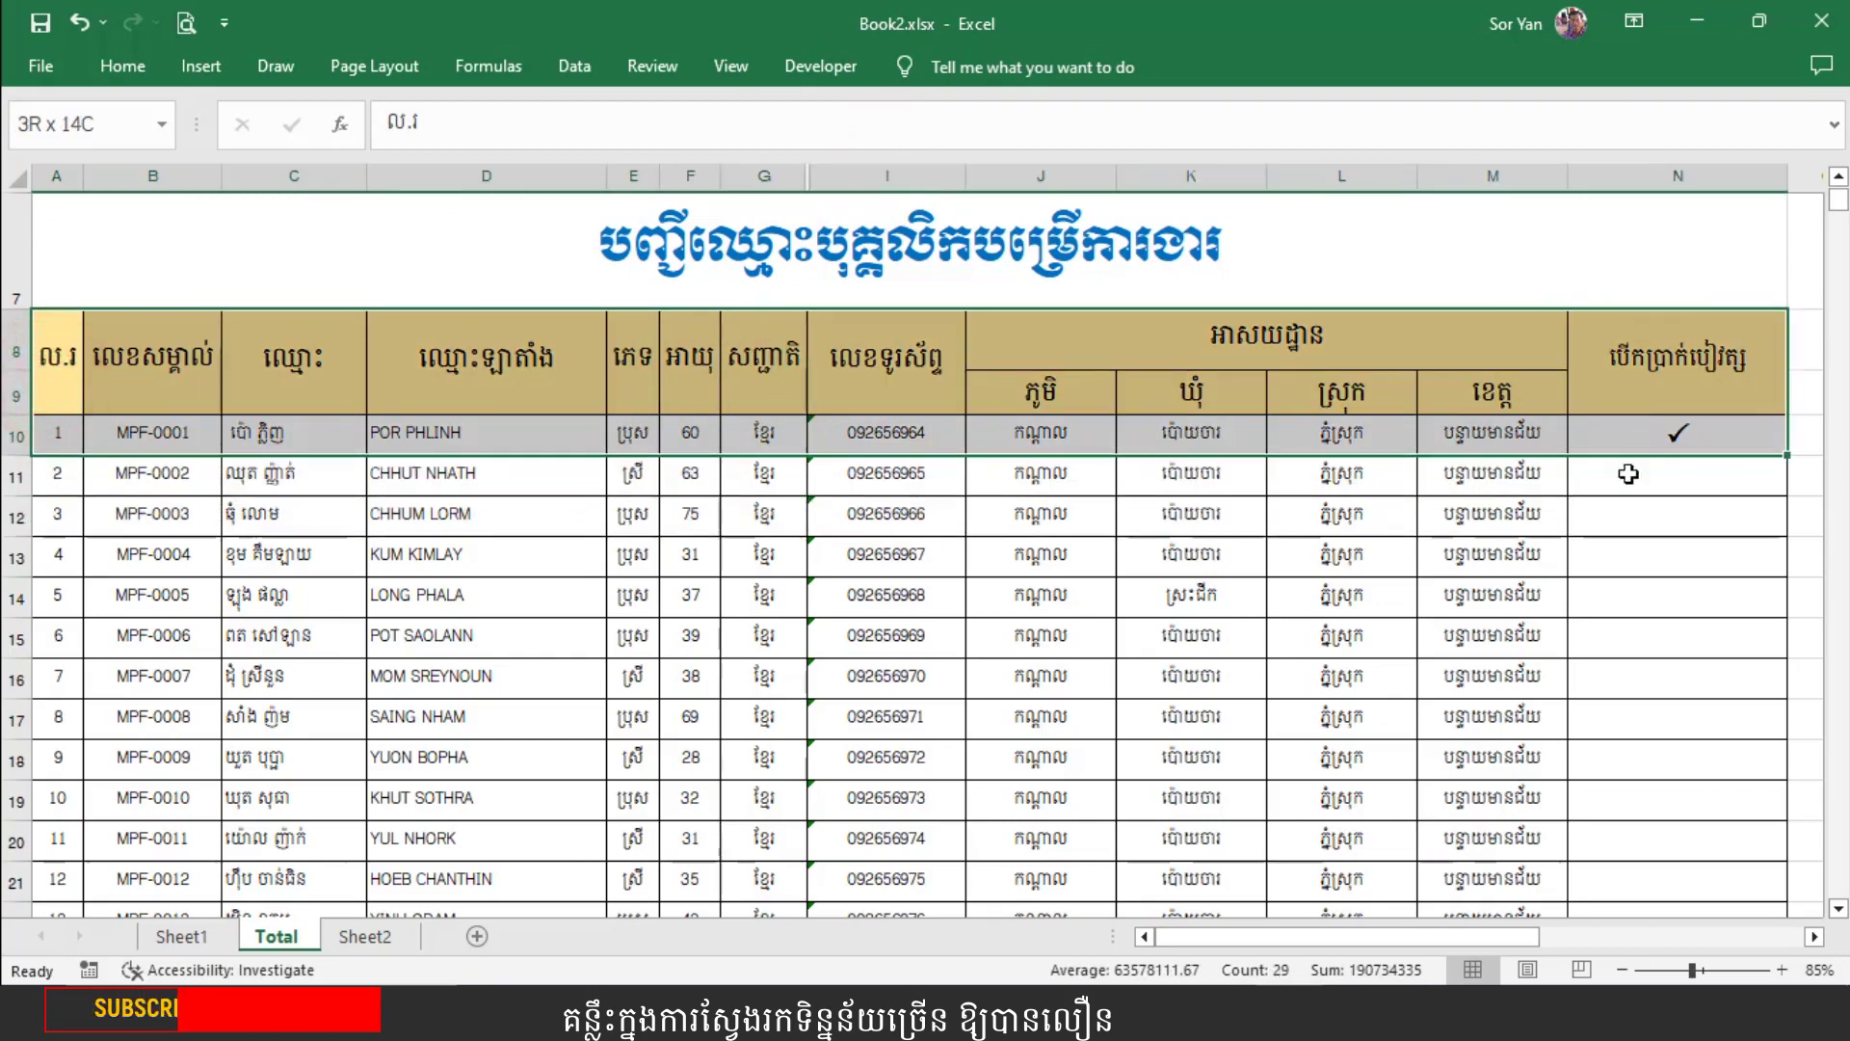
pyautogui.moveTo(1644, 431); pyautogui.dragTo(1591, 511)
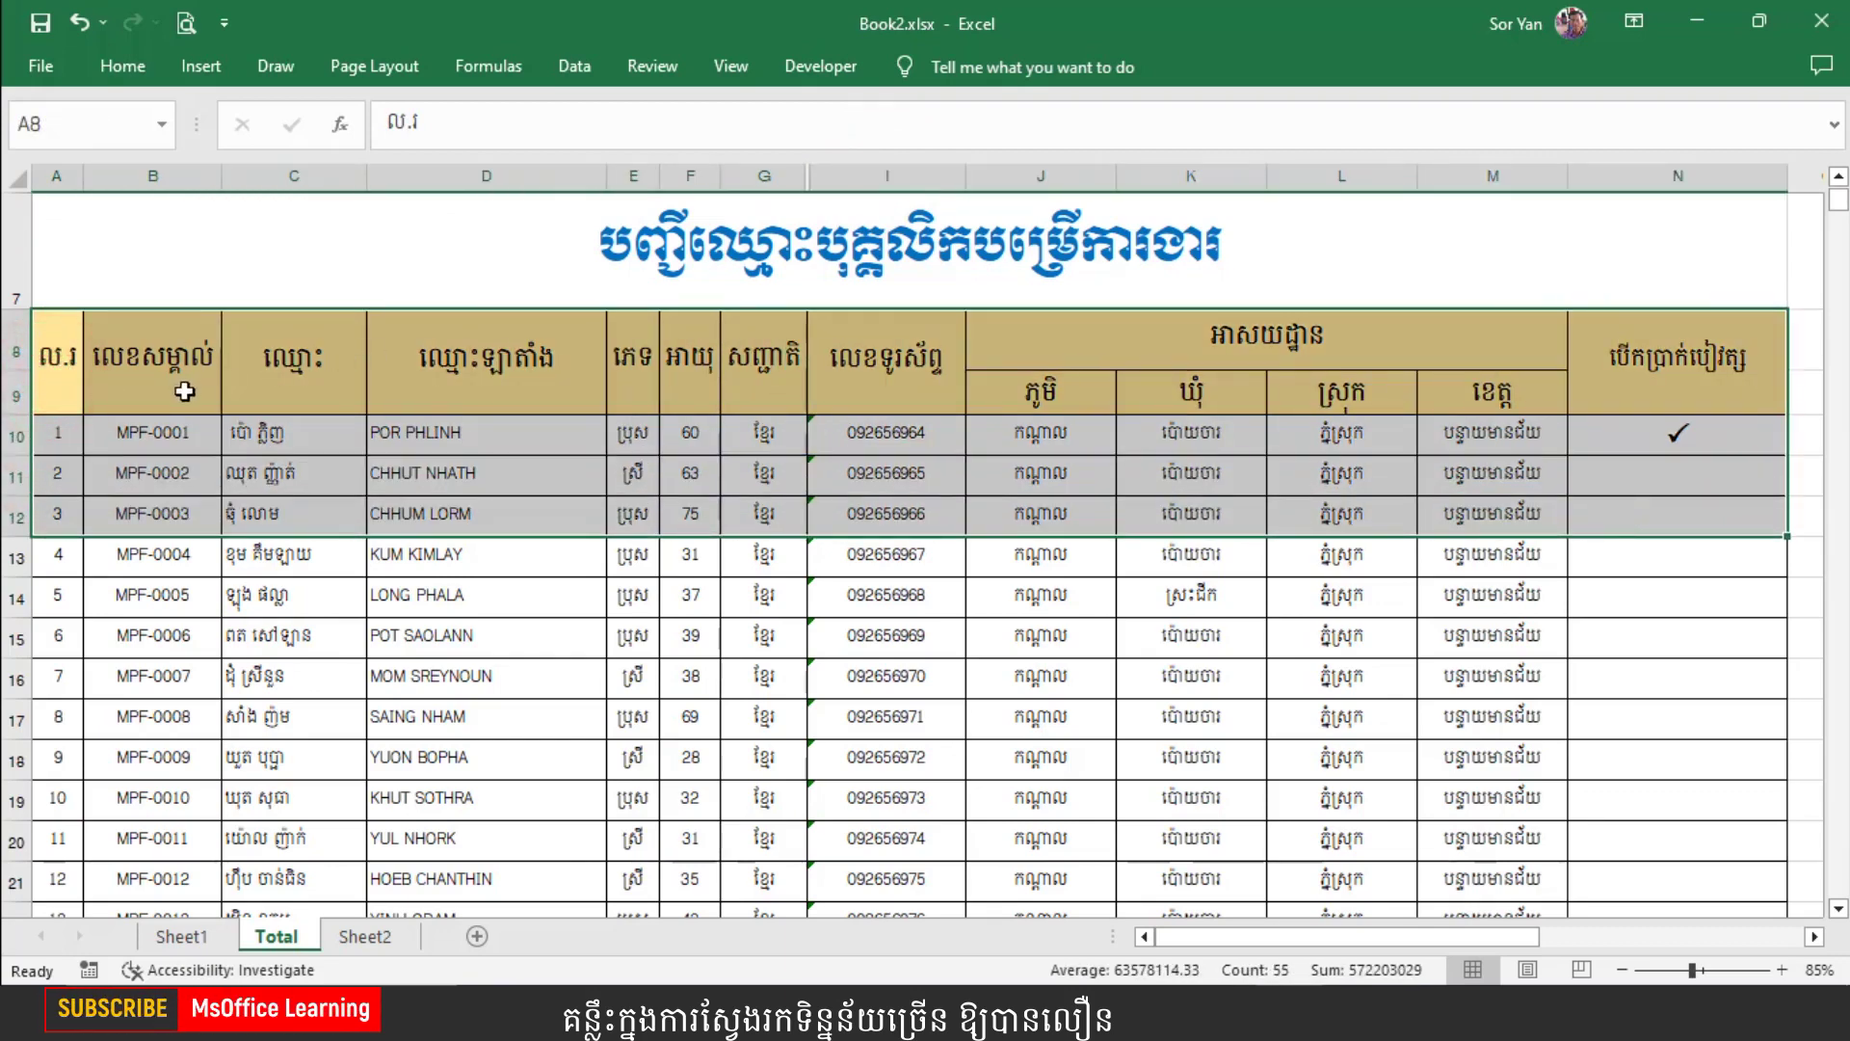
pyautogui.click(1263, 341)
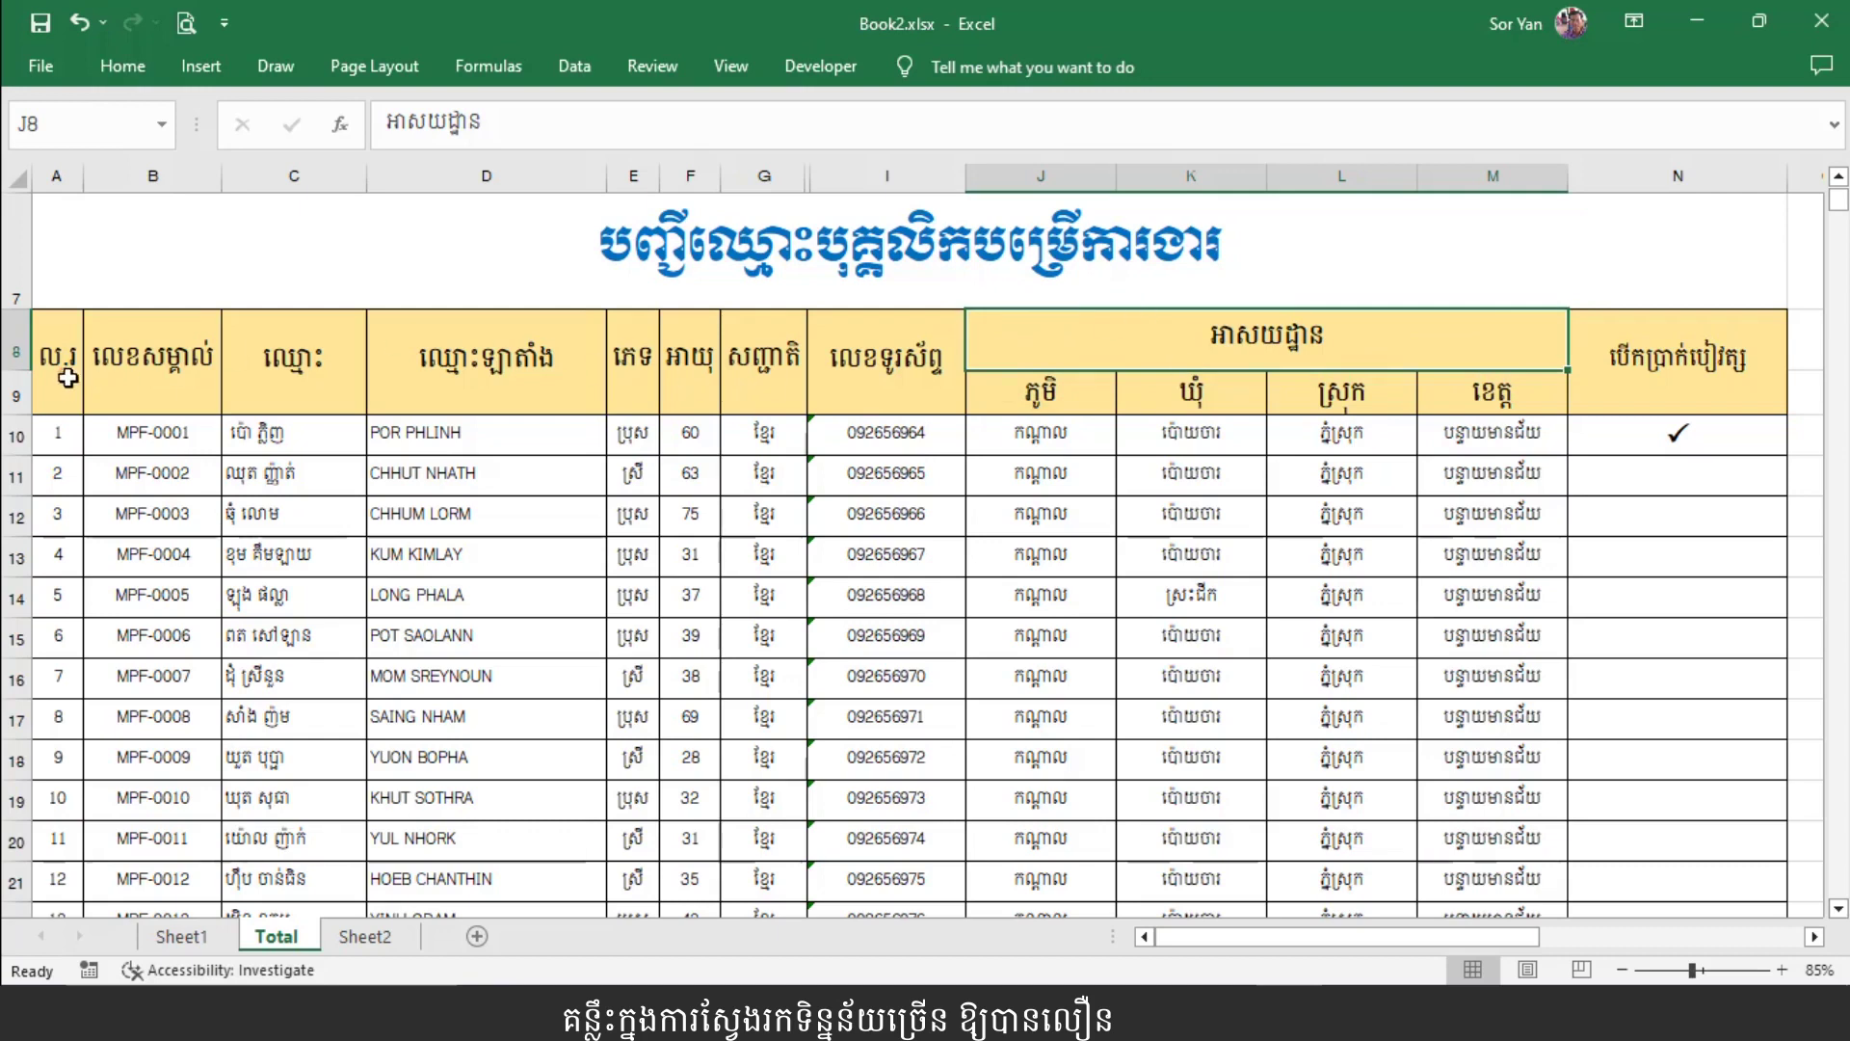
pyautogui.moveTo(68, 371); pyautogui.dragTo(1620, 590)
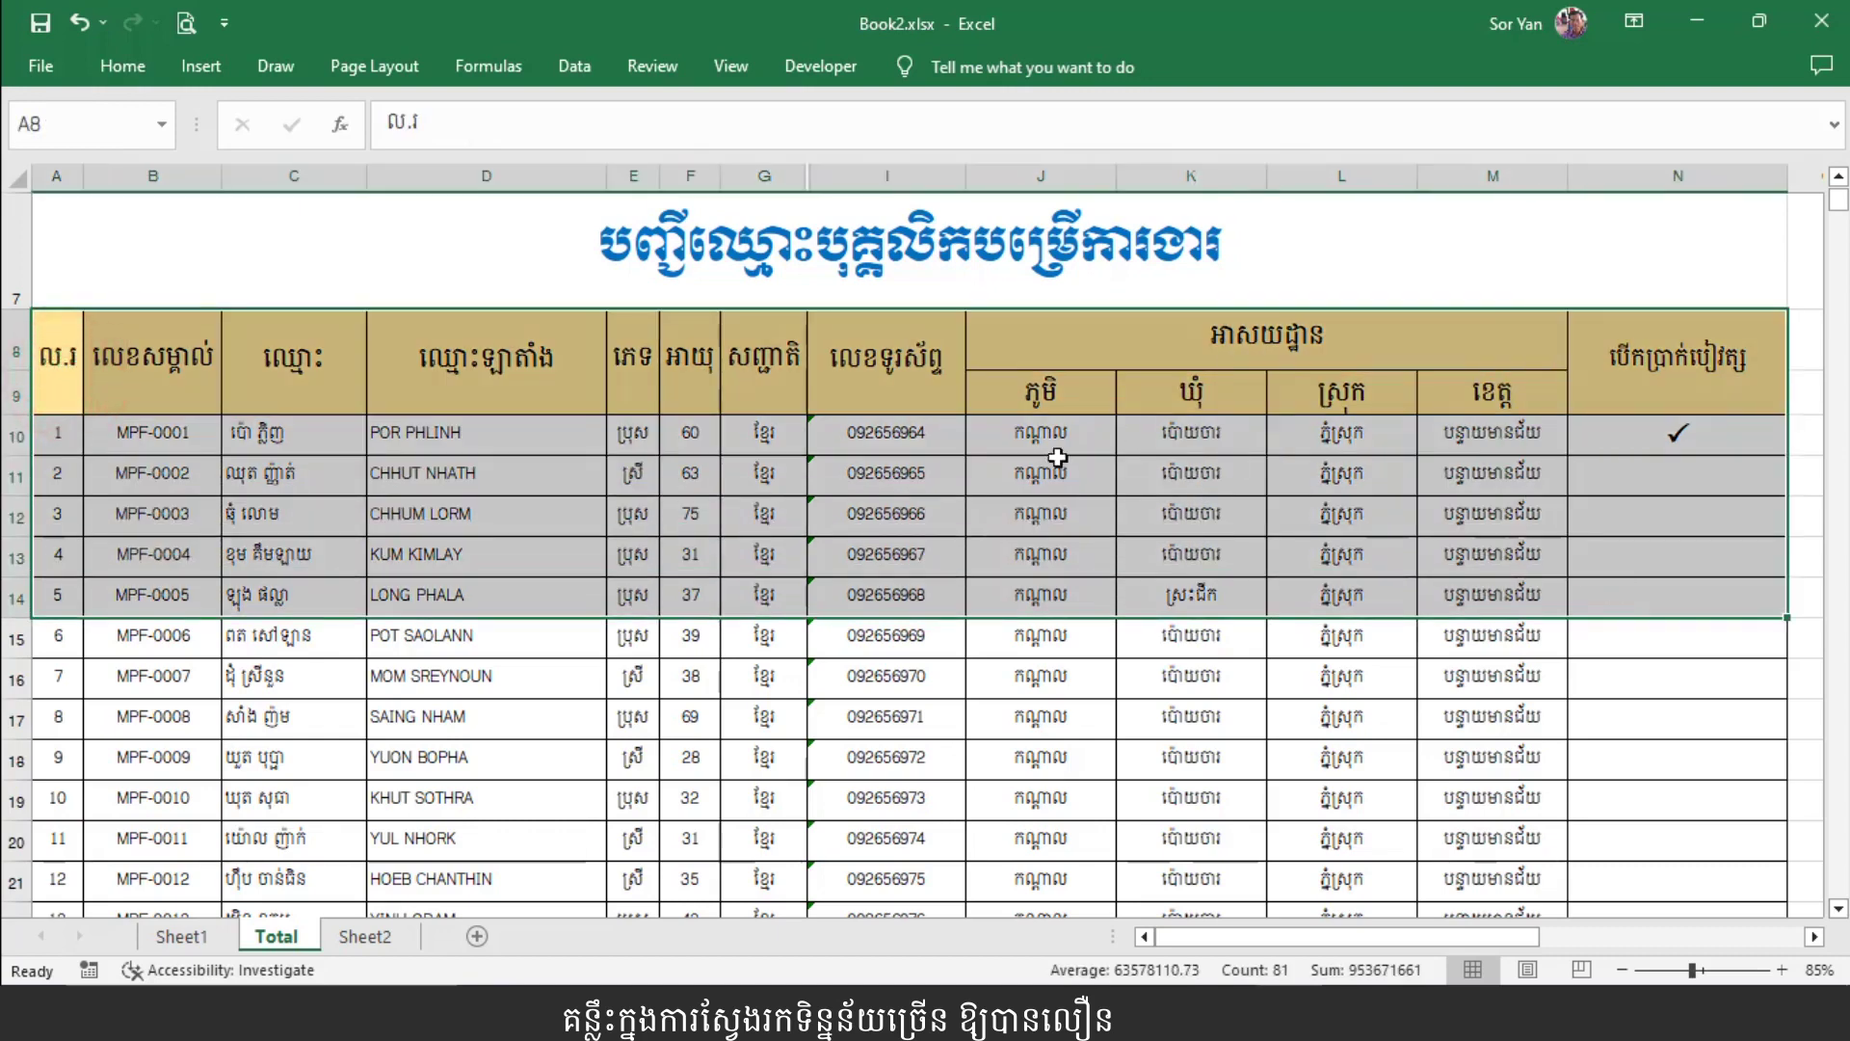
pyautogui.click(573, 66)
pyautogui.click(858, 149)
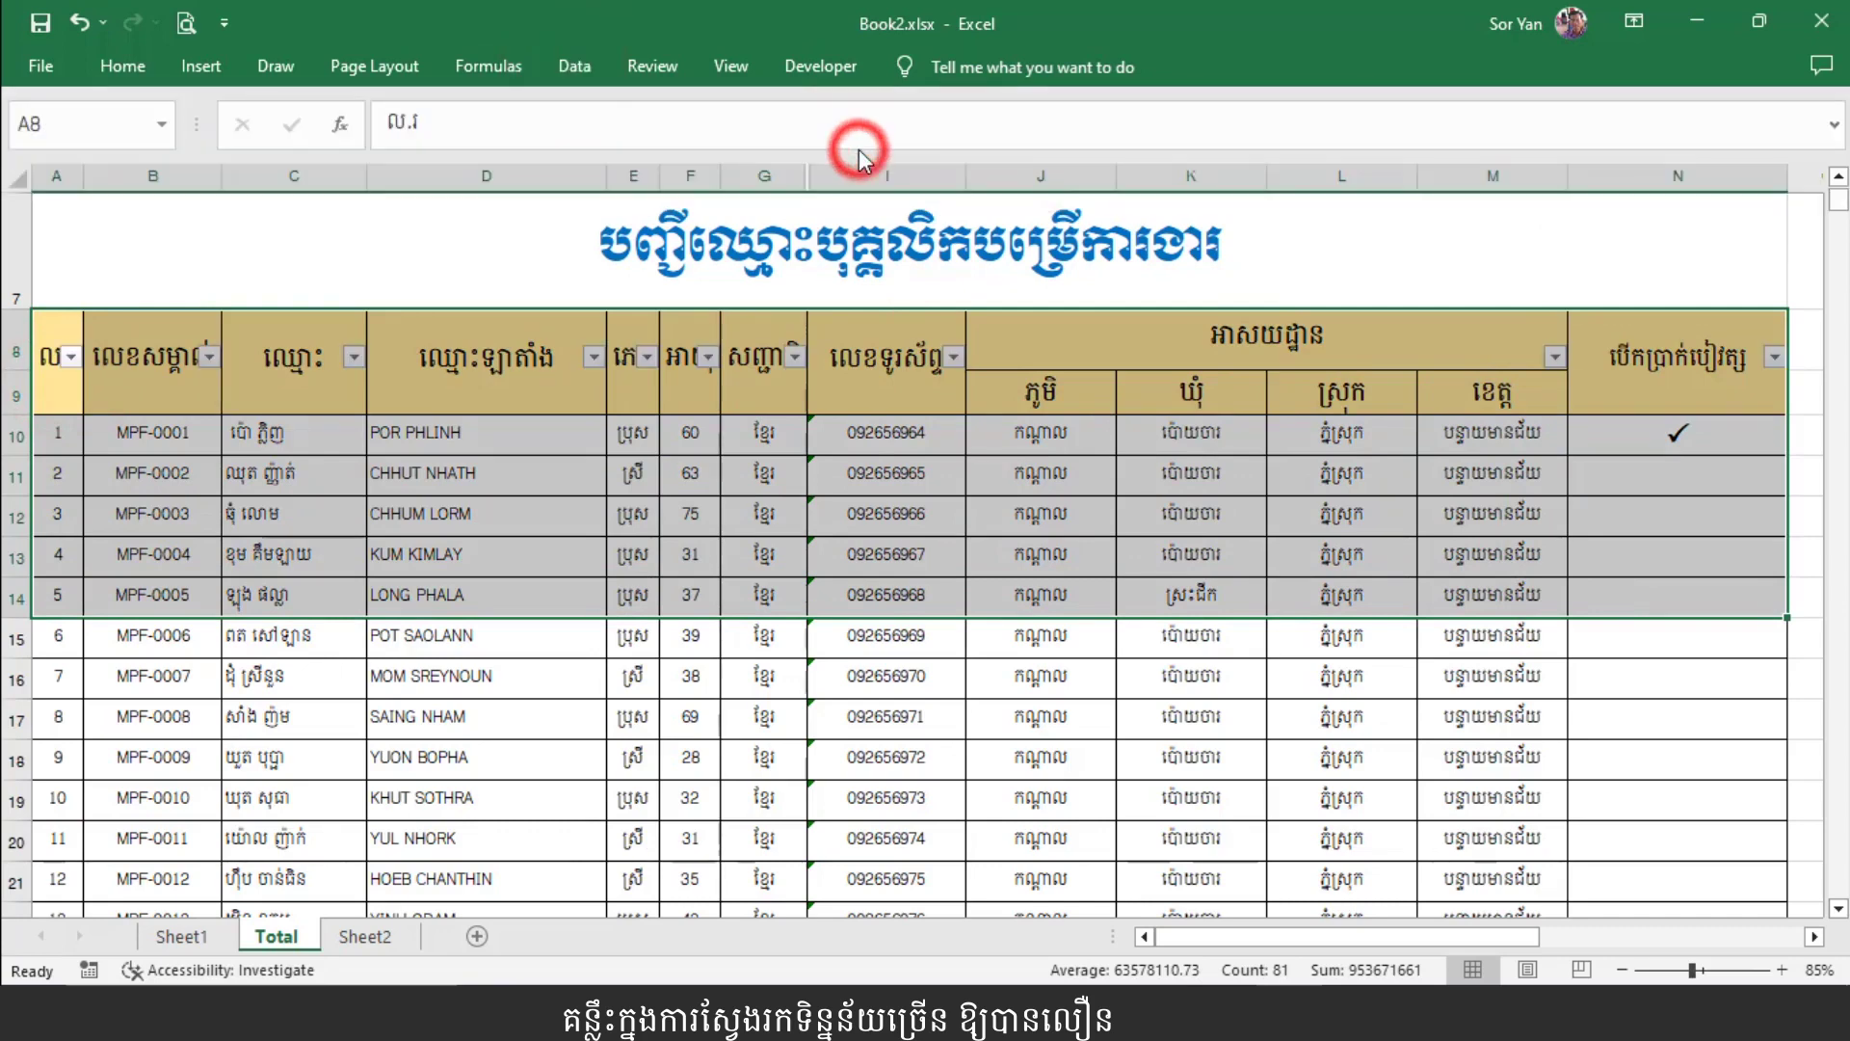
pyautogui.click(762, 514)
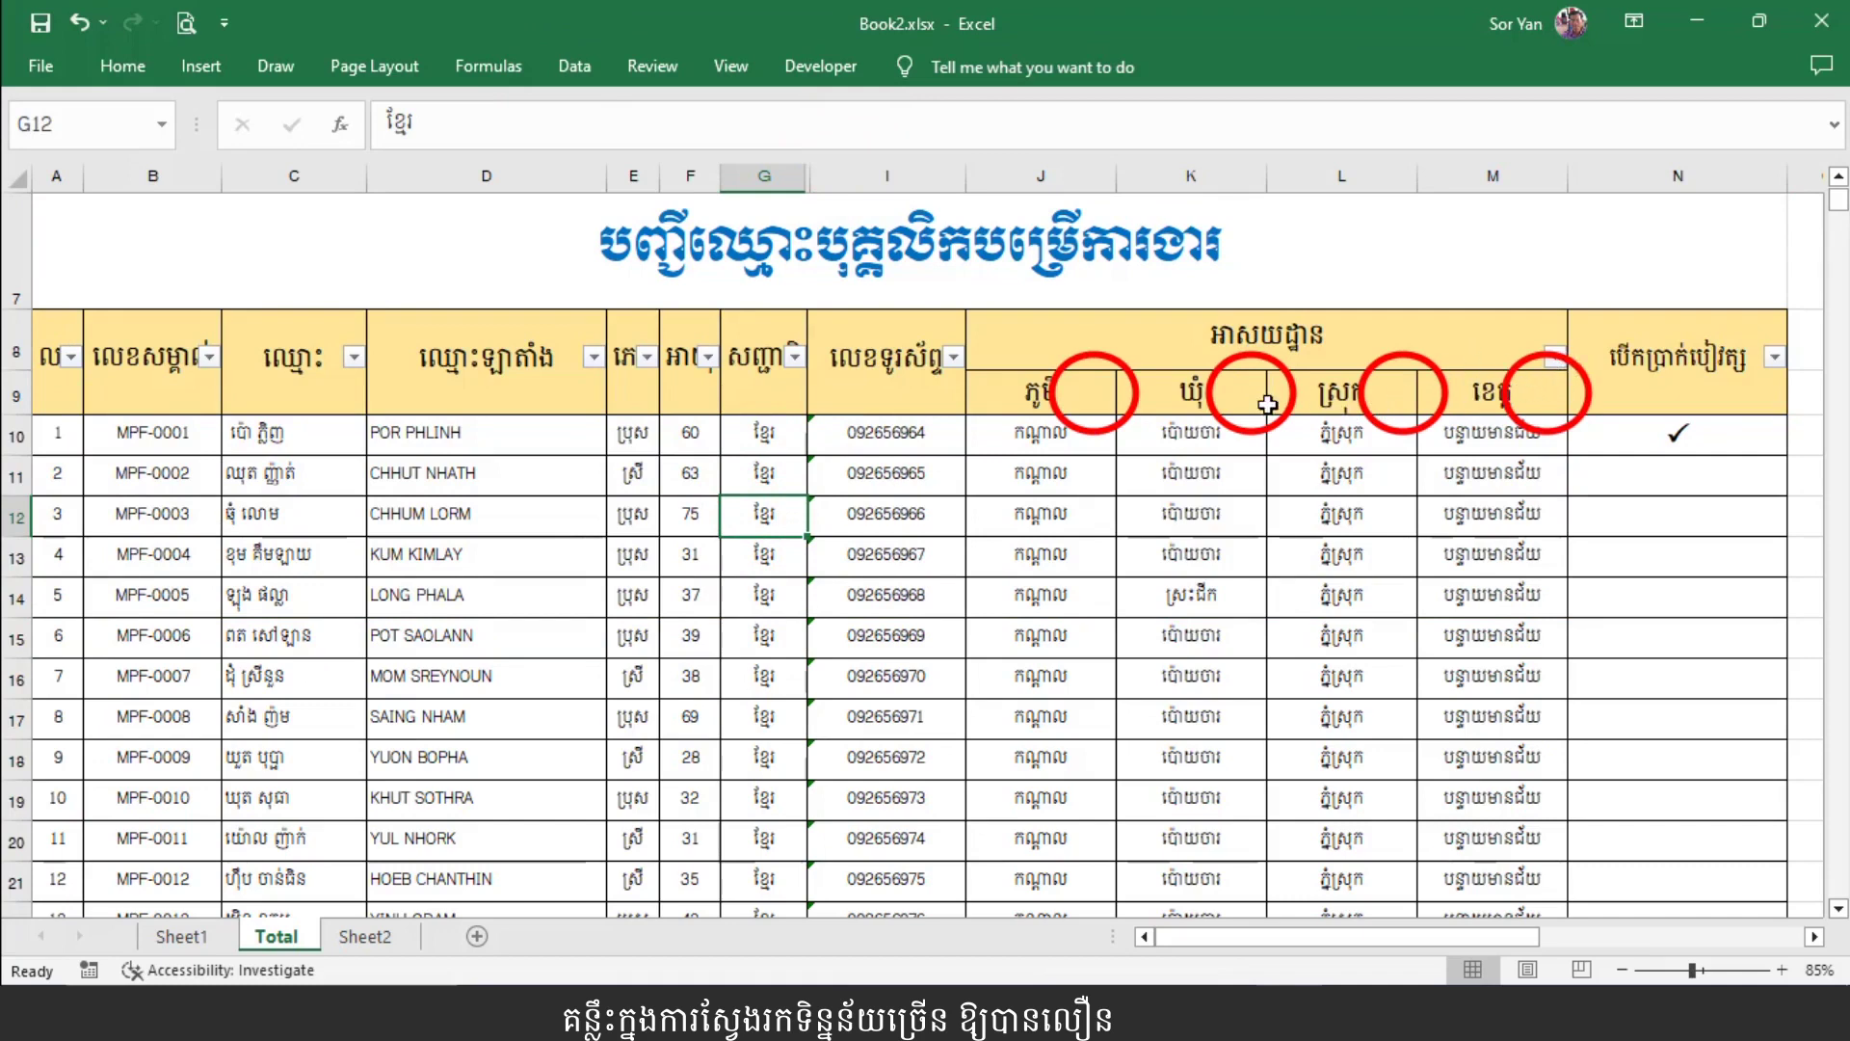
pyautogui.click(574, 66)
pyautogui.click(855, 149)
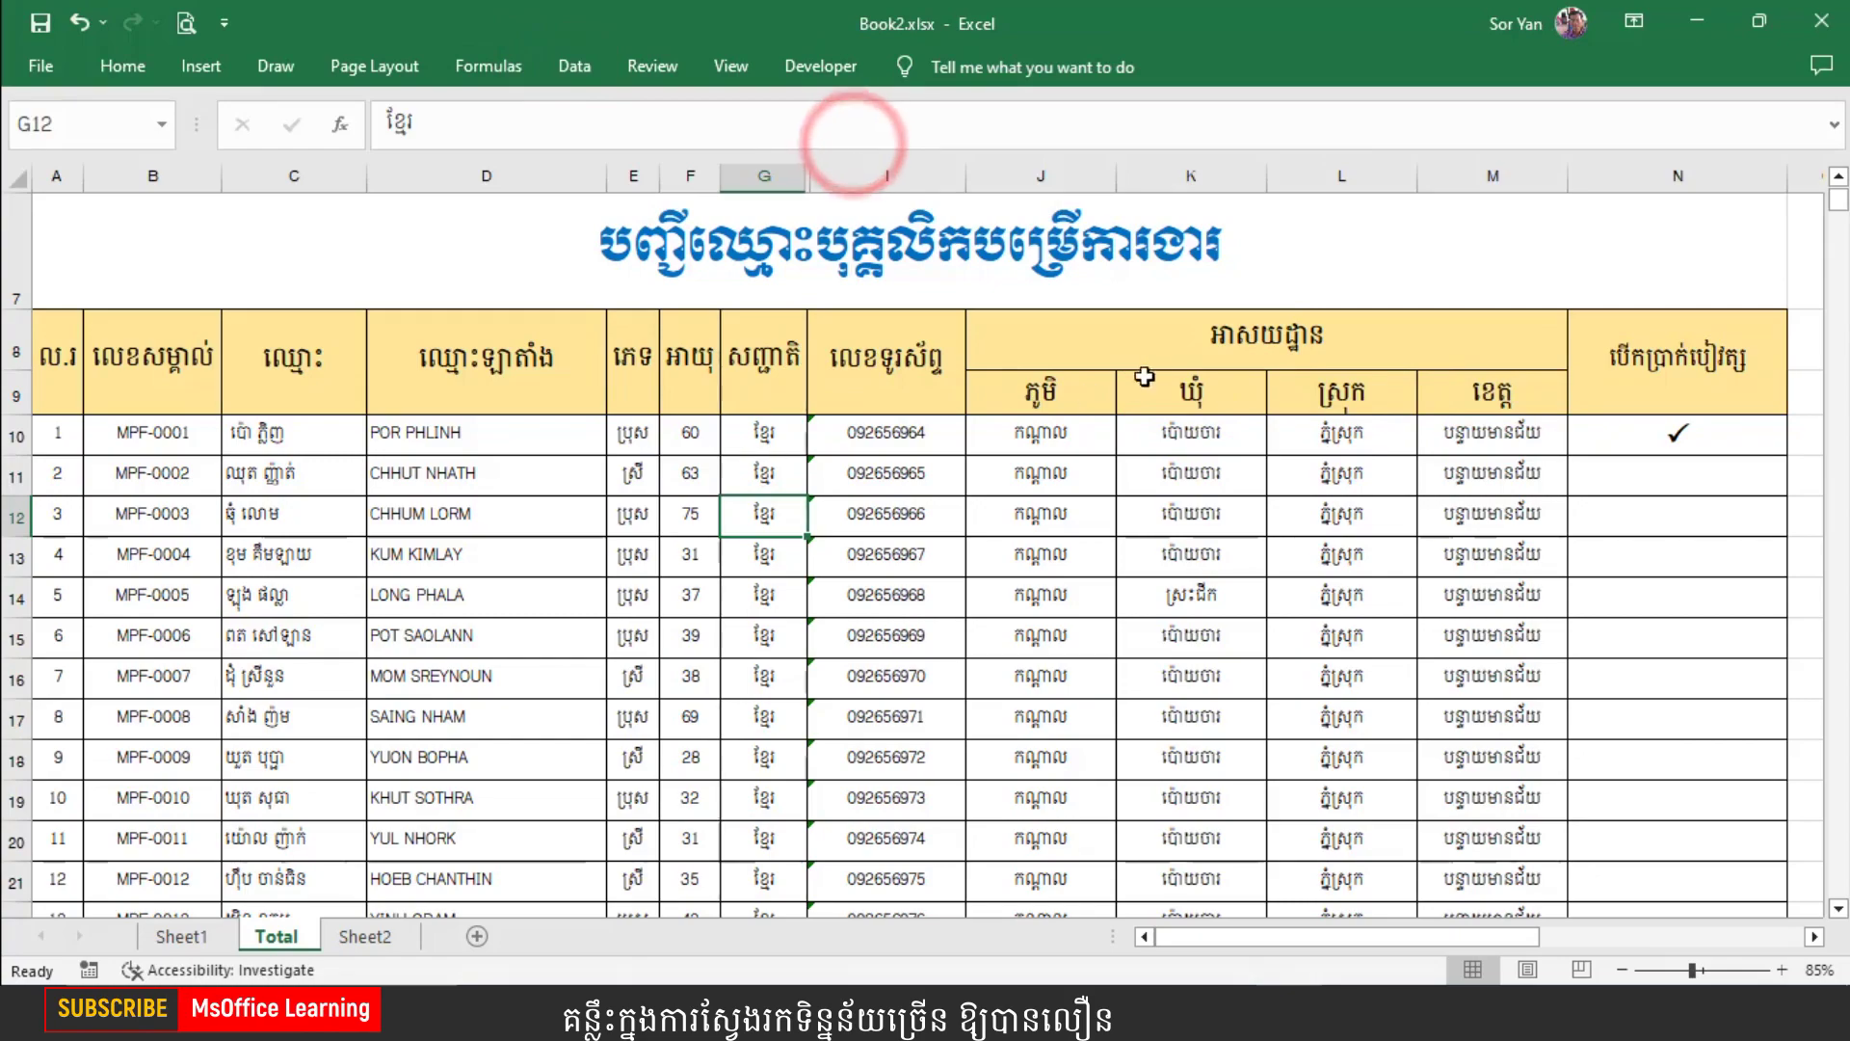
pyautogui.click(1164, 359)
pyautogui.click(386, 435)
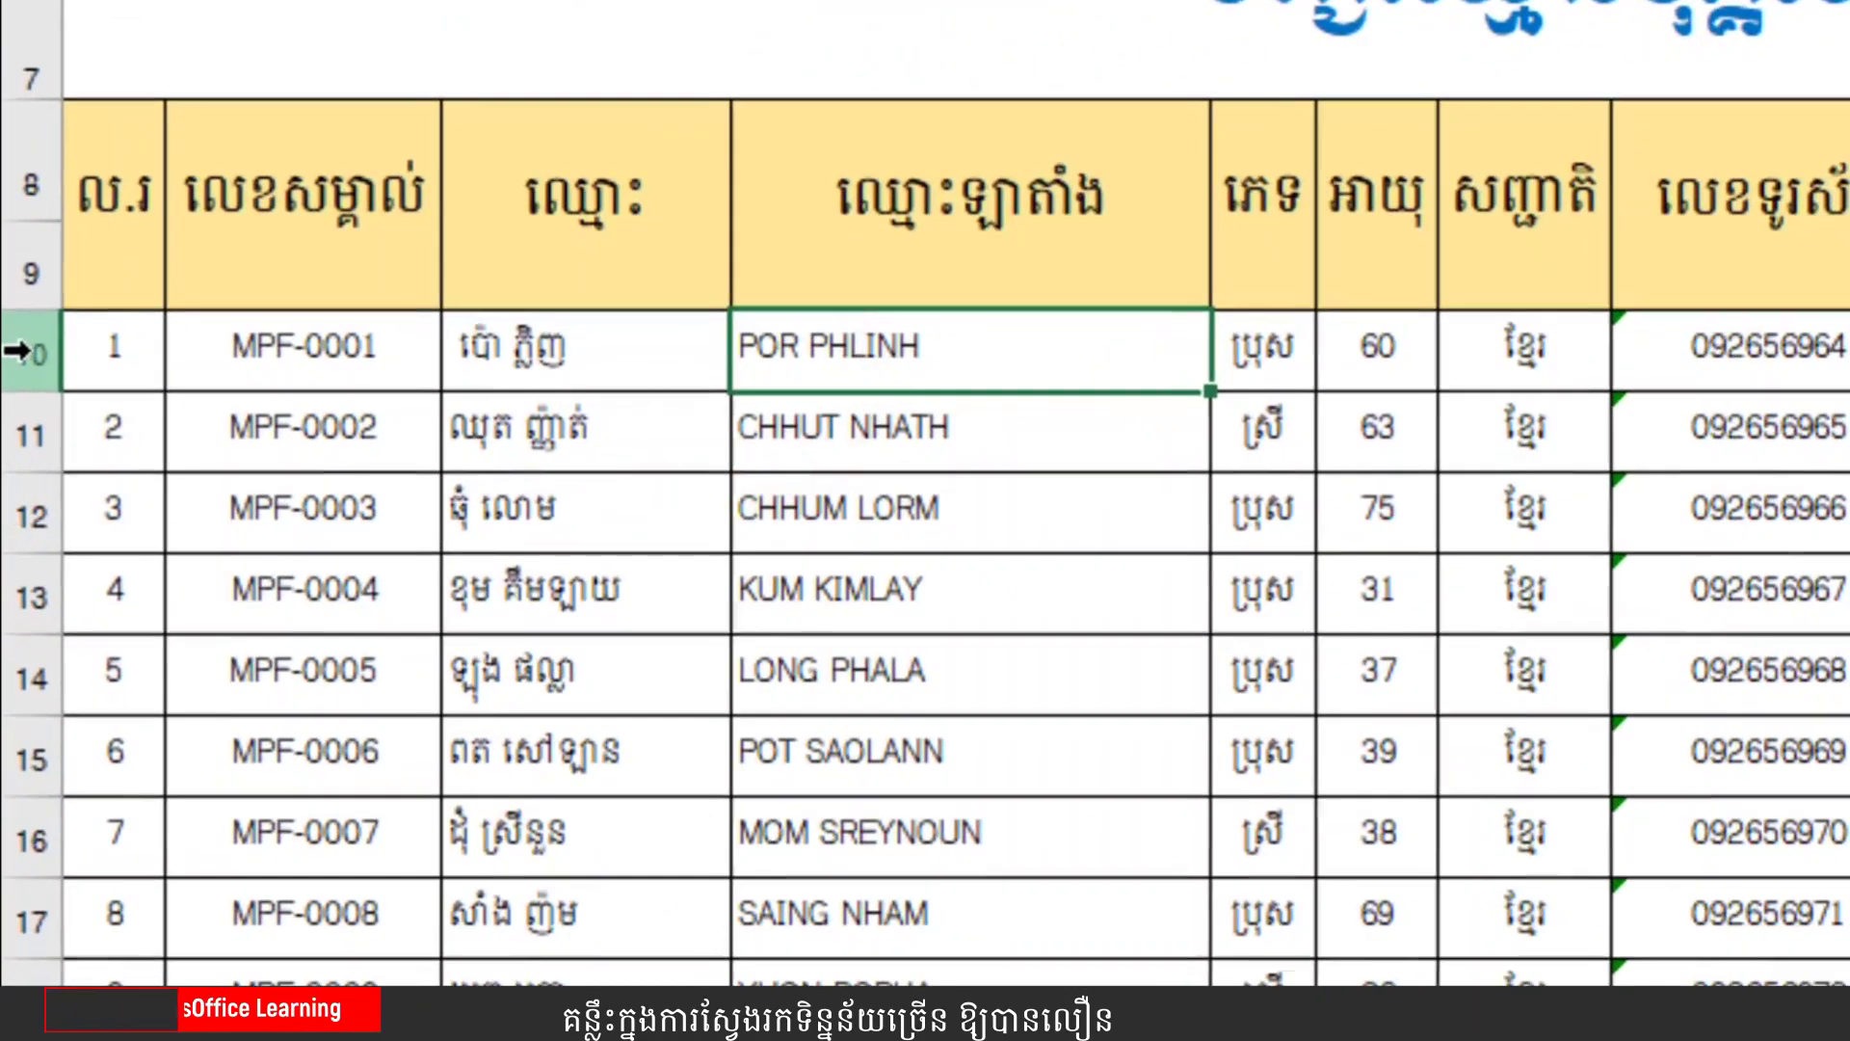
# Insert a blank row 10 above the first employee record.
pyautogui.click(27, 350)
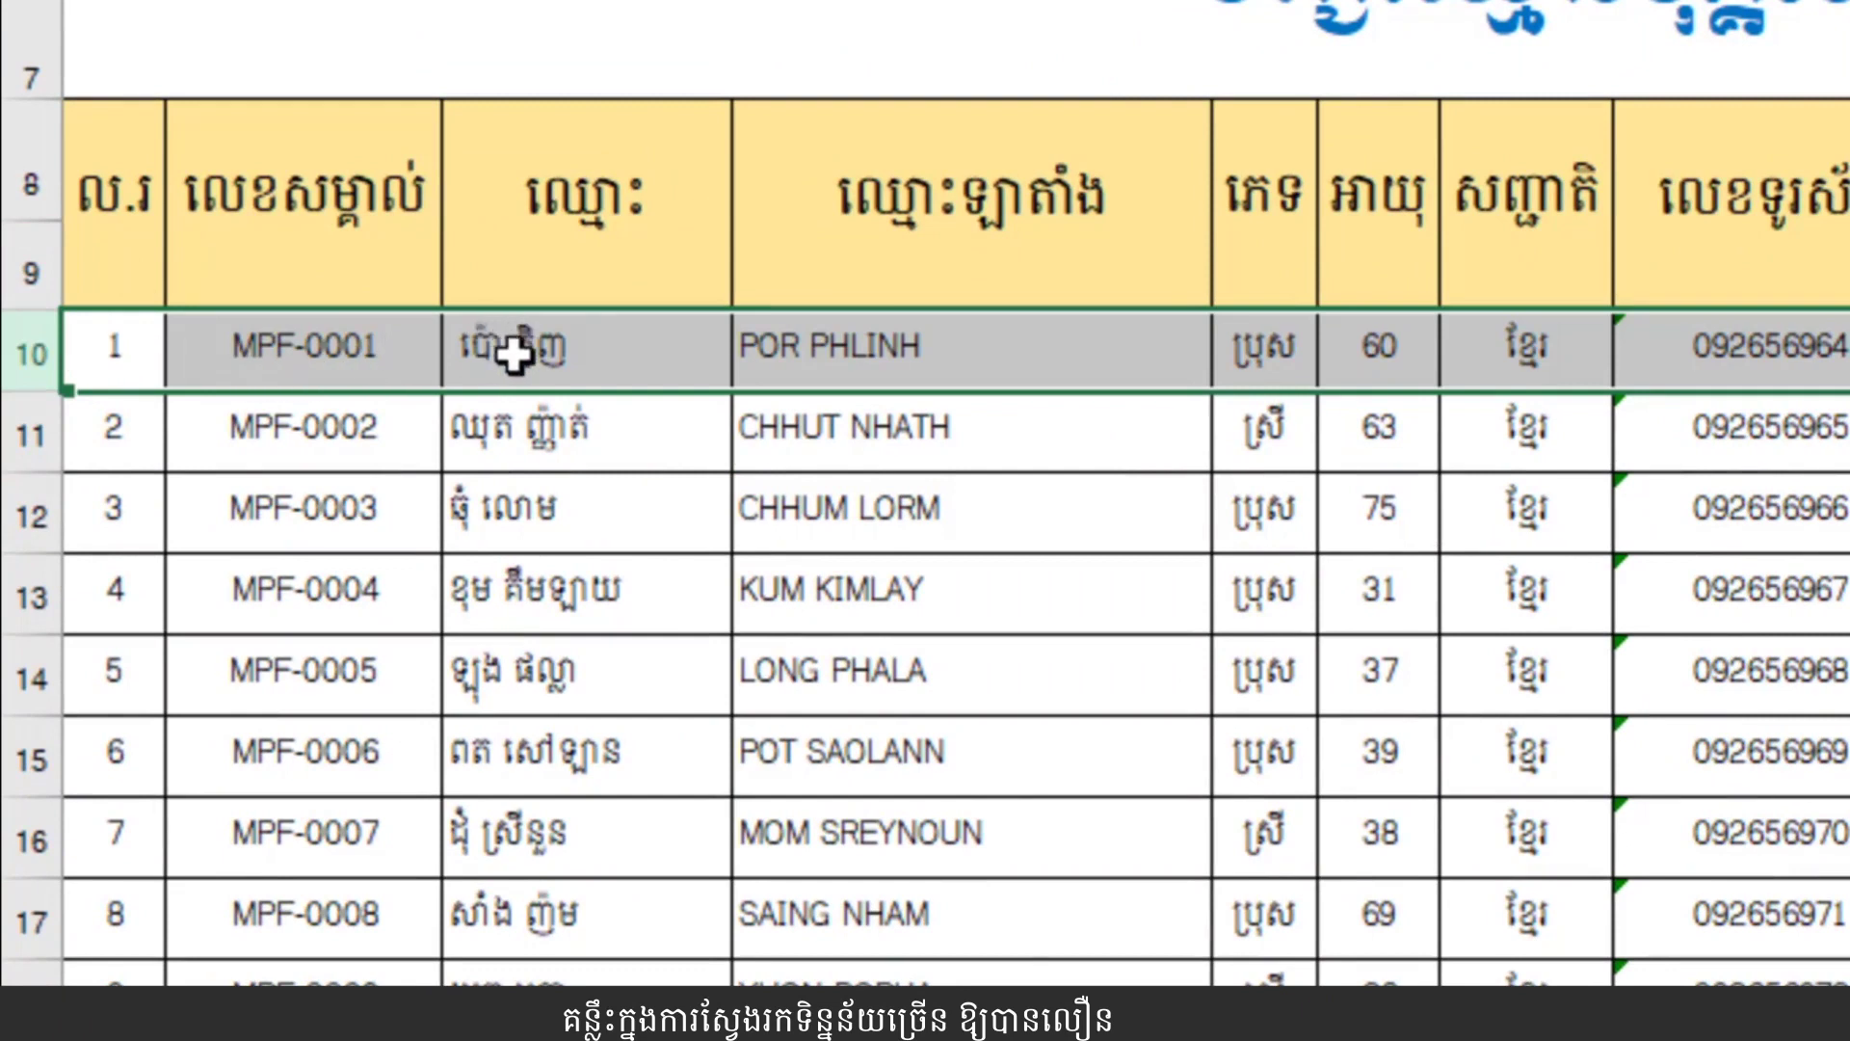
pyautogui.click(899, 466)
pyautogui.click(785, 363)
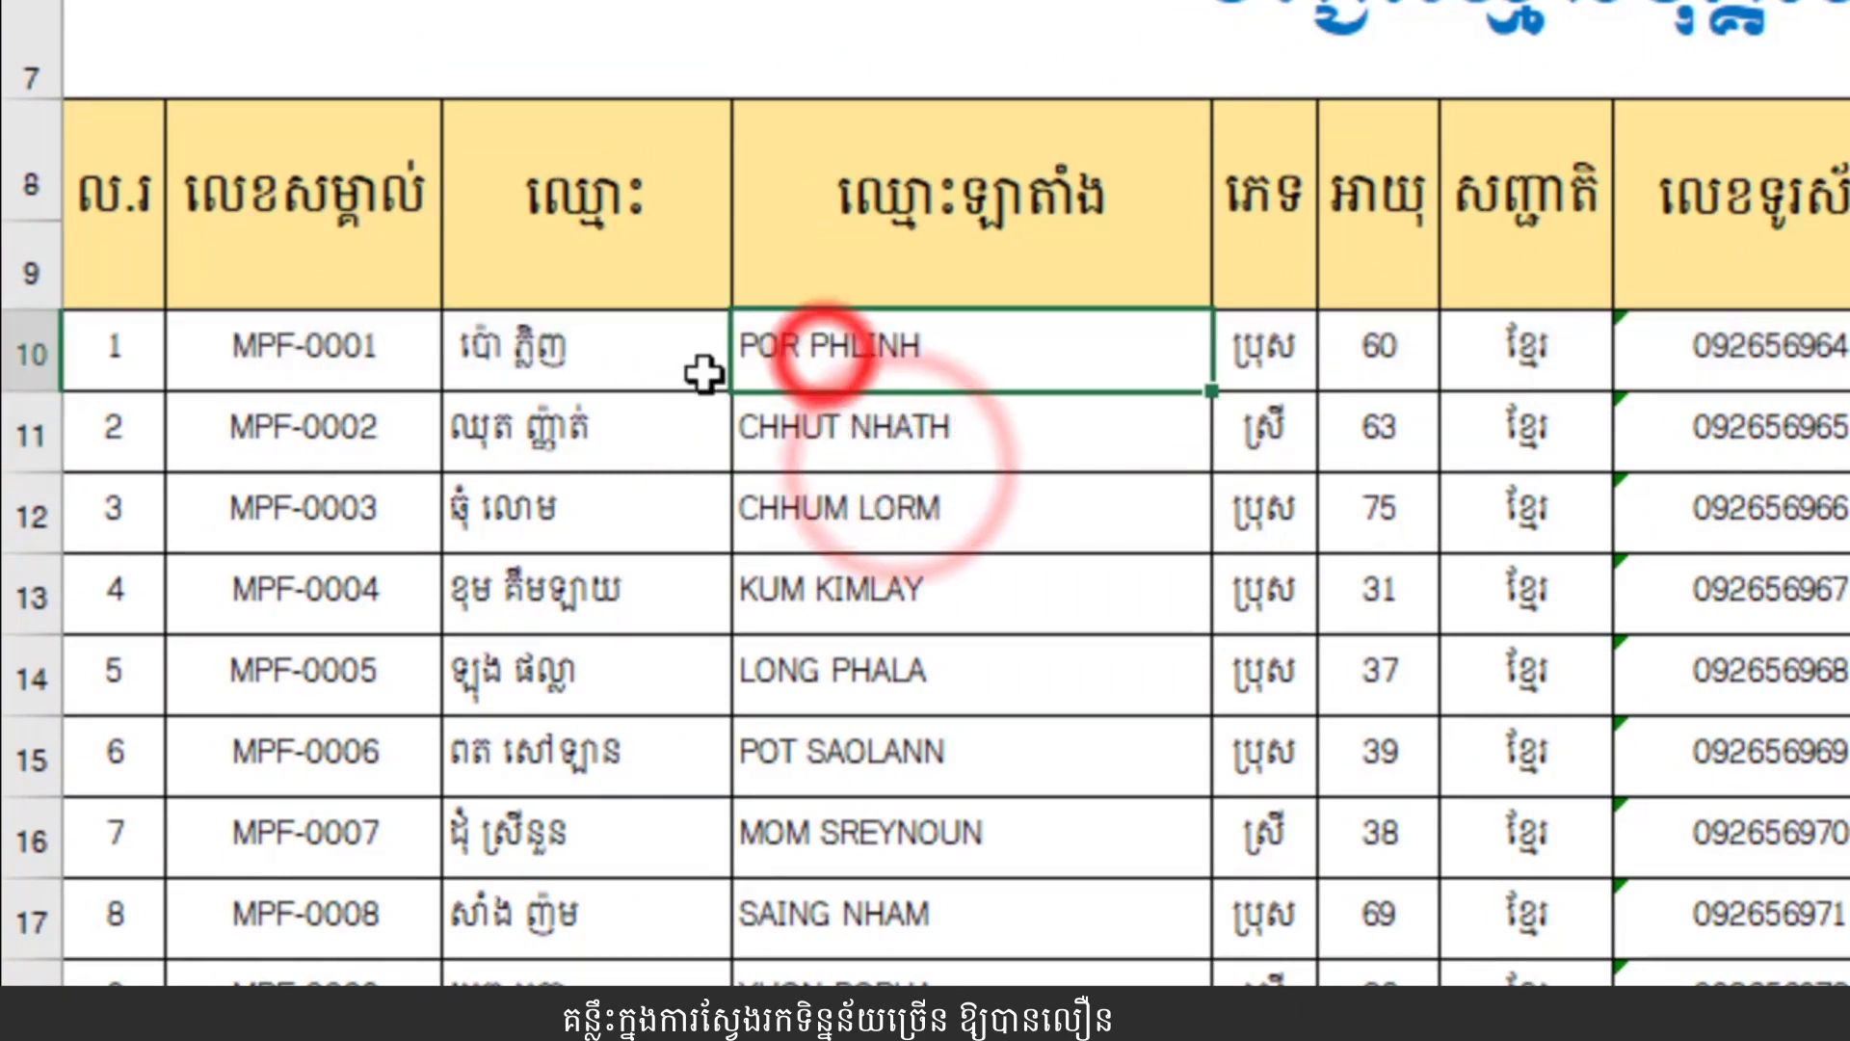
pyautogui.click(15, 356)
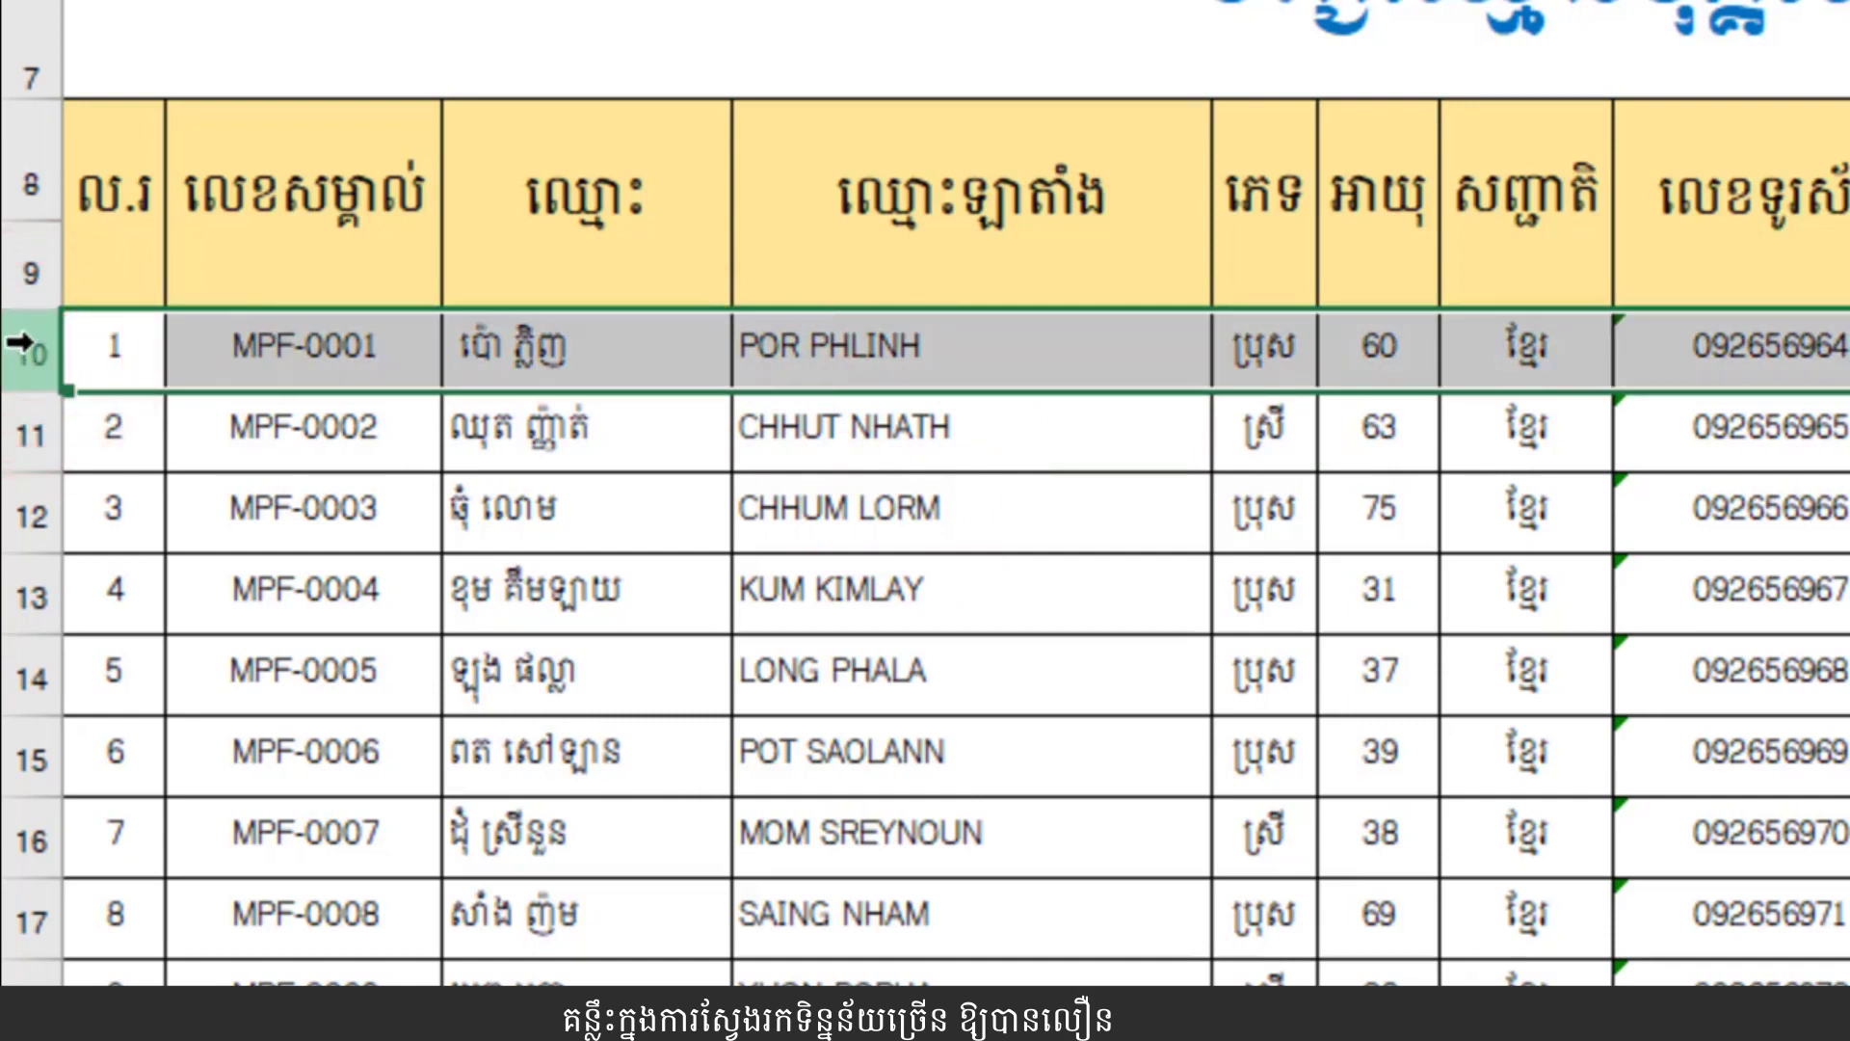
pyautogui.rightClick(20, 342)
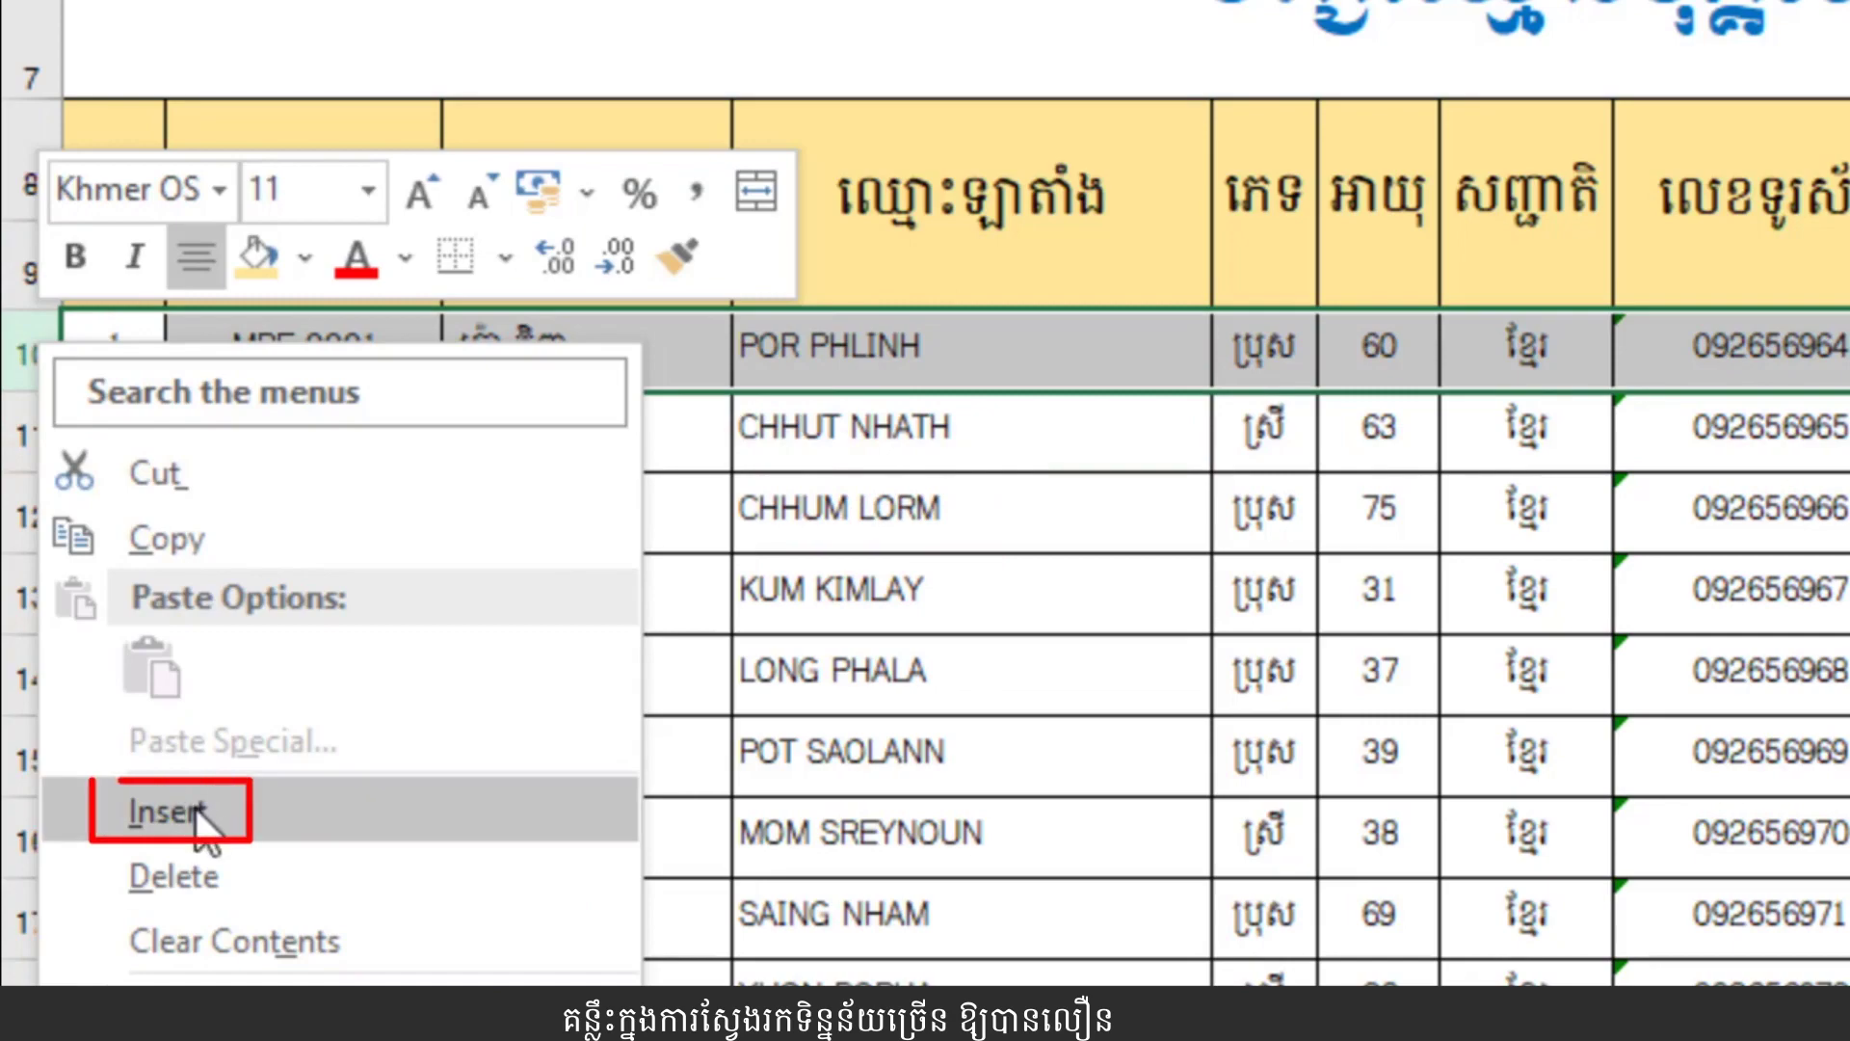
pyautogui.click(168, 812)
# Select the new empty row 10 and the first record across to column N.
pyautogui.click(900, 564)
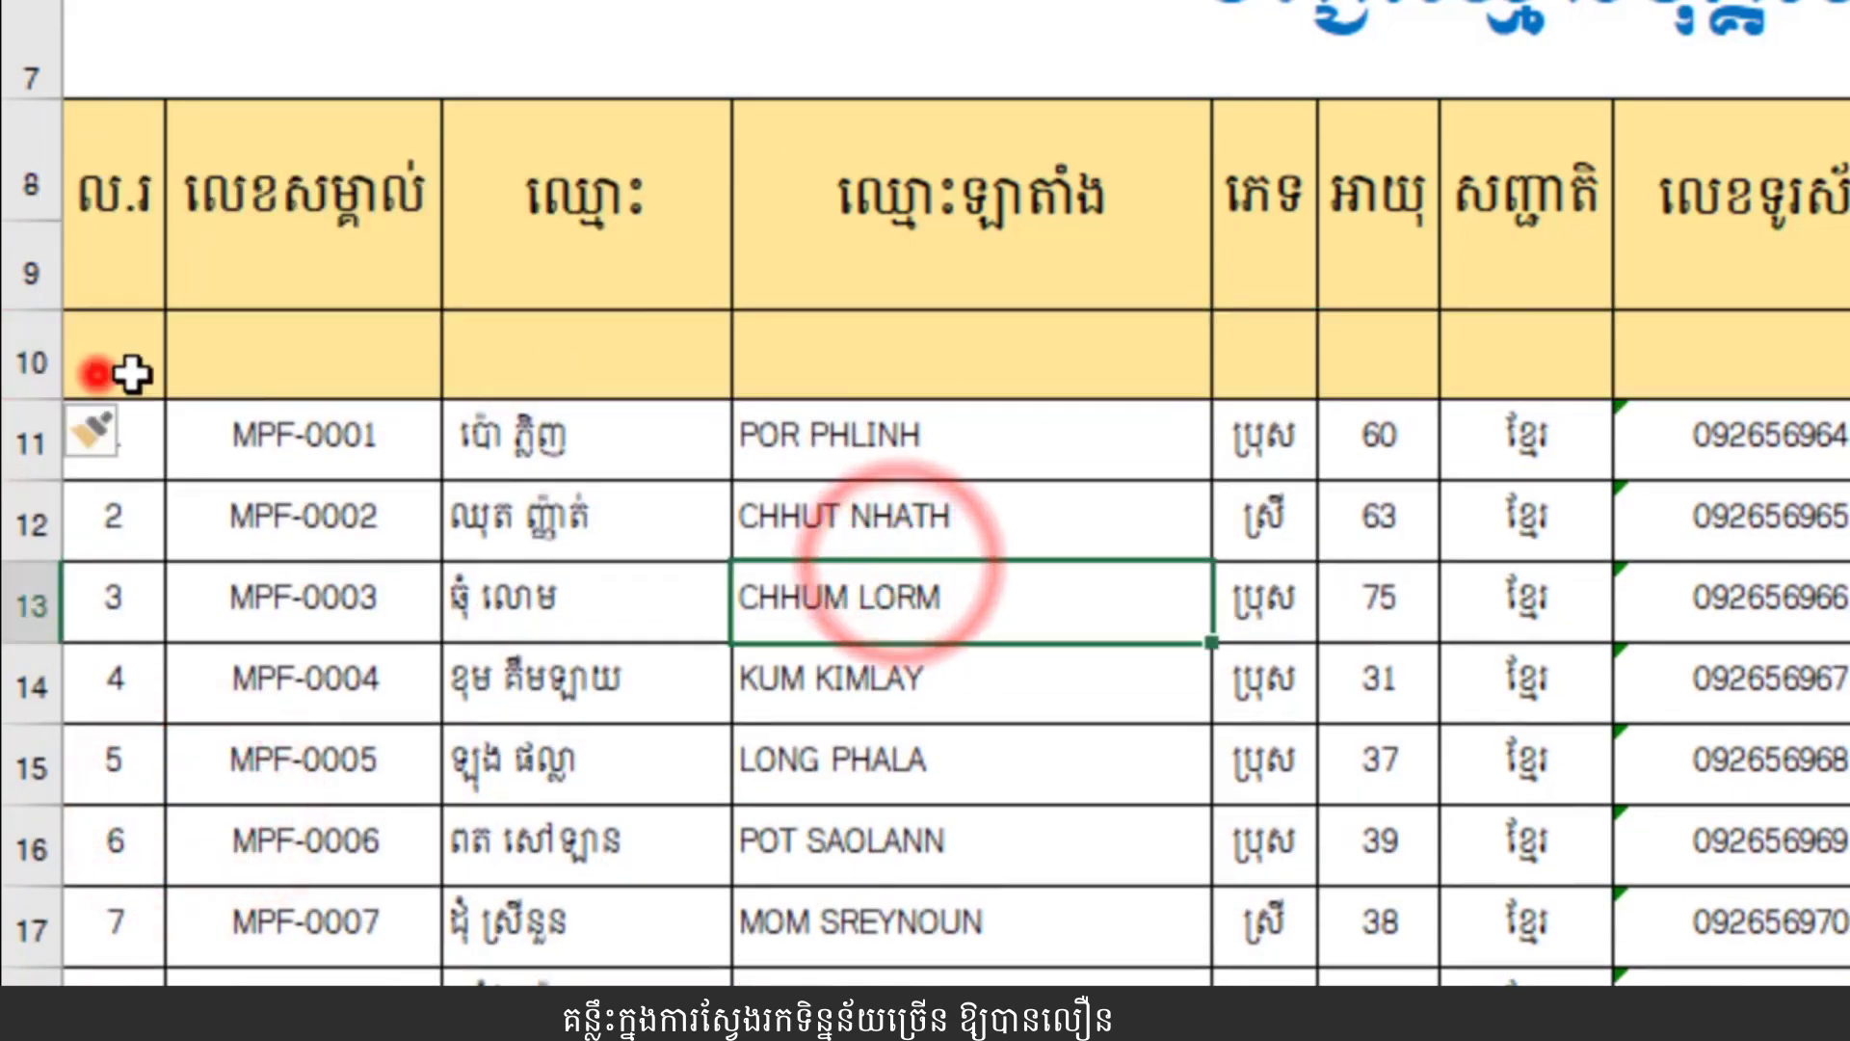
pyautogui.click(48, 357)
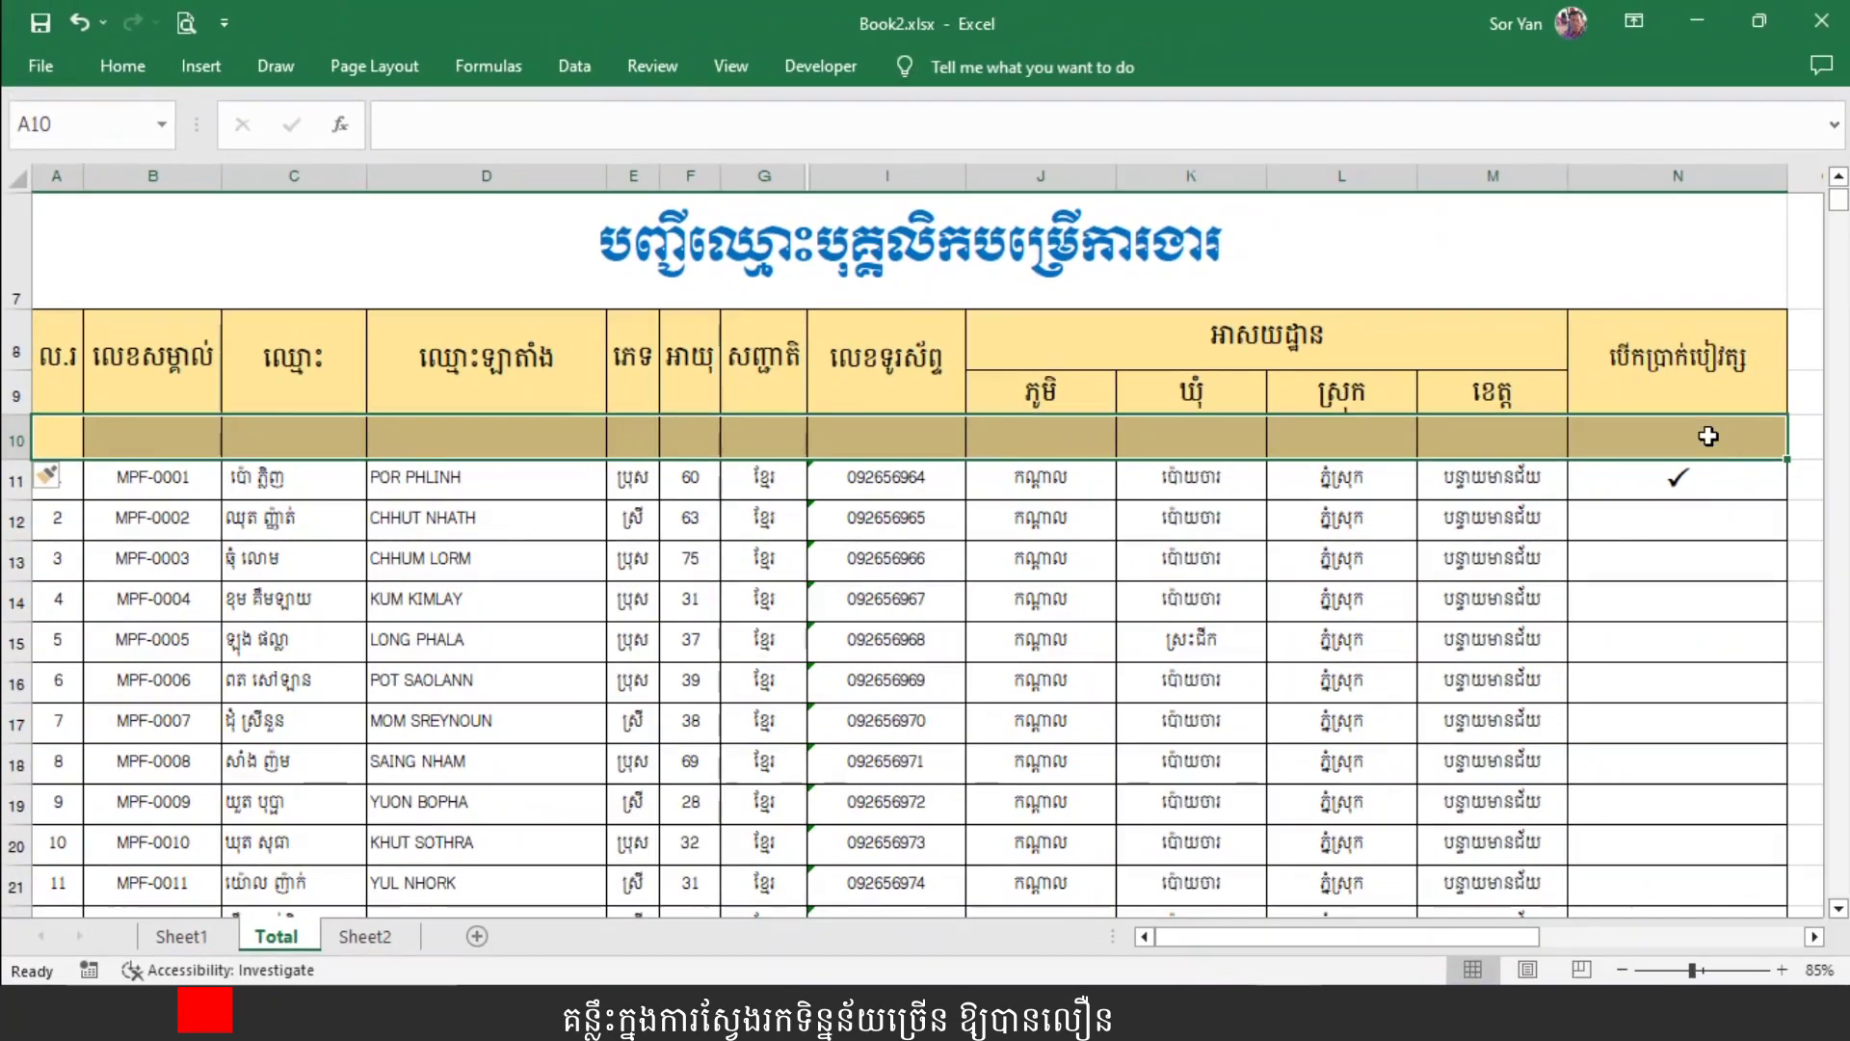
pyautogui.click(1174, 665)
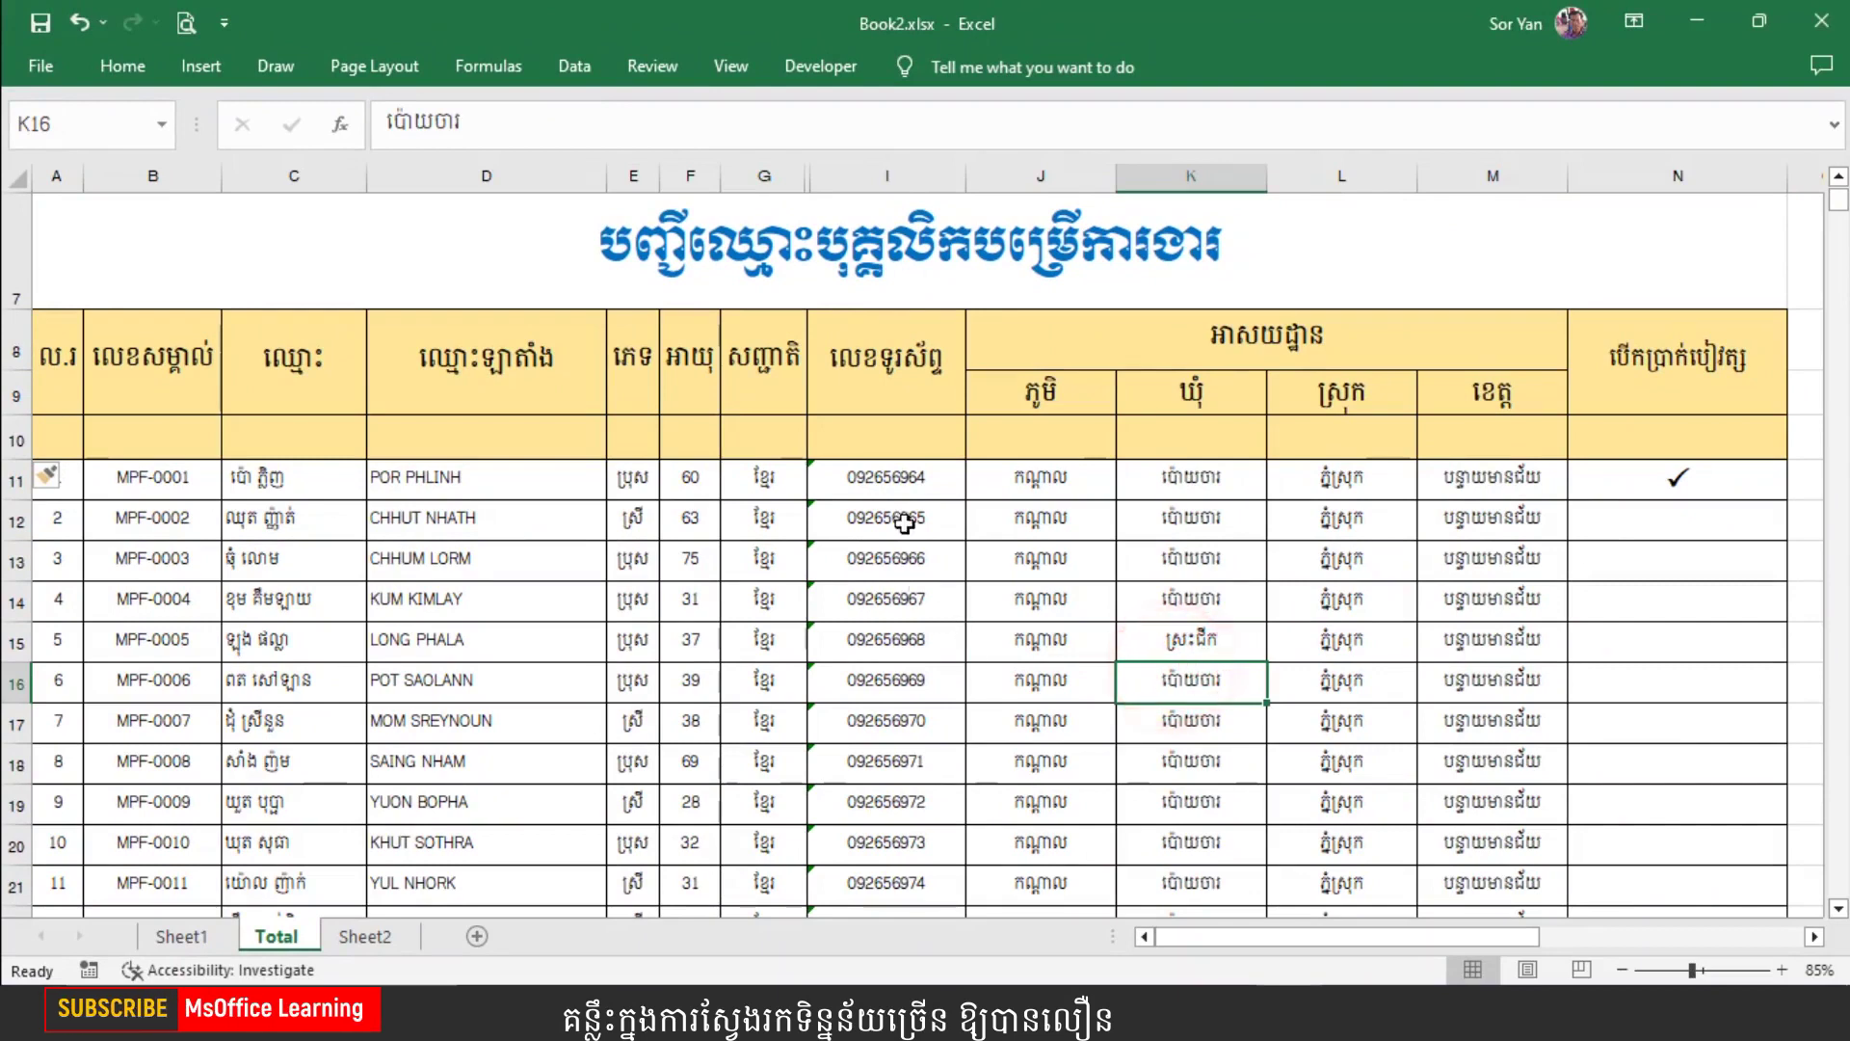
pyautogui.click(545, 680)
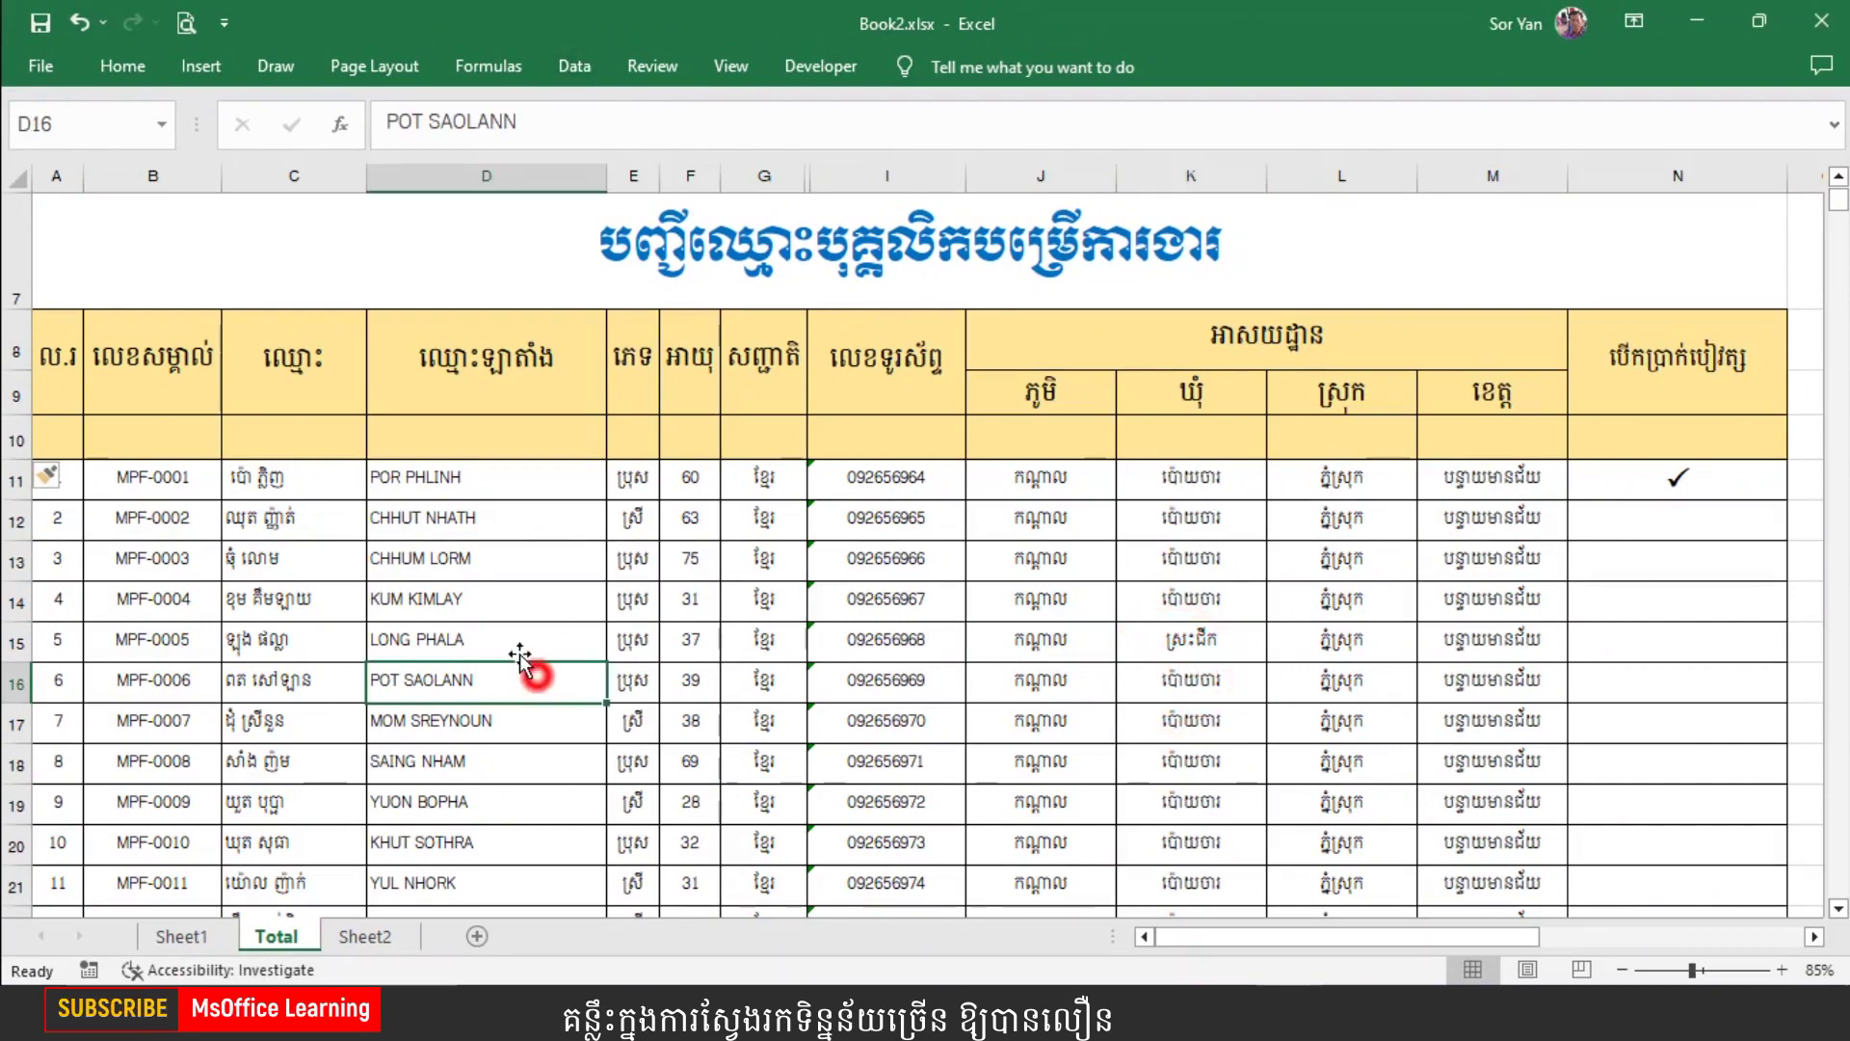
pyautogui.click(58, 434)
pyautogui.moveTo(61, 434)
pyautogui.mouseDown()
pyautogui.moveTo(1604, 494)
pyautogui.moveTo(1623, 855)
pyautogui.moveTo(1590, 681)
pyautogui.mouseUp()
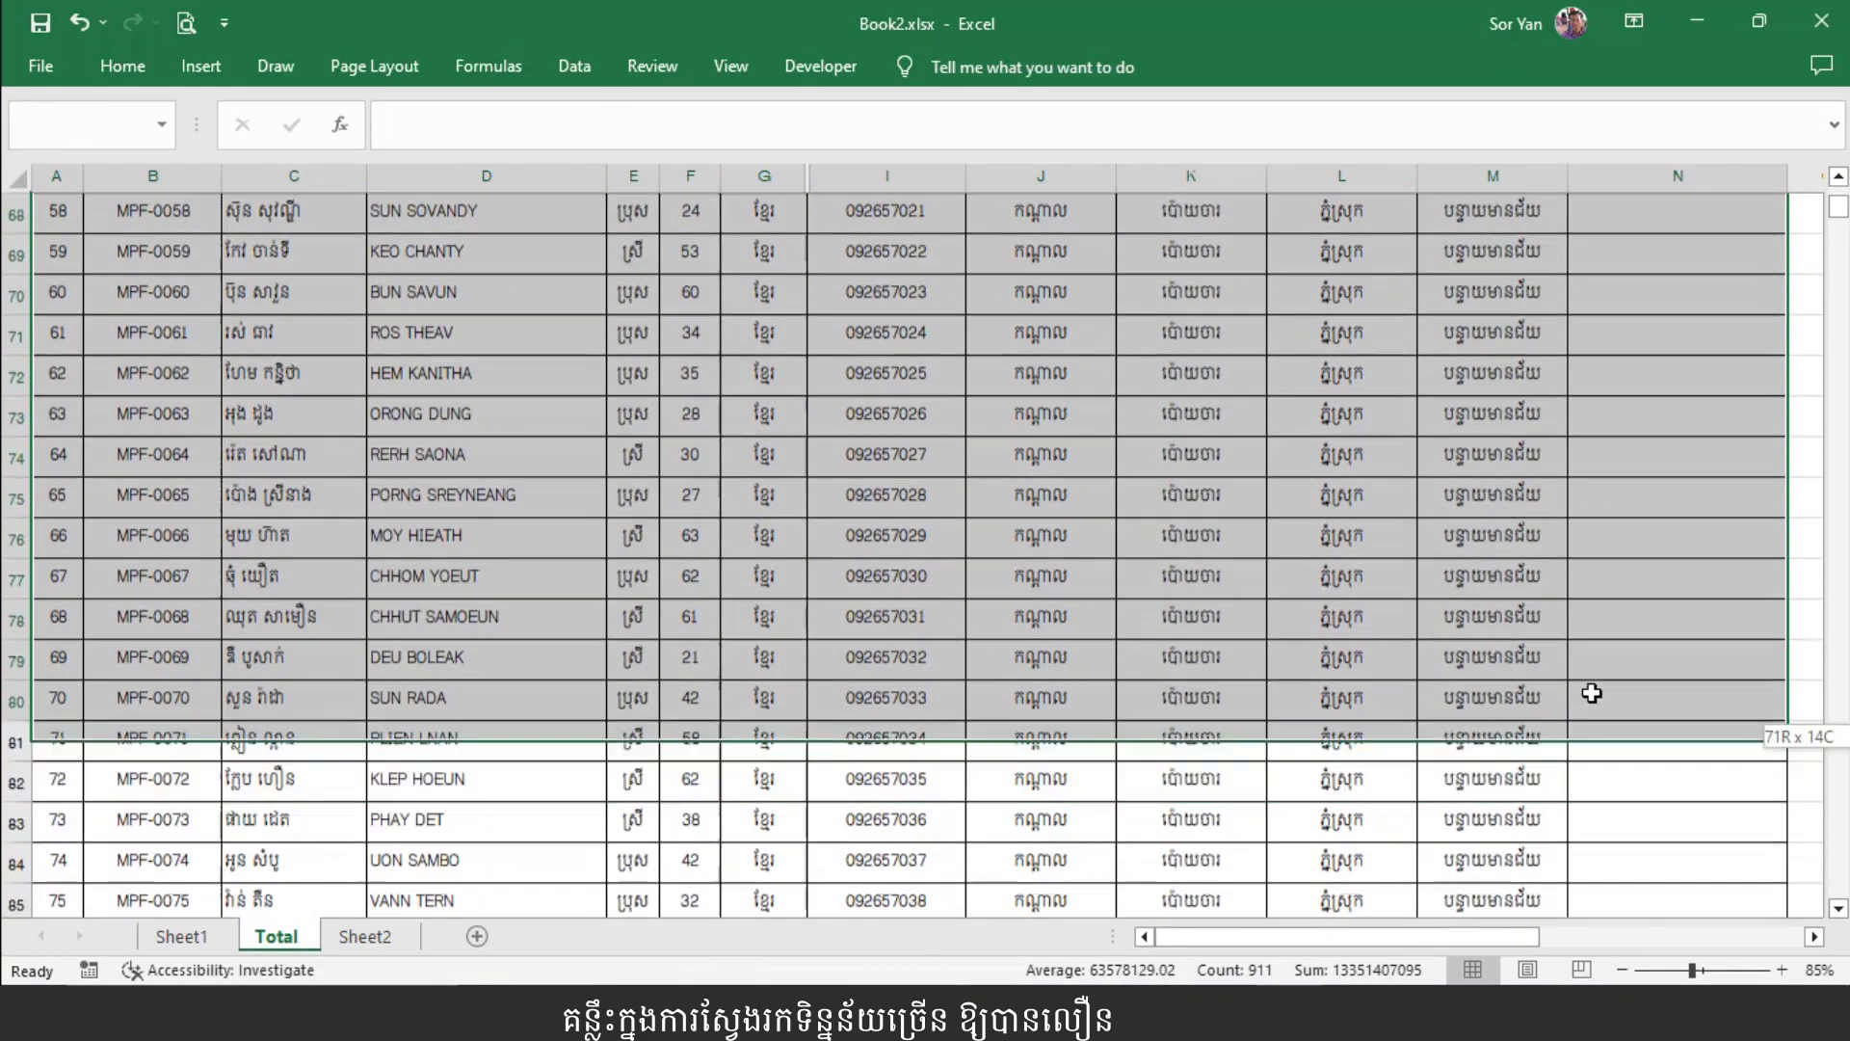
# Extend the A10:N selection down to the last record and apply Data > Filter.
pyautogui.moveTo(1590, 682); pyautogui.dragTo(1591, 680)
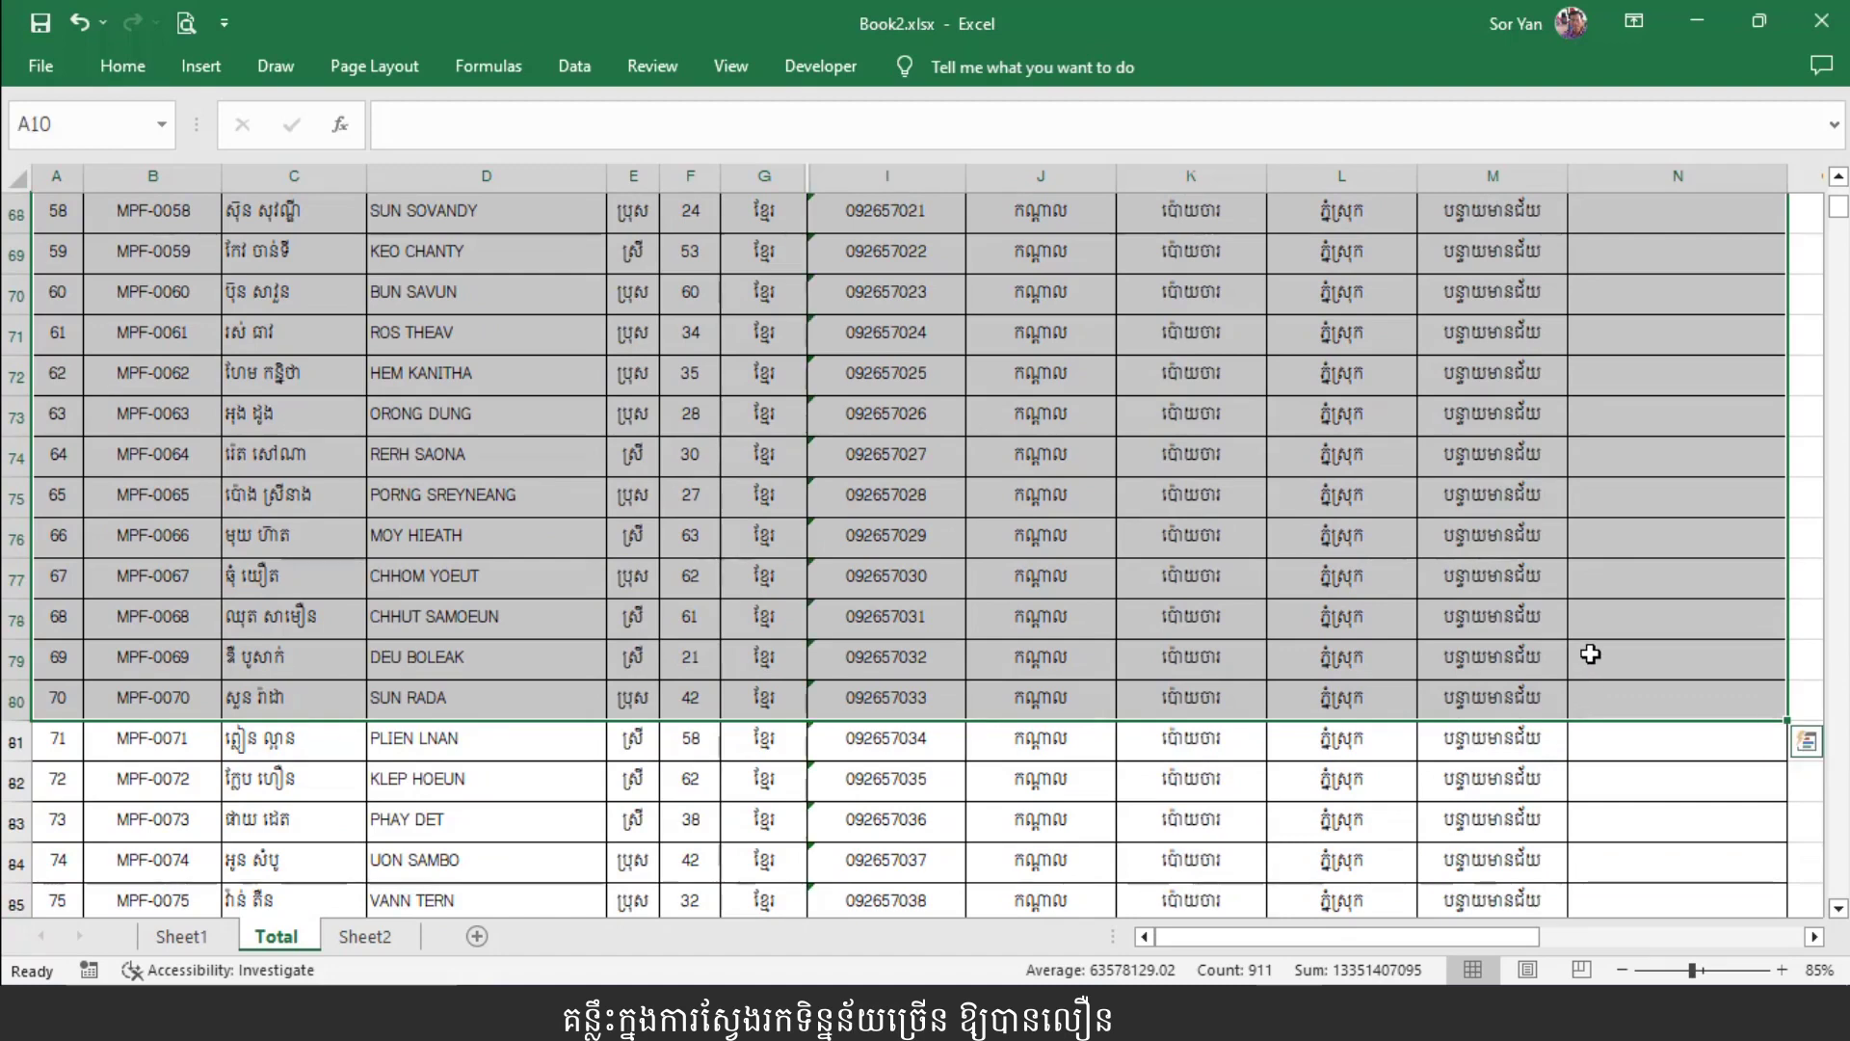
pyautogui.hotkey('ctrl', 'shift', 'Down')
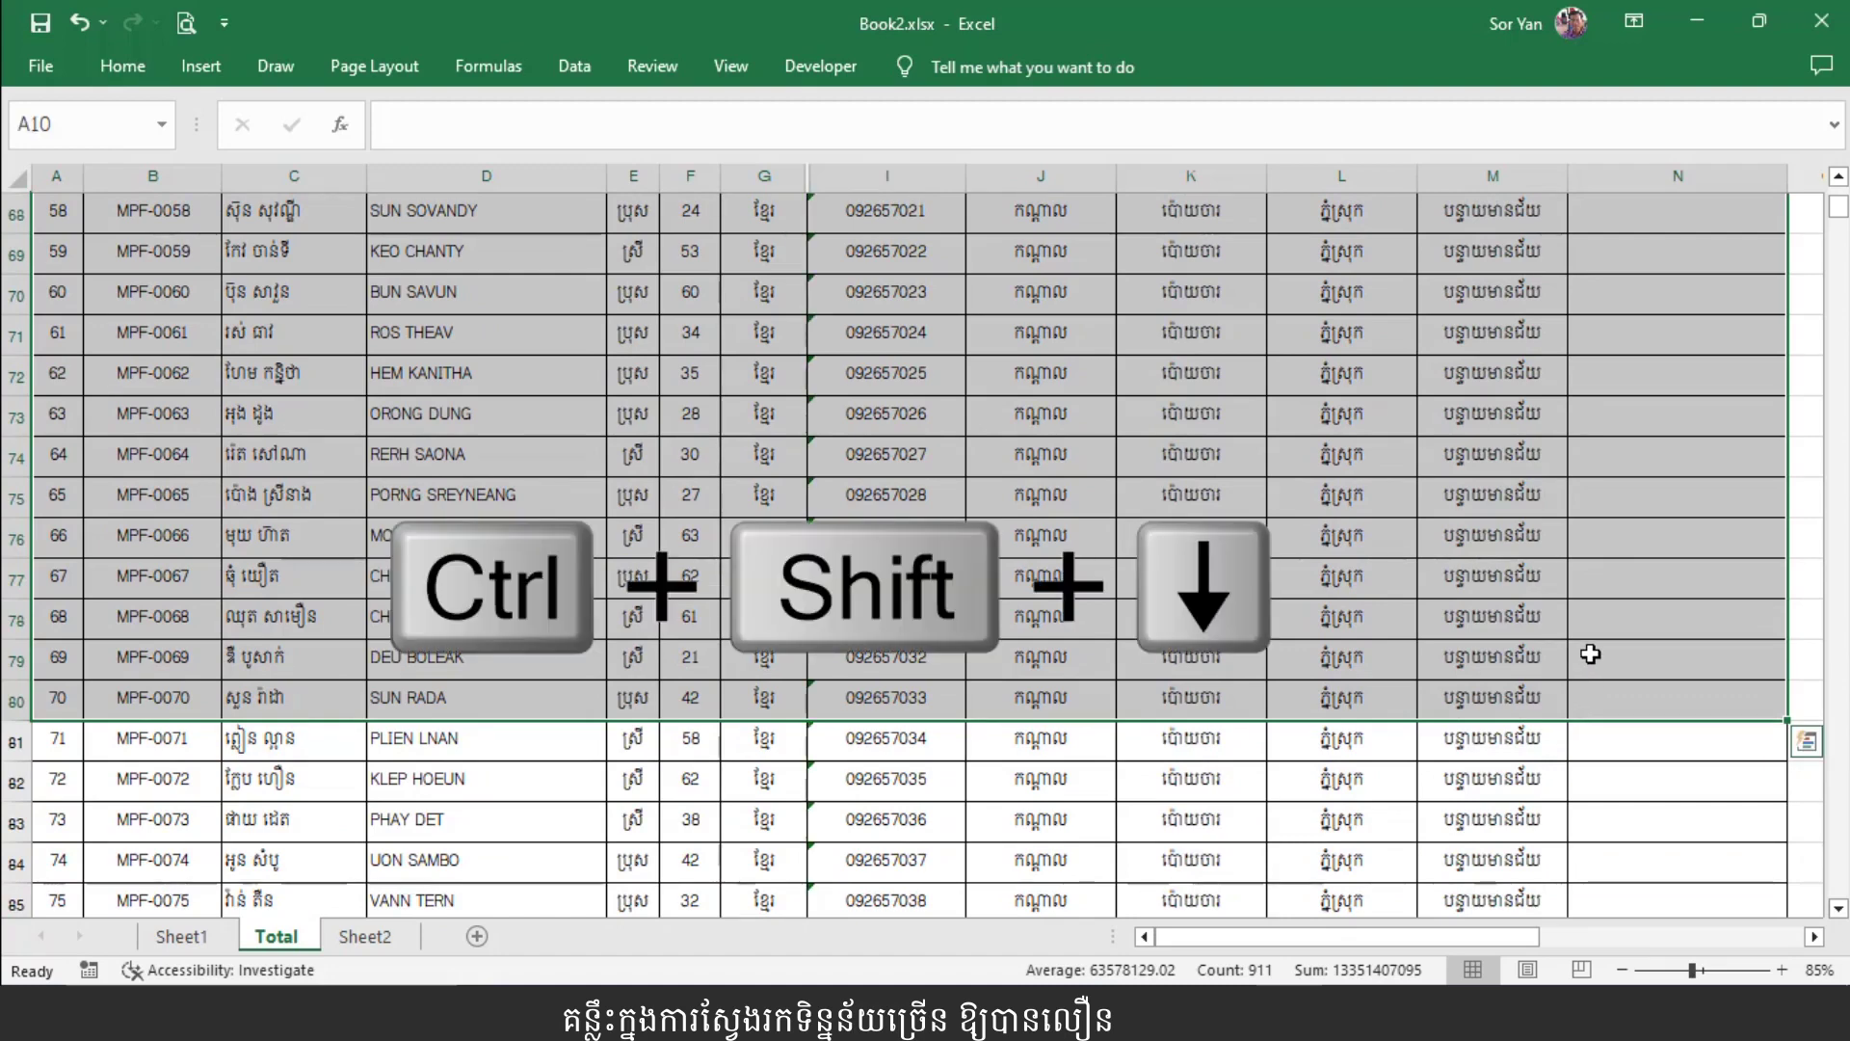
pyautogui.hotkey('ctrl', 'shift', 'Down')
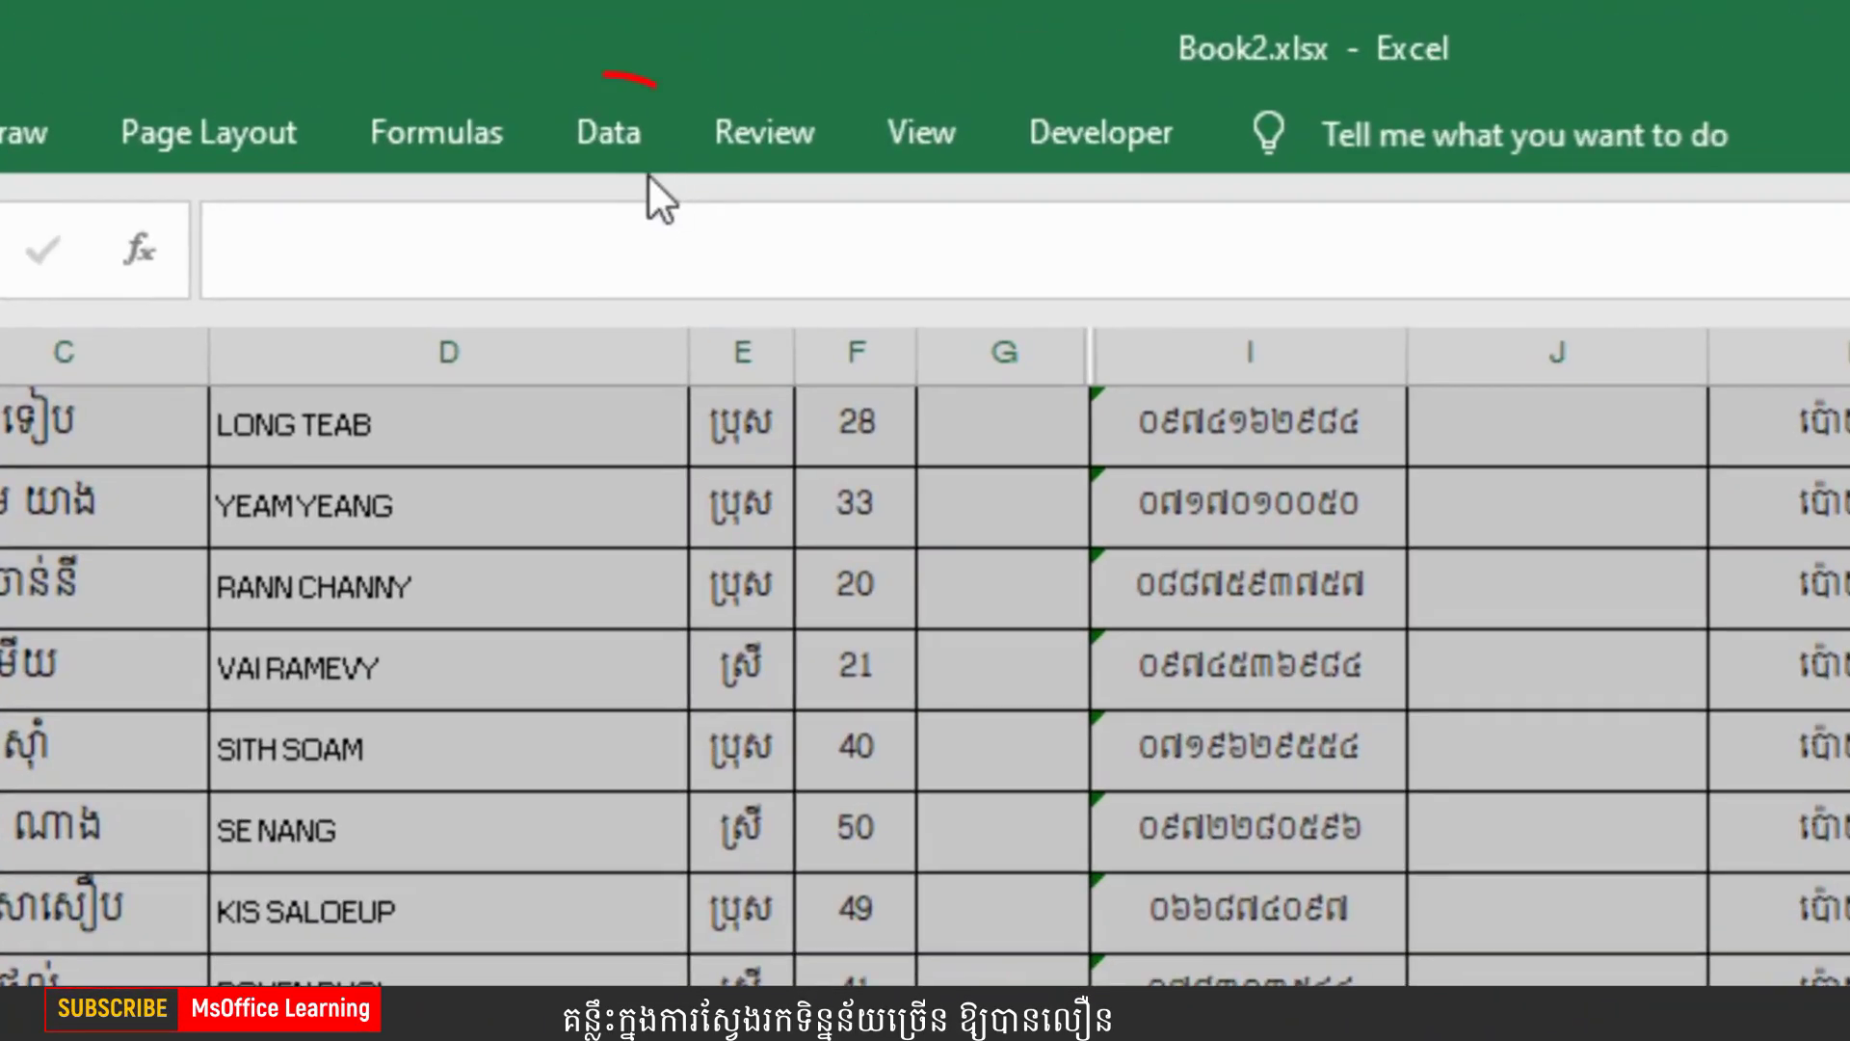
pyautogui.click(609, 135)
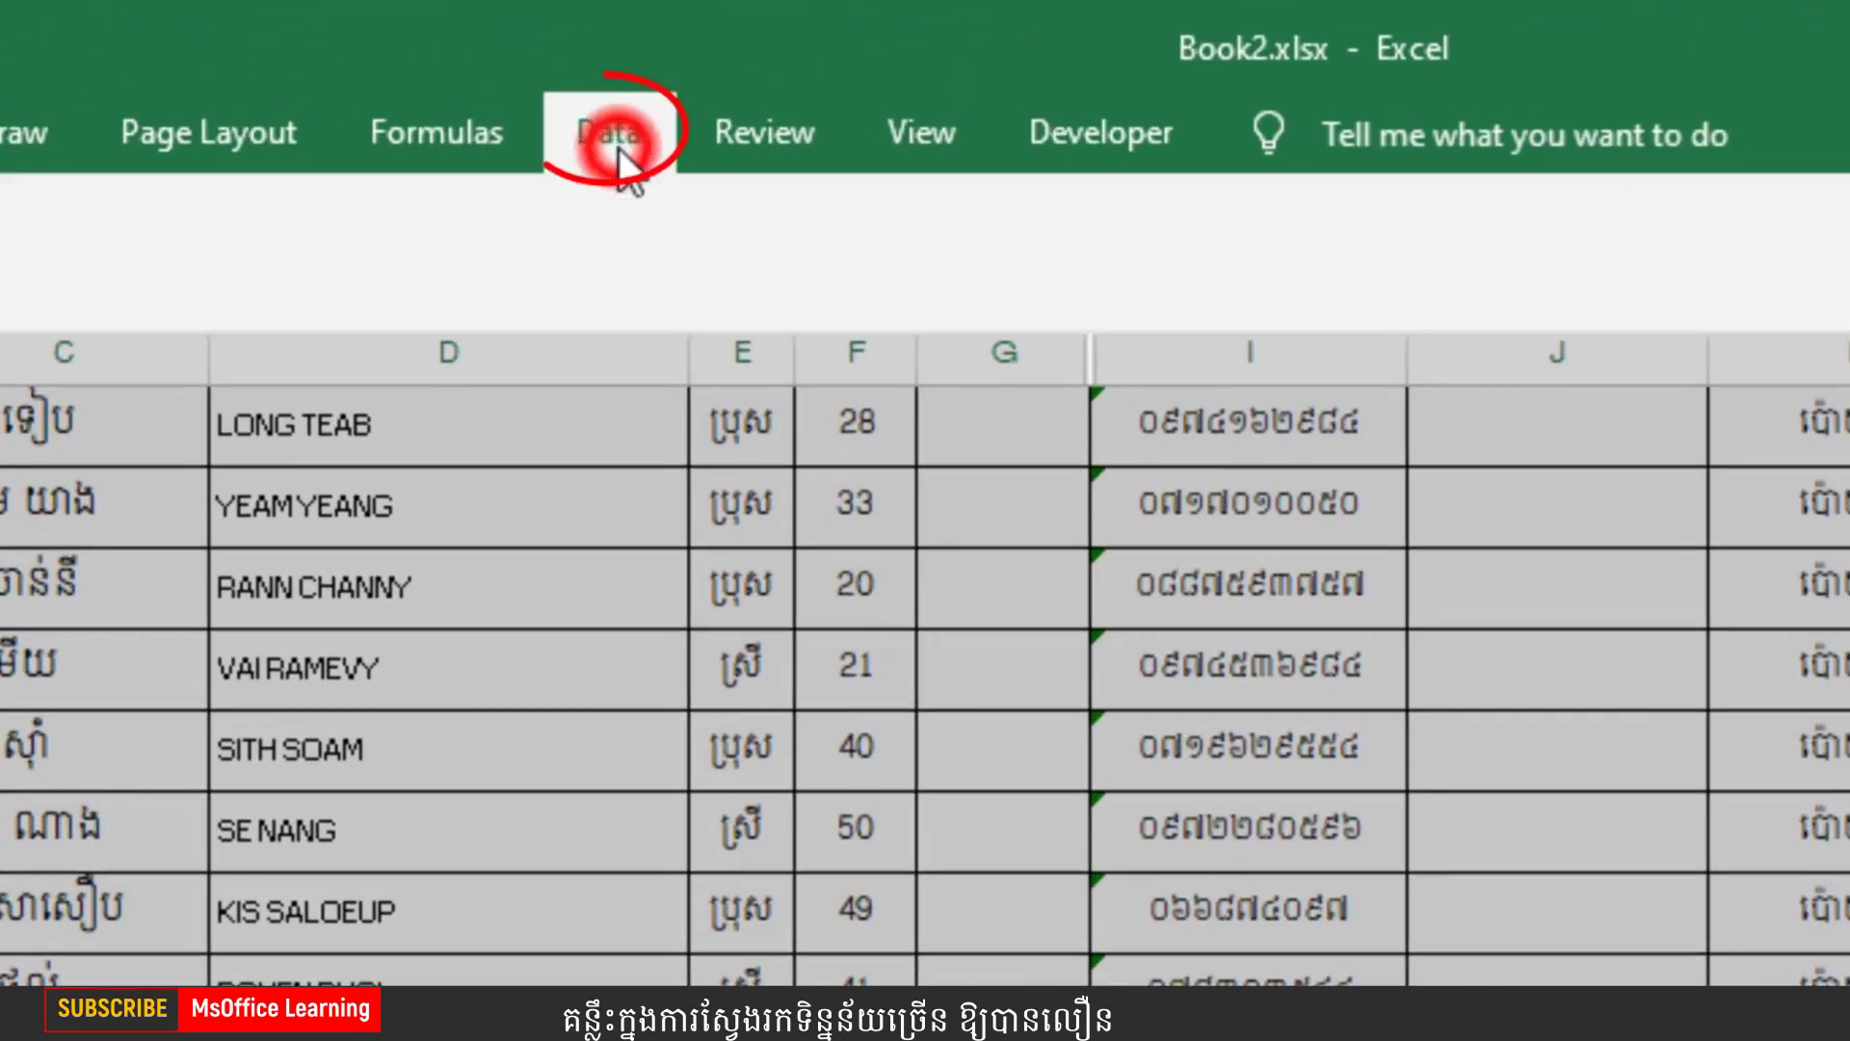
pyautogui.click(1178, 304)
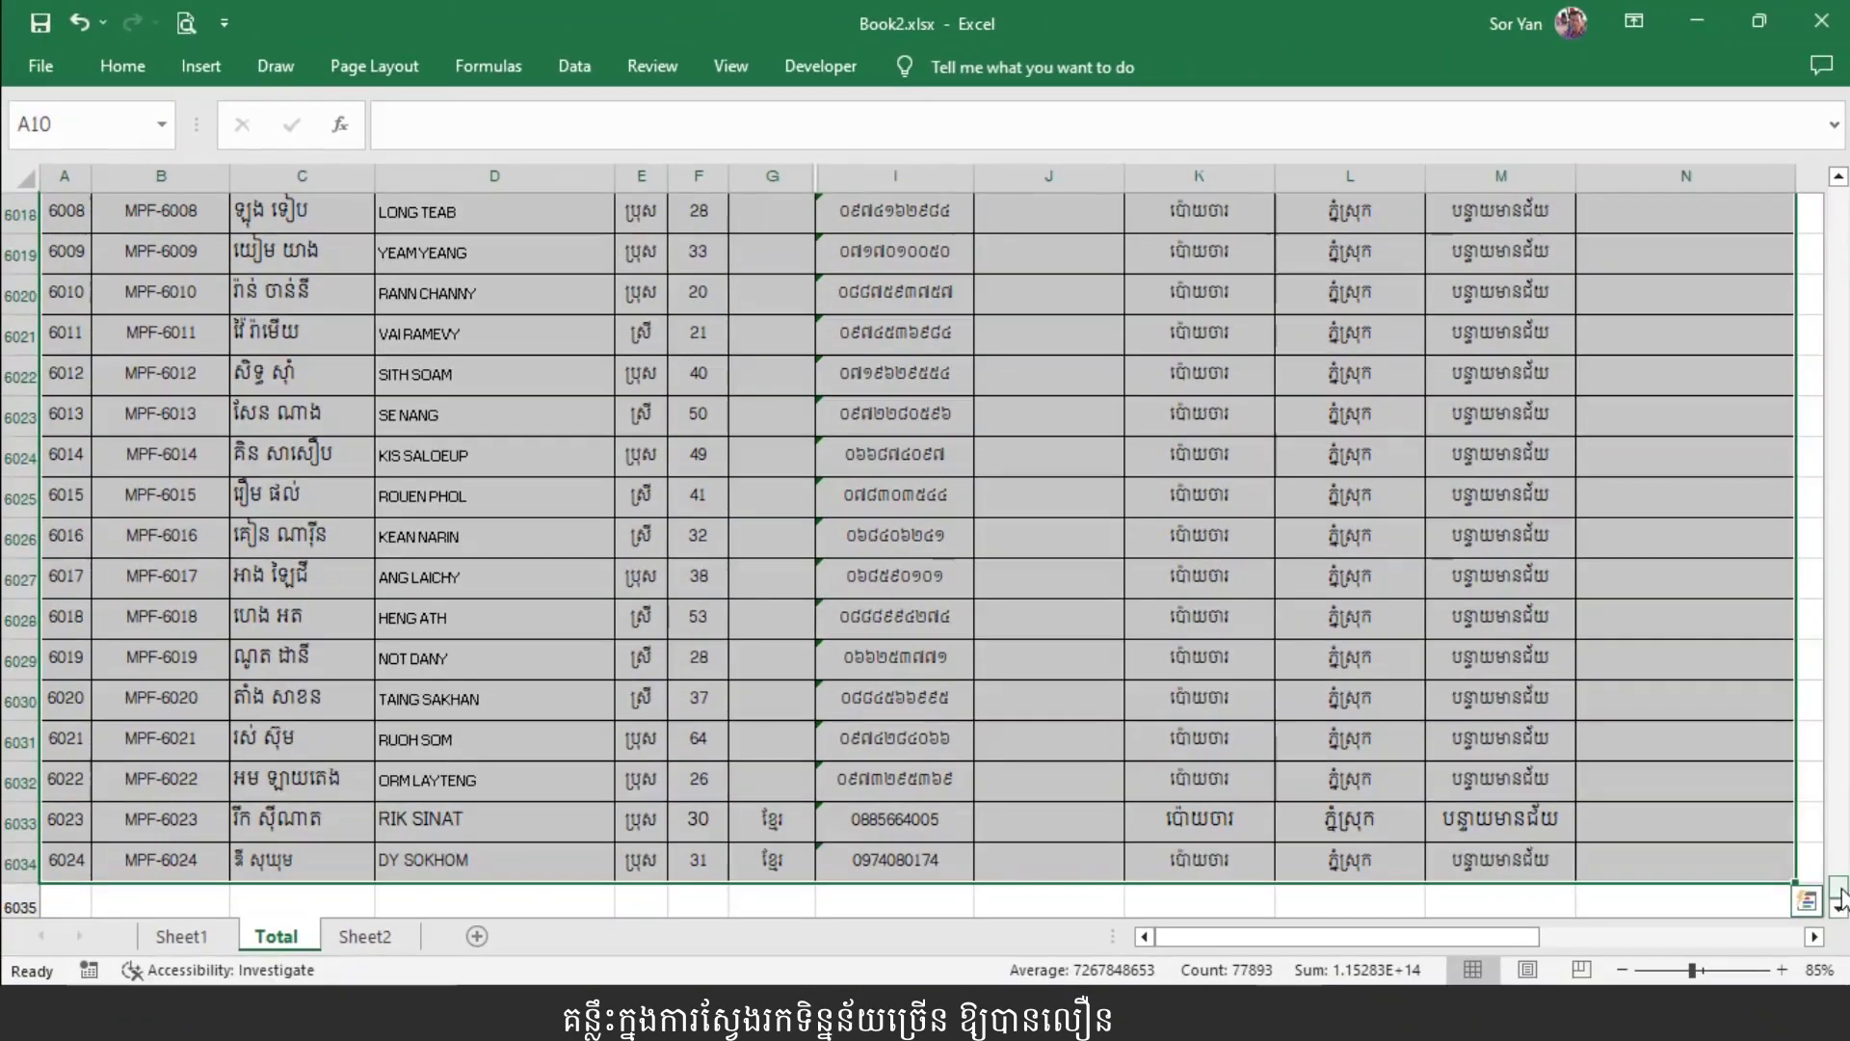
pyautogui.moveTo(1836, 880); pyautogui.dragTo(1826, 554)
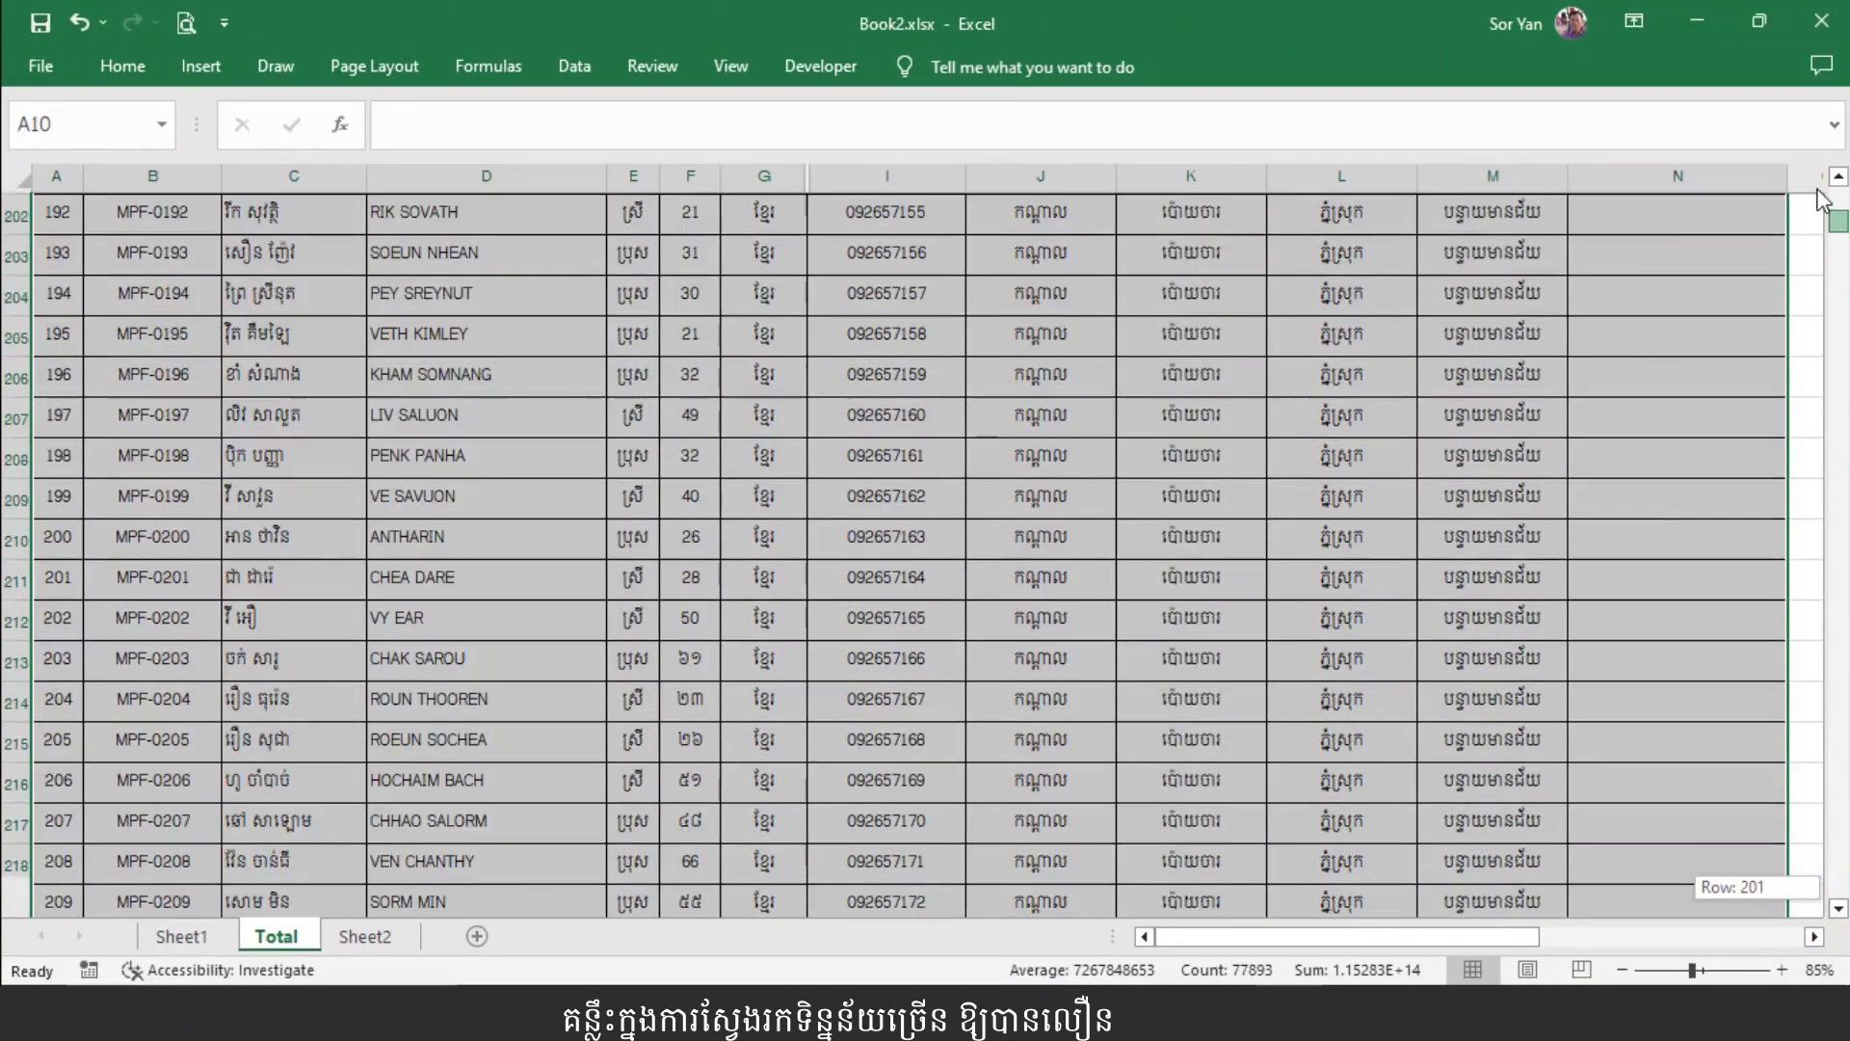
pyautogui.moveTo(1830, 559); pyautogui.dragTo(1723, 188)
pyautogui.click(261, 530)
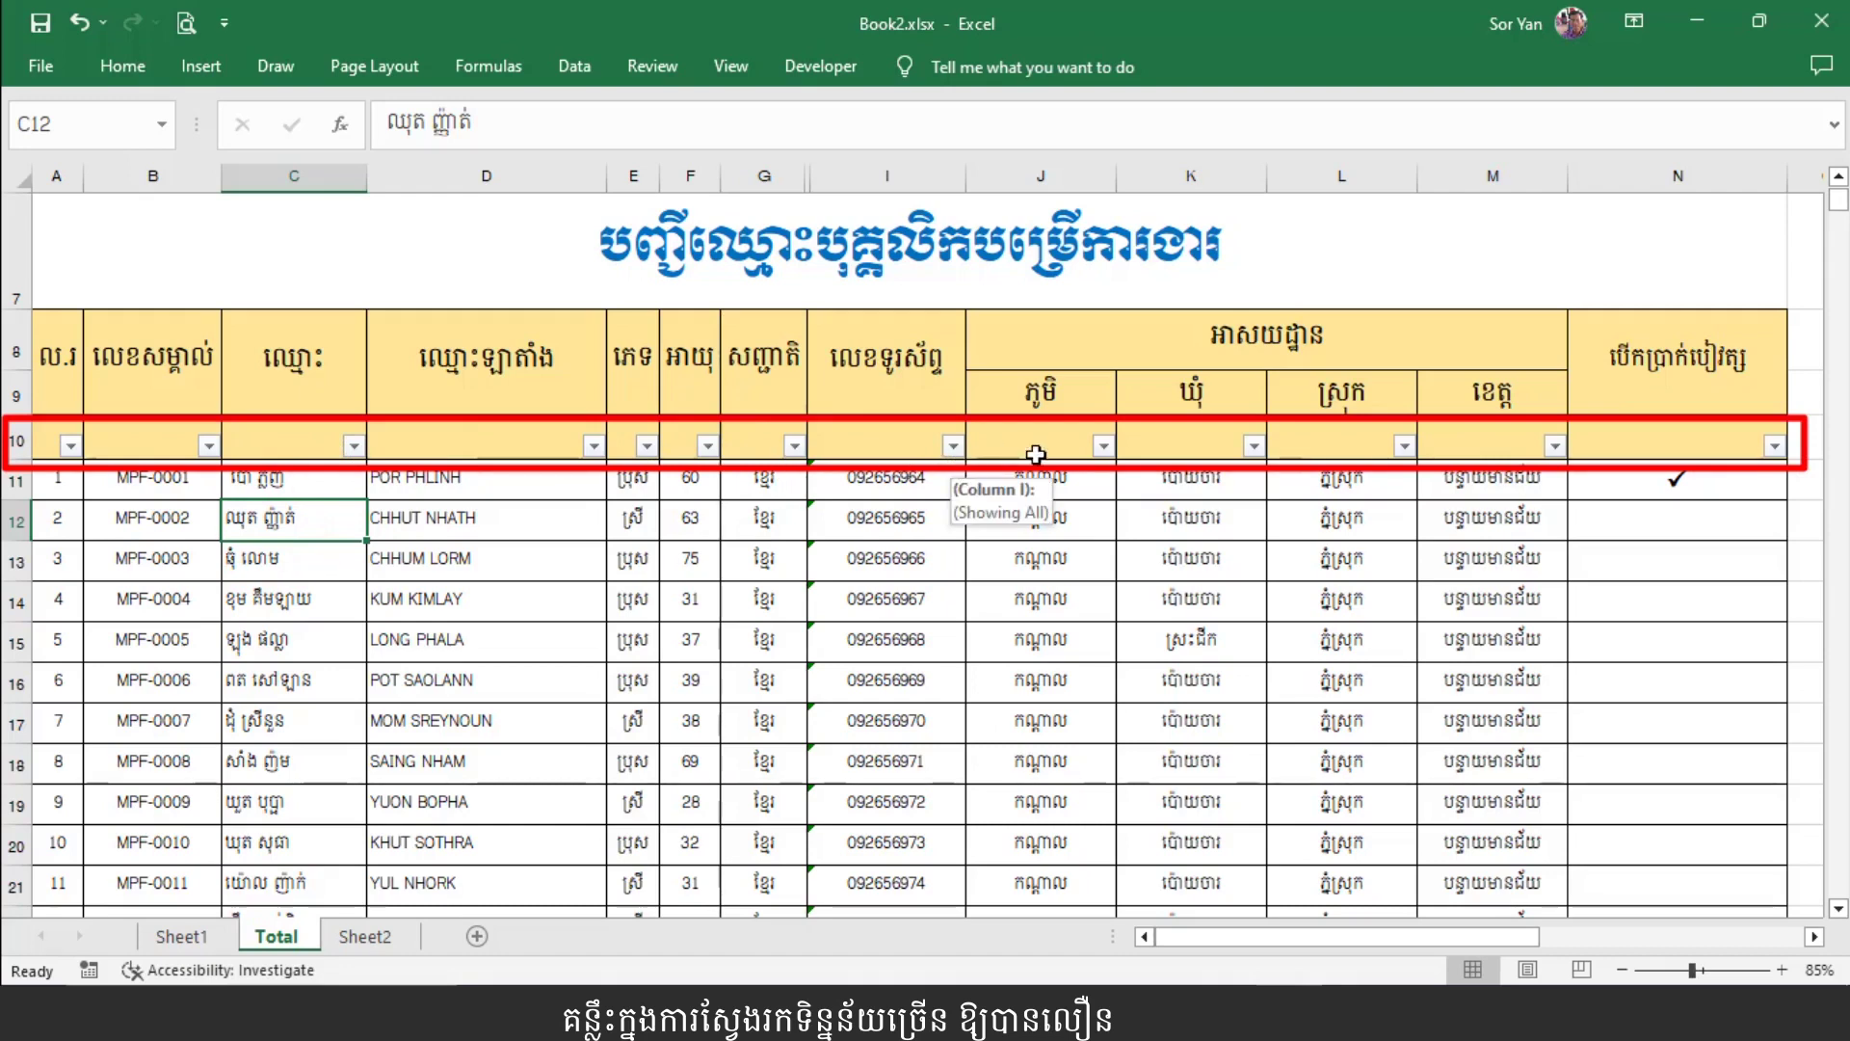
pyautogui.click(559, 625)
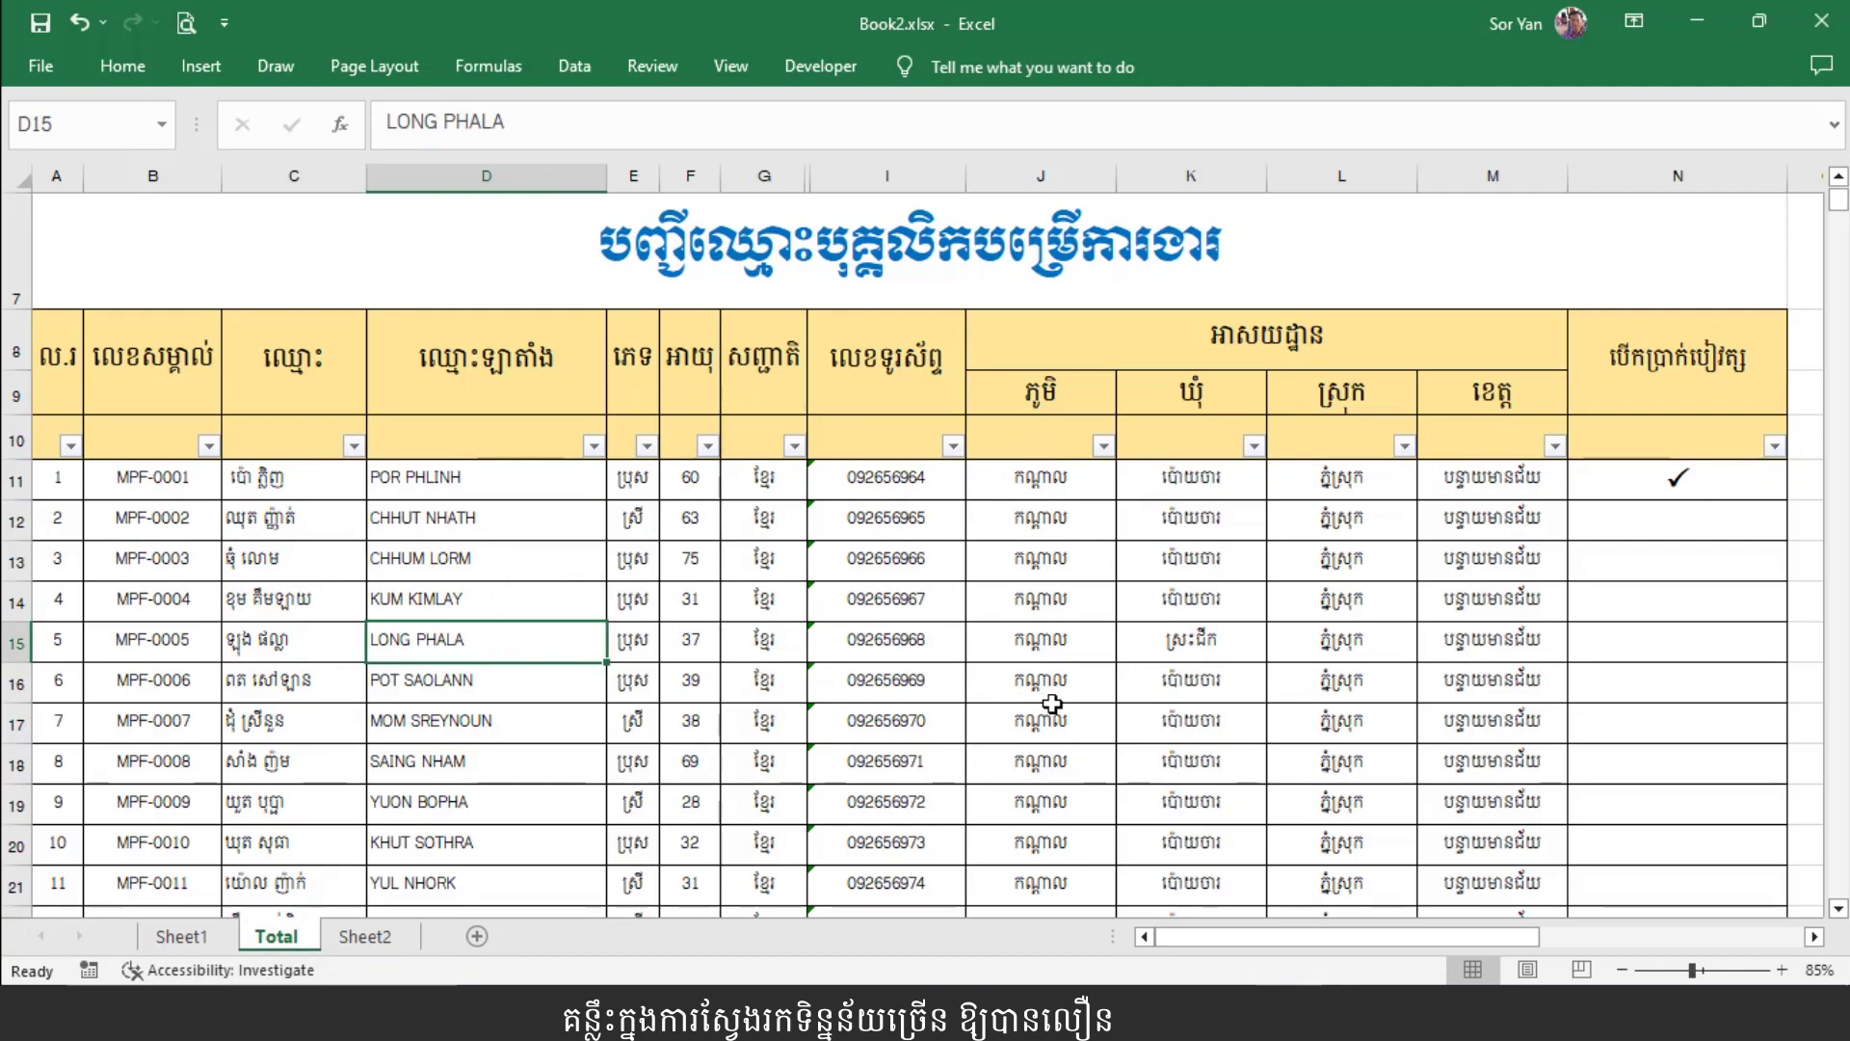
# Filter the Khmer name column C by searching for the employee's name, leaving one record.
pyautogui.scroll(-2, 1053, 704)
pyautogui.scroll(-1, 682, 669)
pyautogui.scroll(-5, 636, 641)
pyautogui.scroll(5, 701, 660)
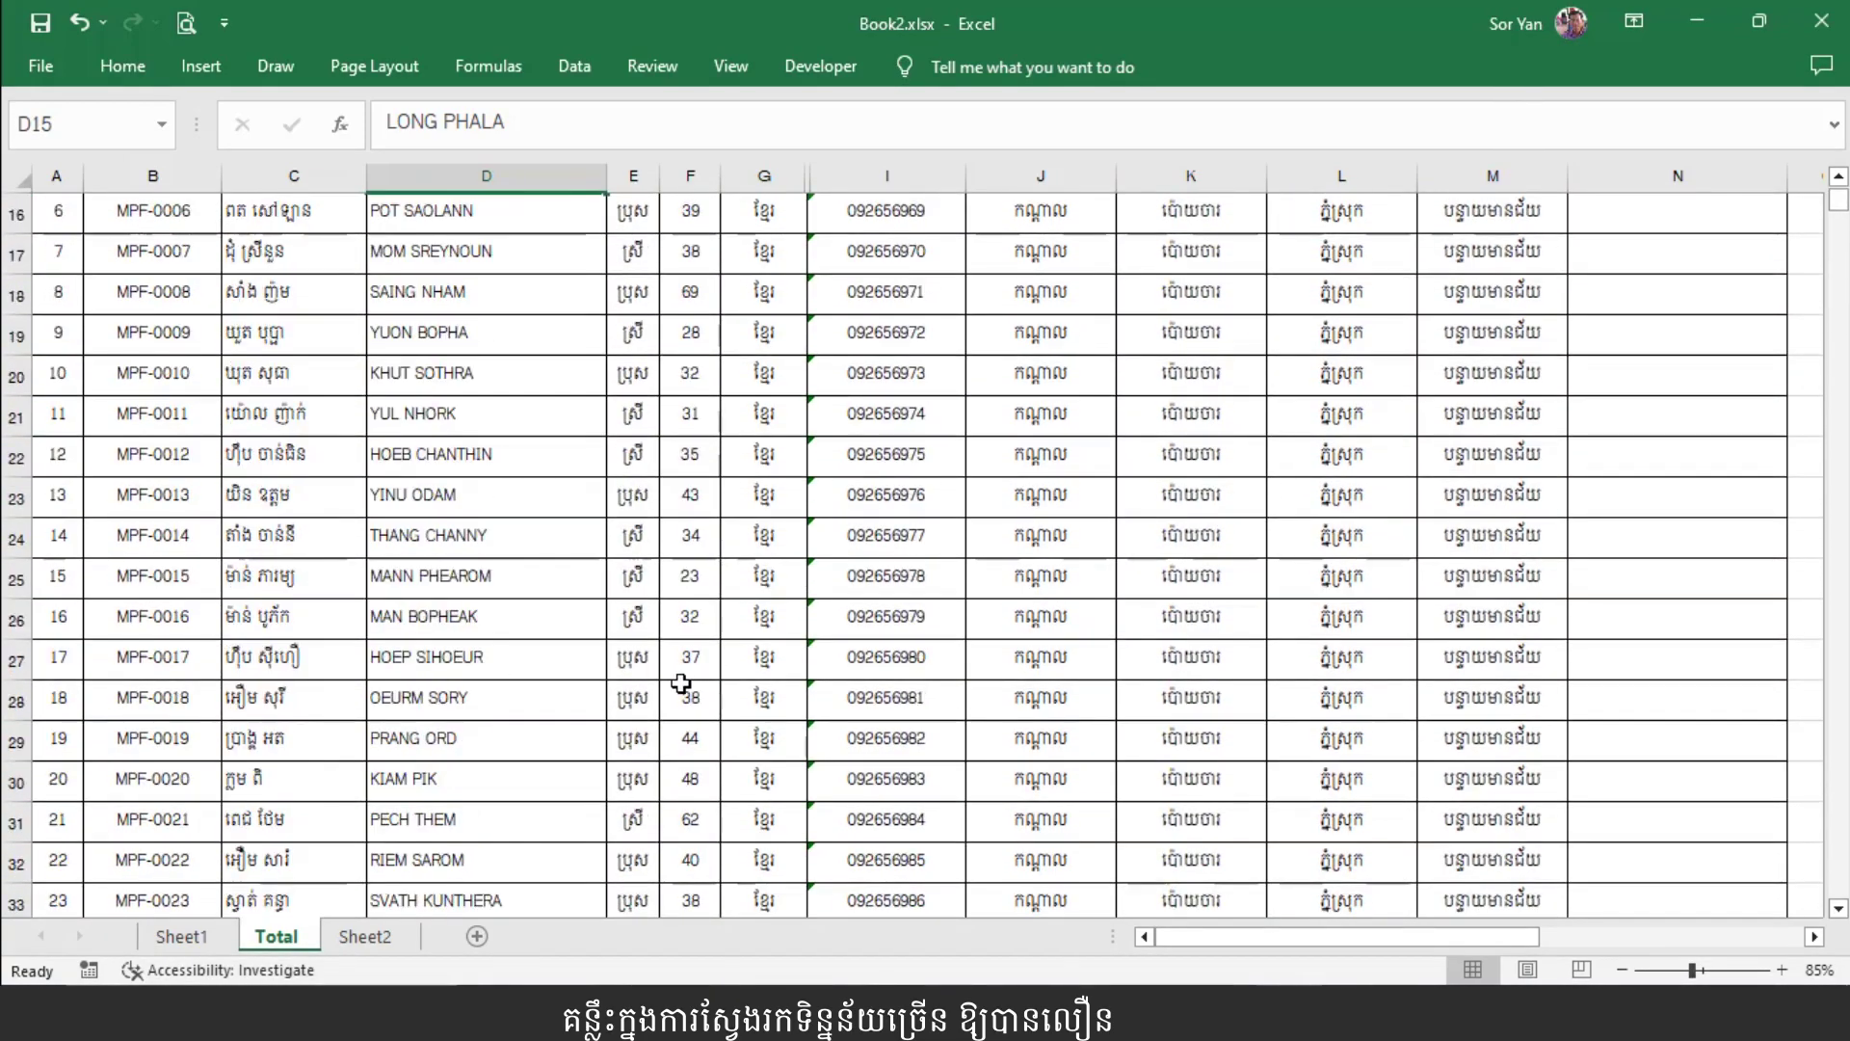
pyautogui.scroll(3, 681, 683)
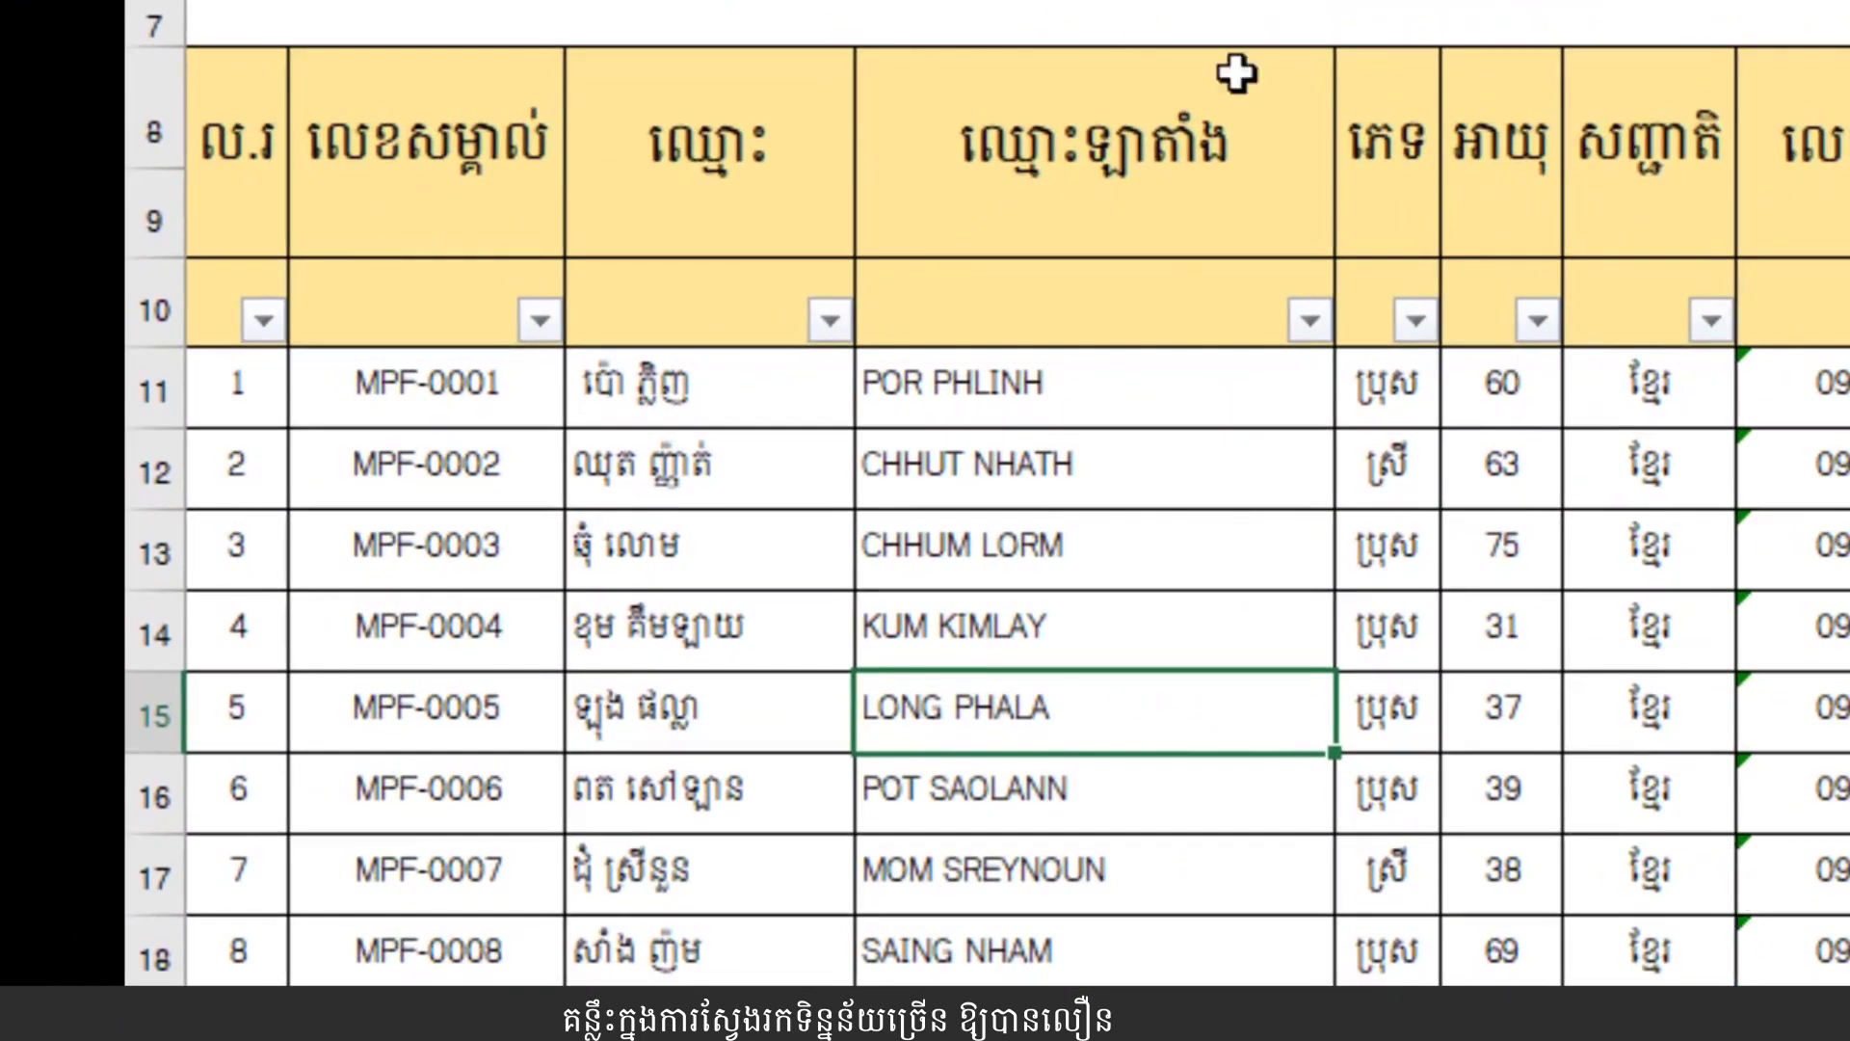
pyautogui.click(829, 321)
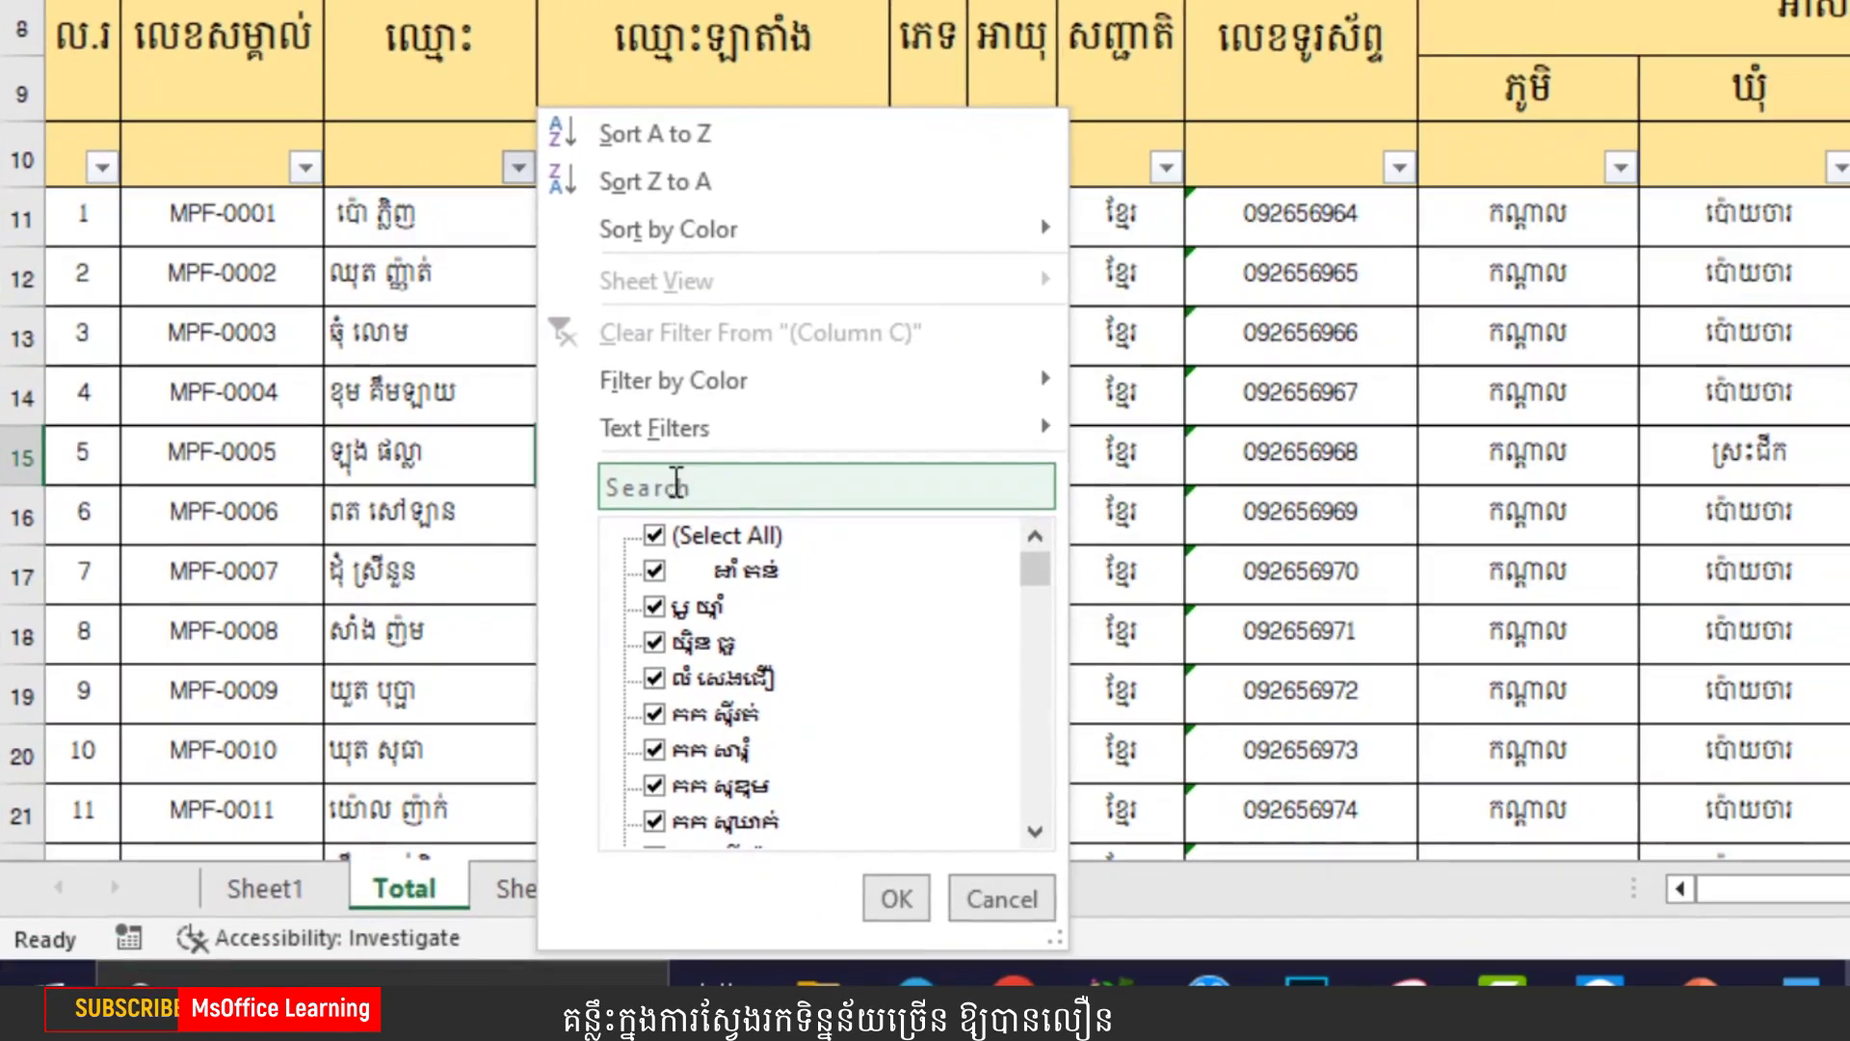
pyautogui.click(659, 484)
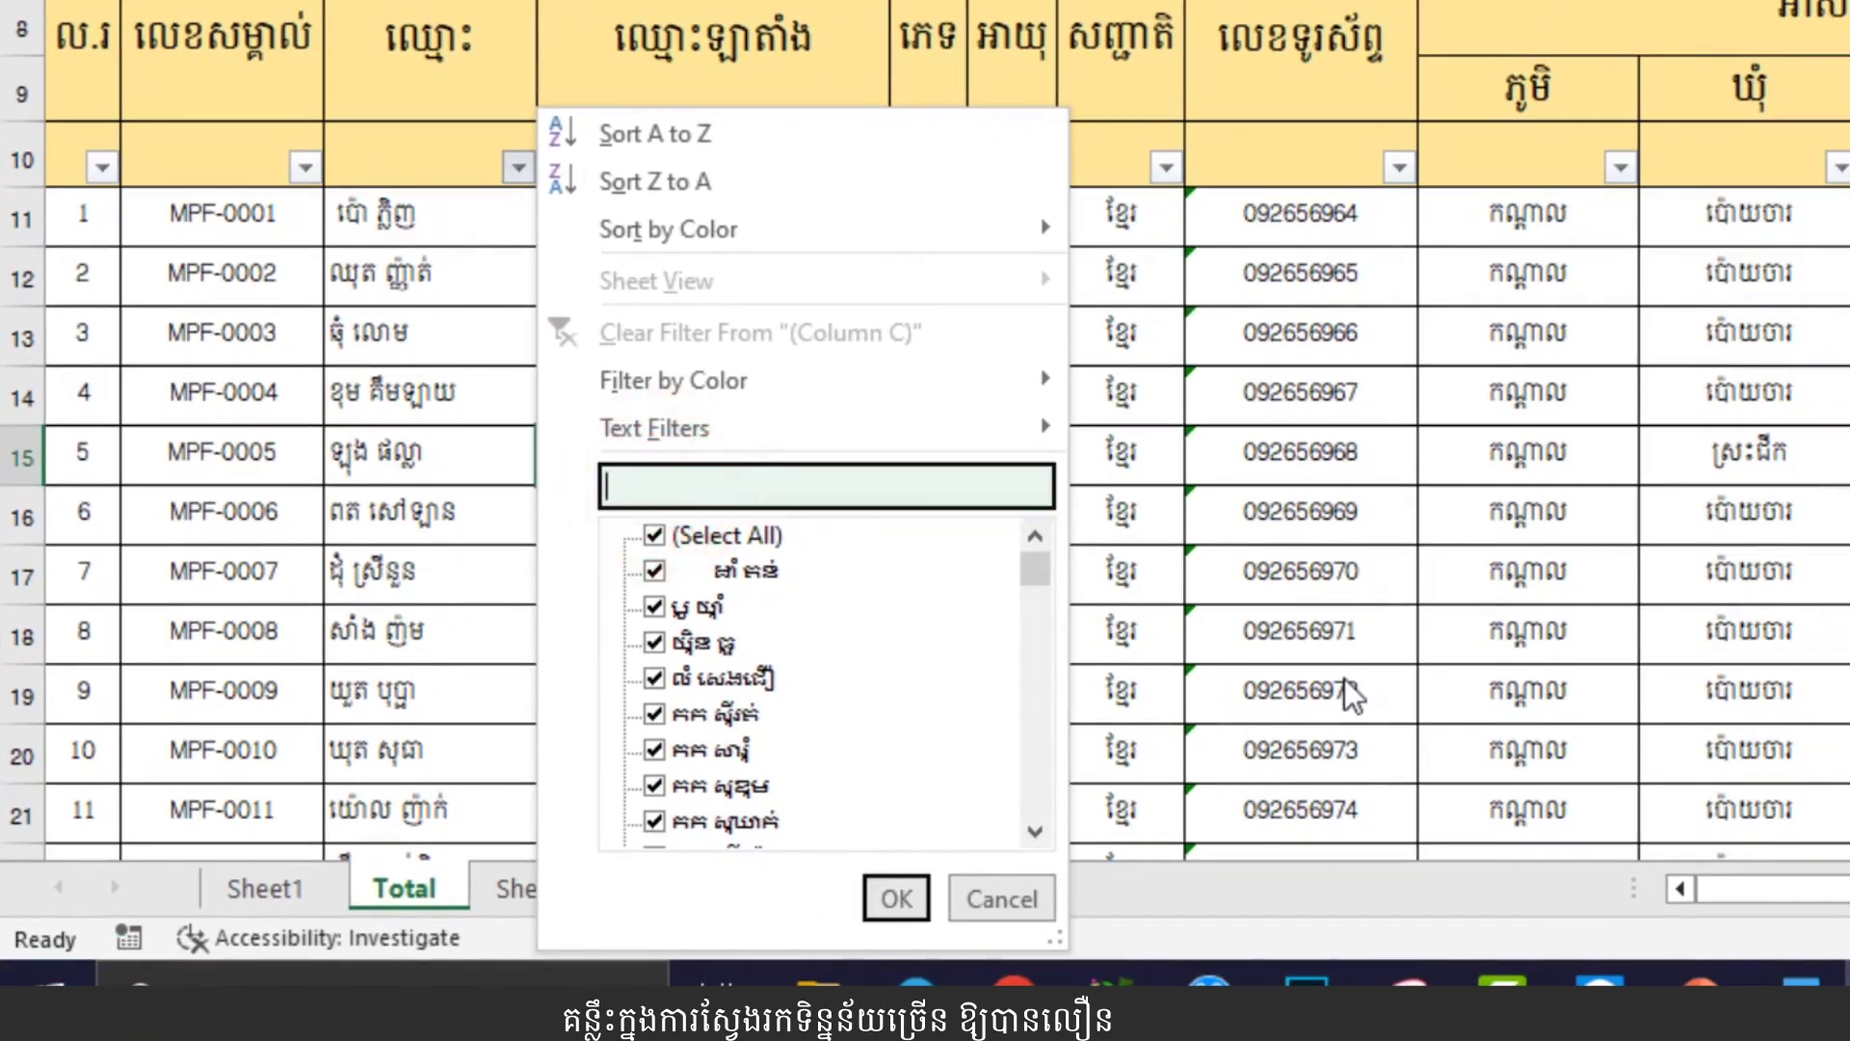
pyautogui.write('ឃុត ស')
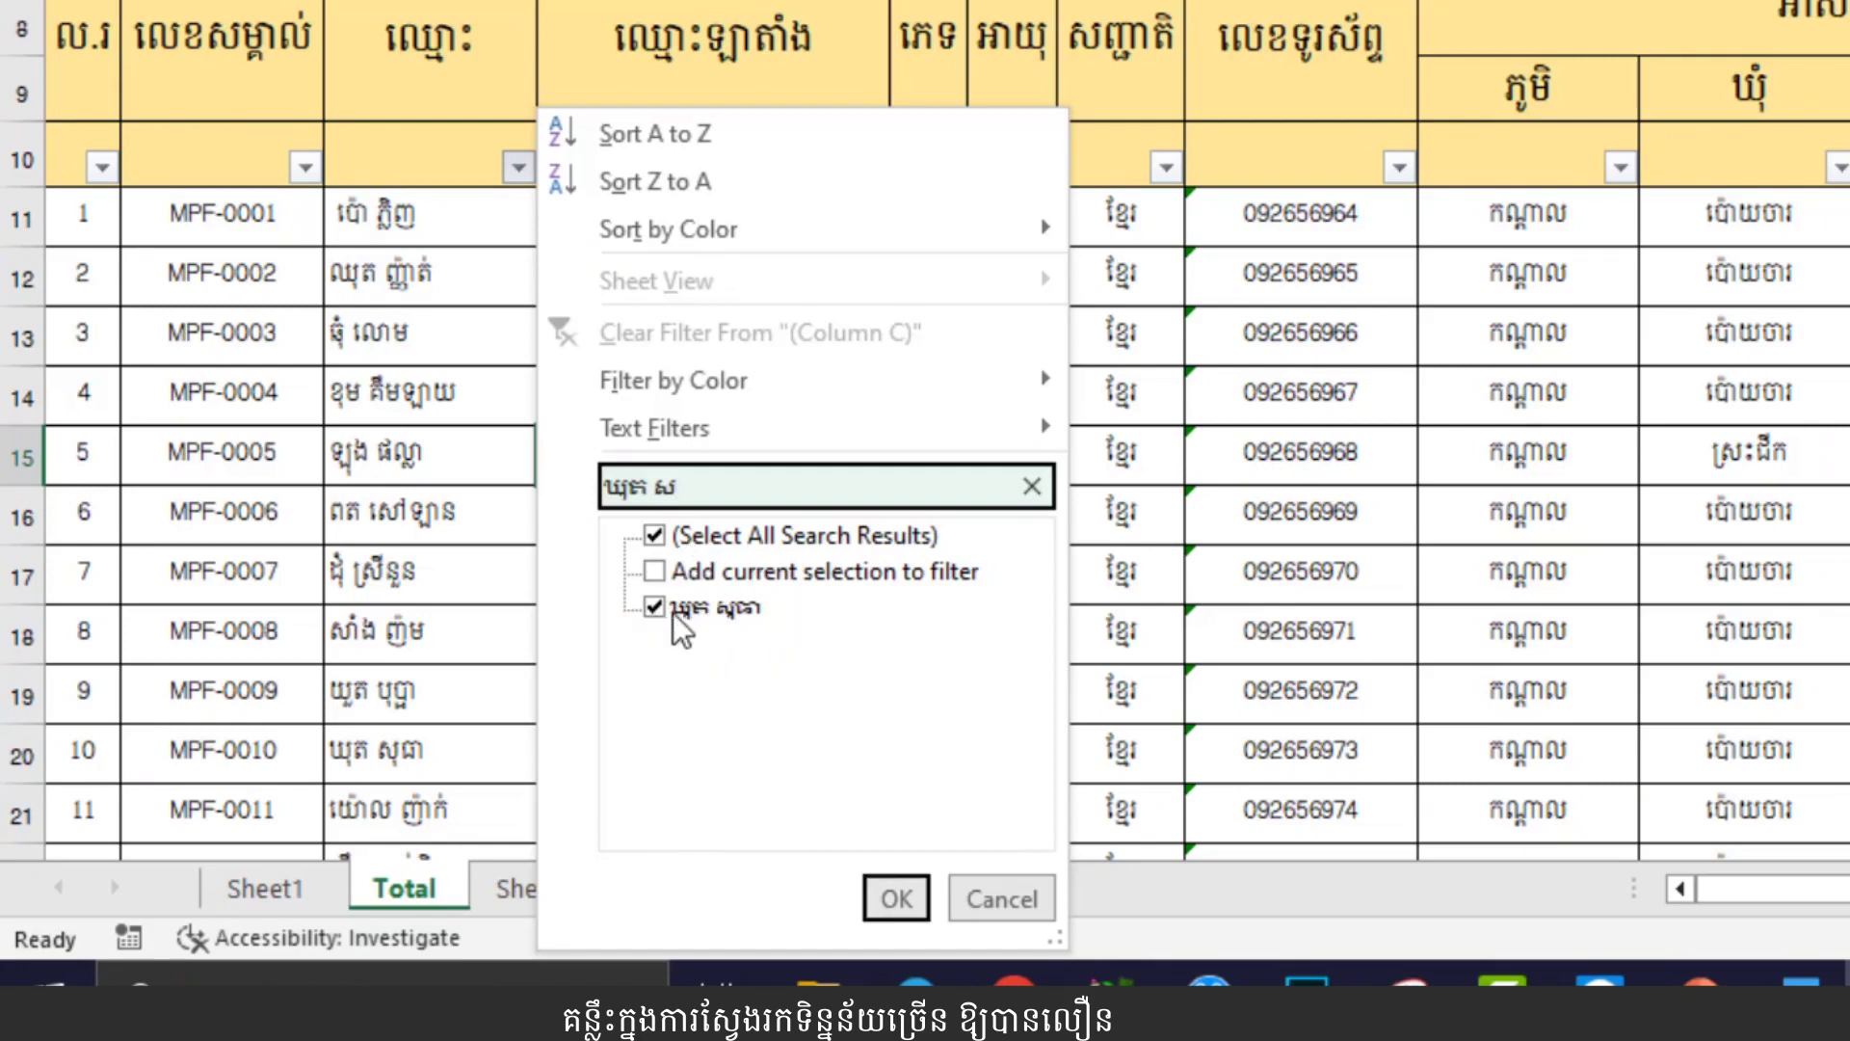
pyautogui.click(897, 900)
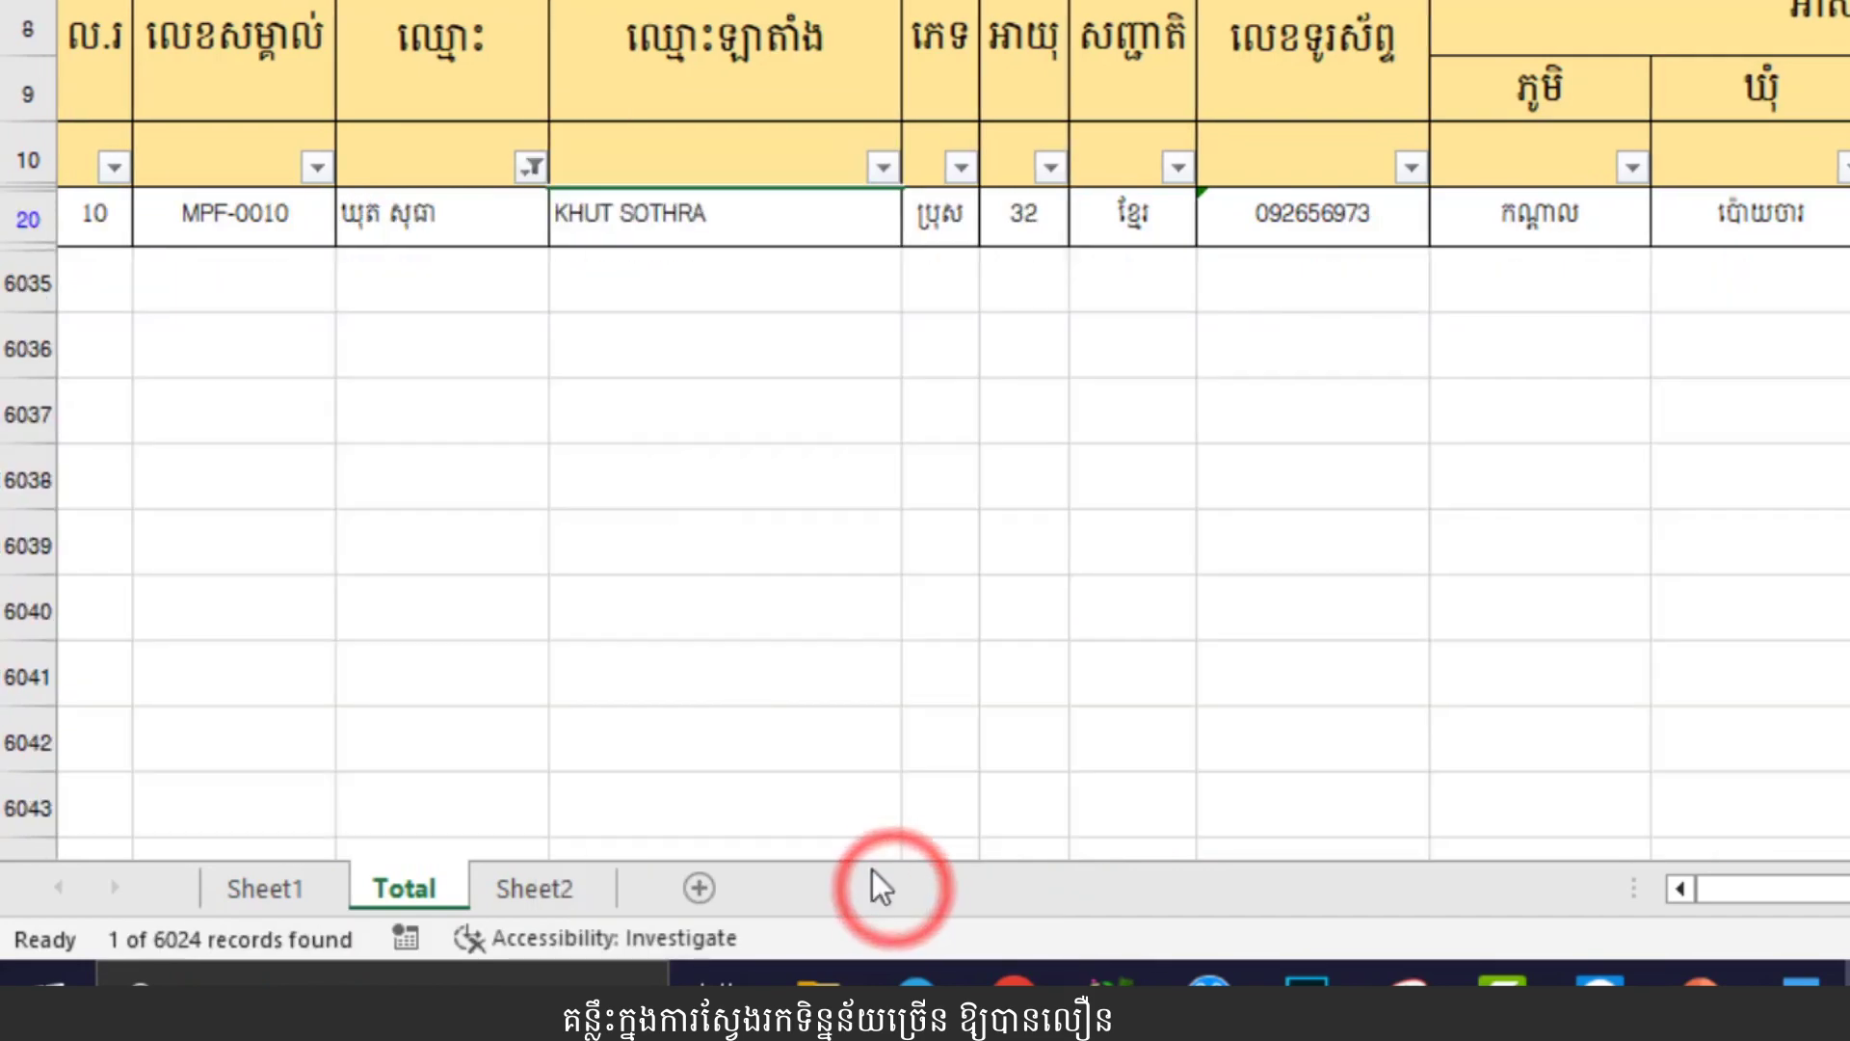
# Replace the phone number in I20 with the employee's new number in Khmer digits.
pyautogui.click(391, 226)
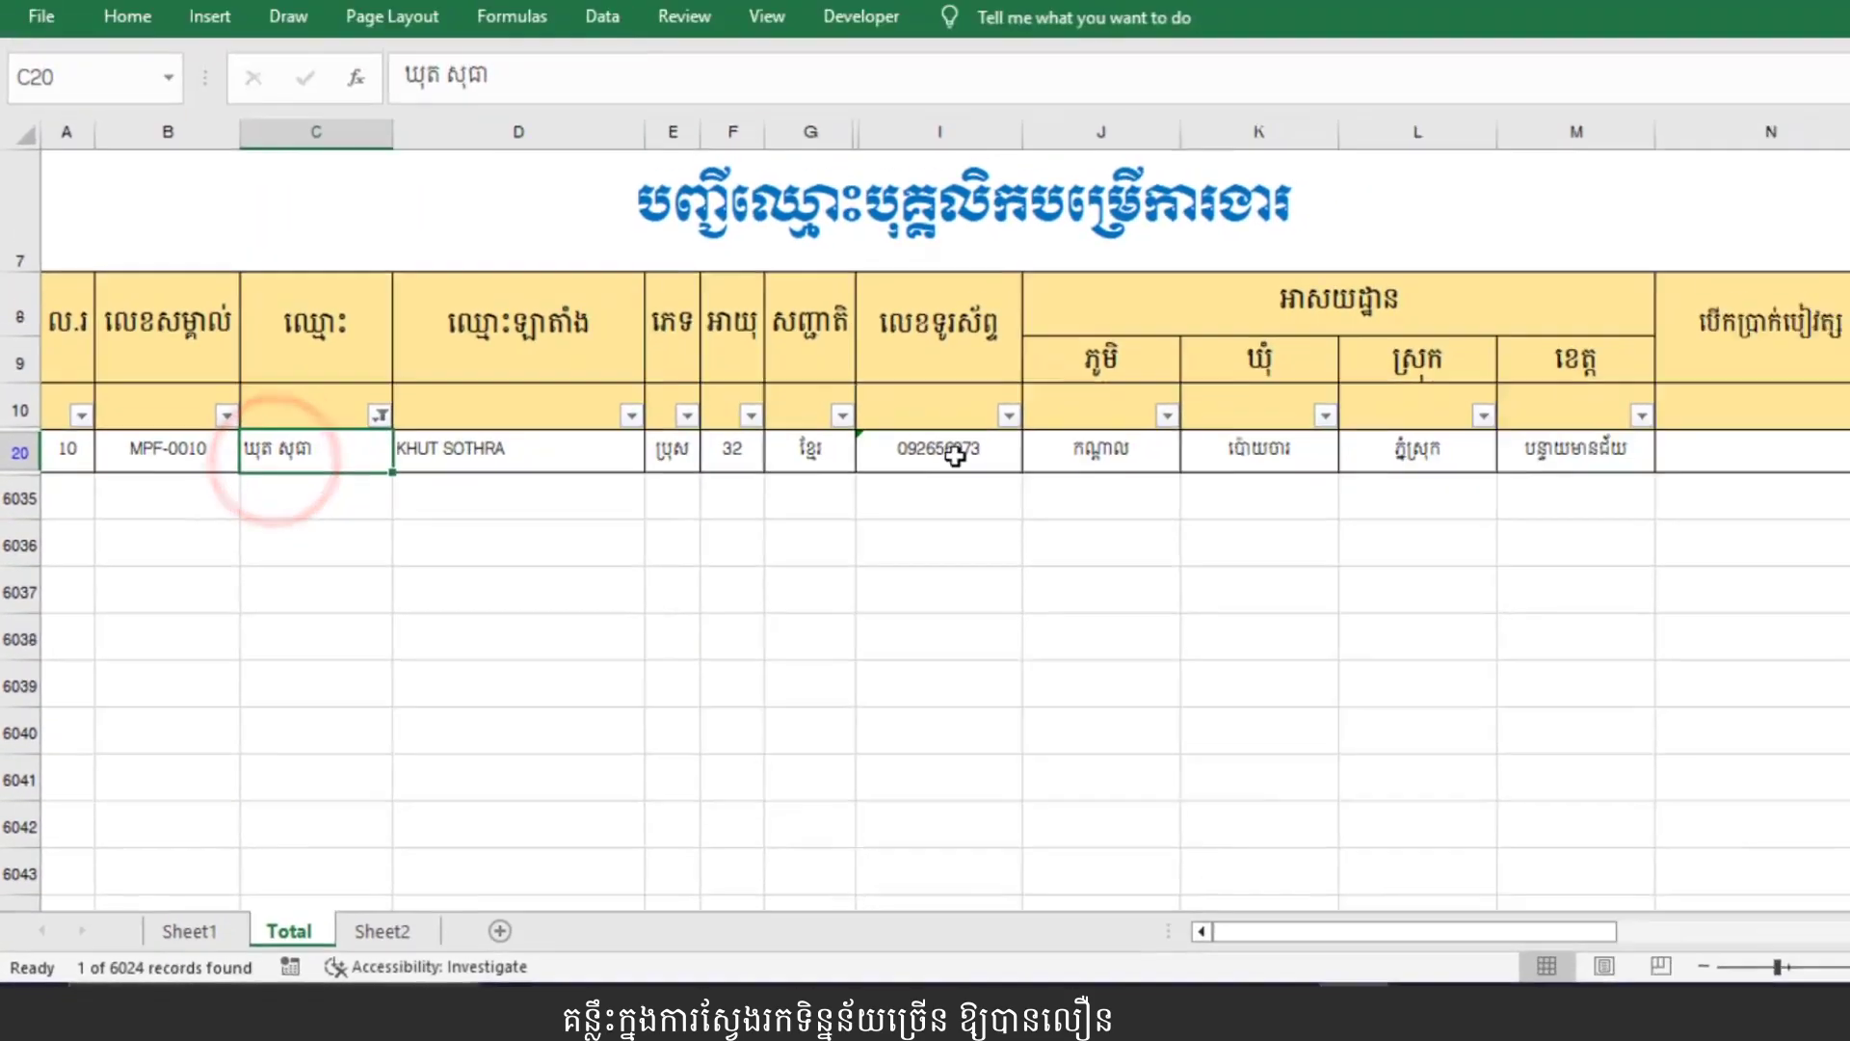
pyautogui.click(954, 456)
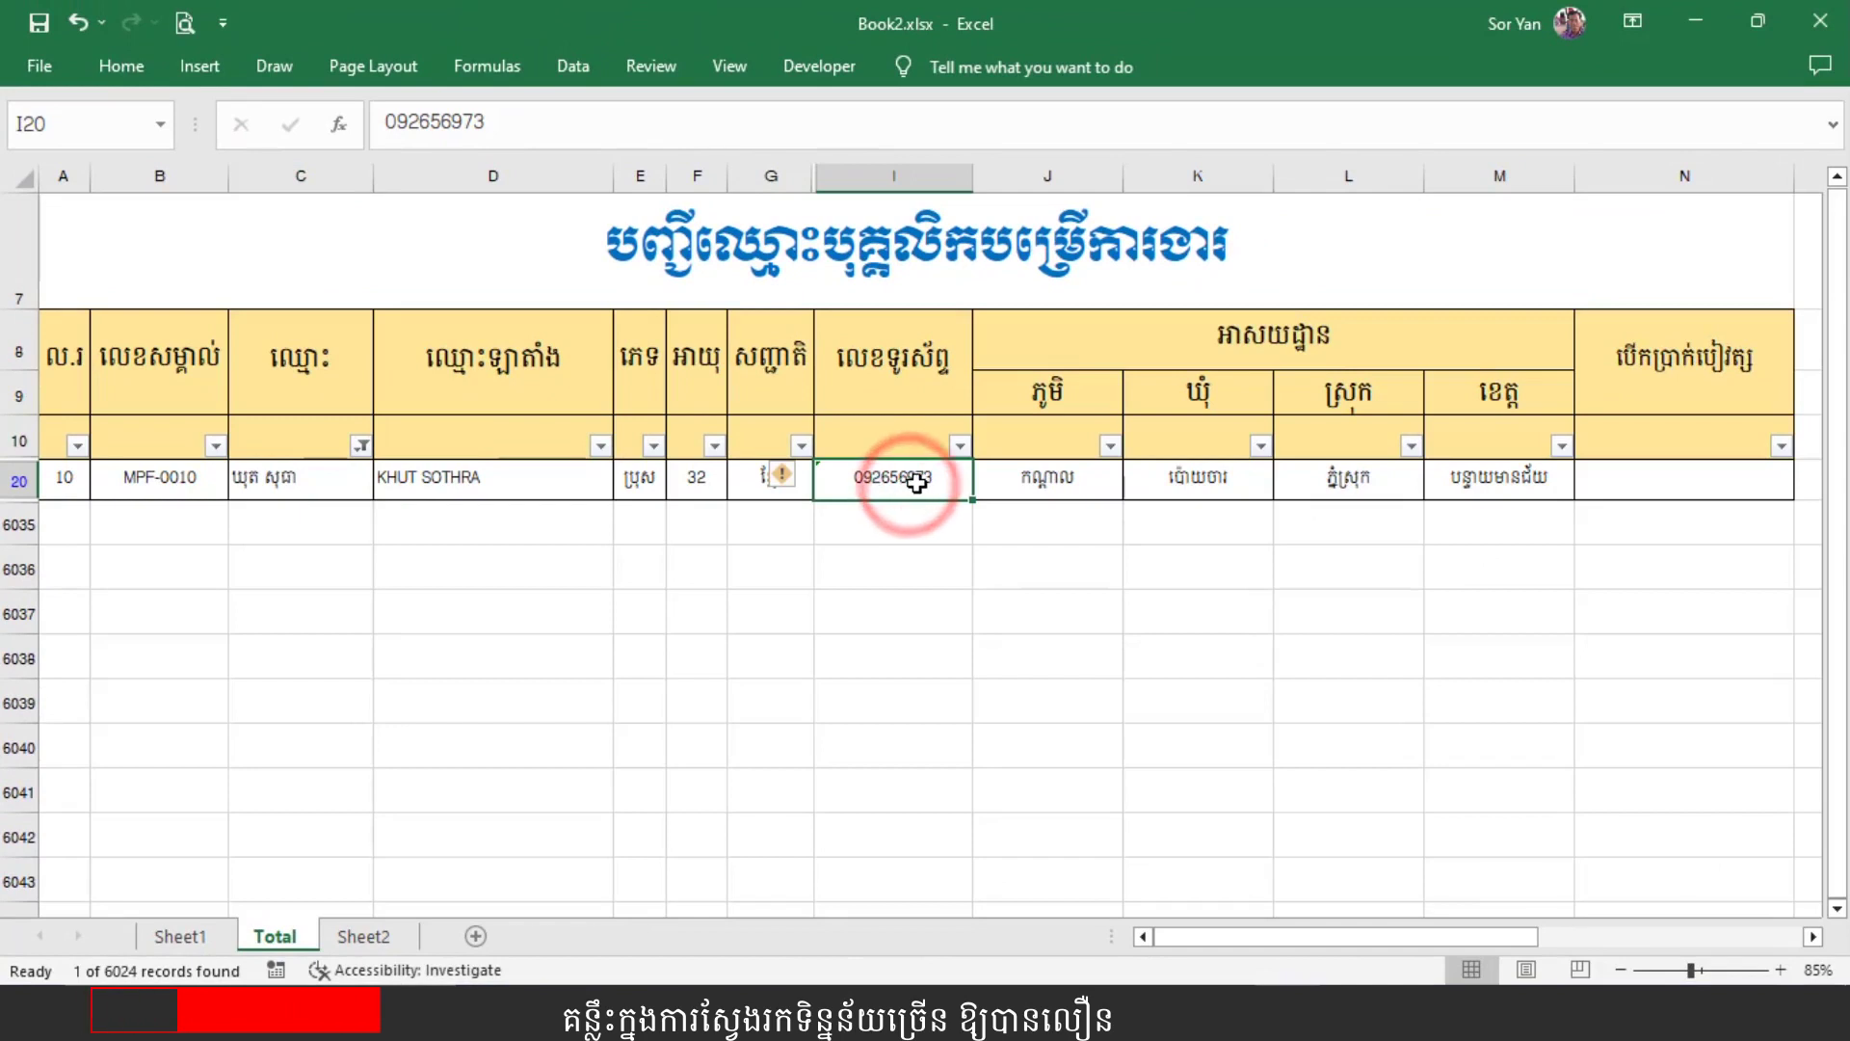
pyautogui.write('៥៦៤៥៦៣៤')
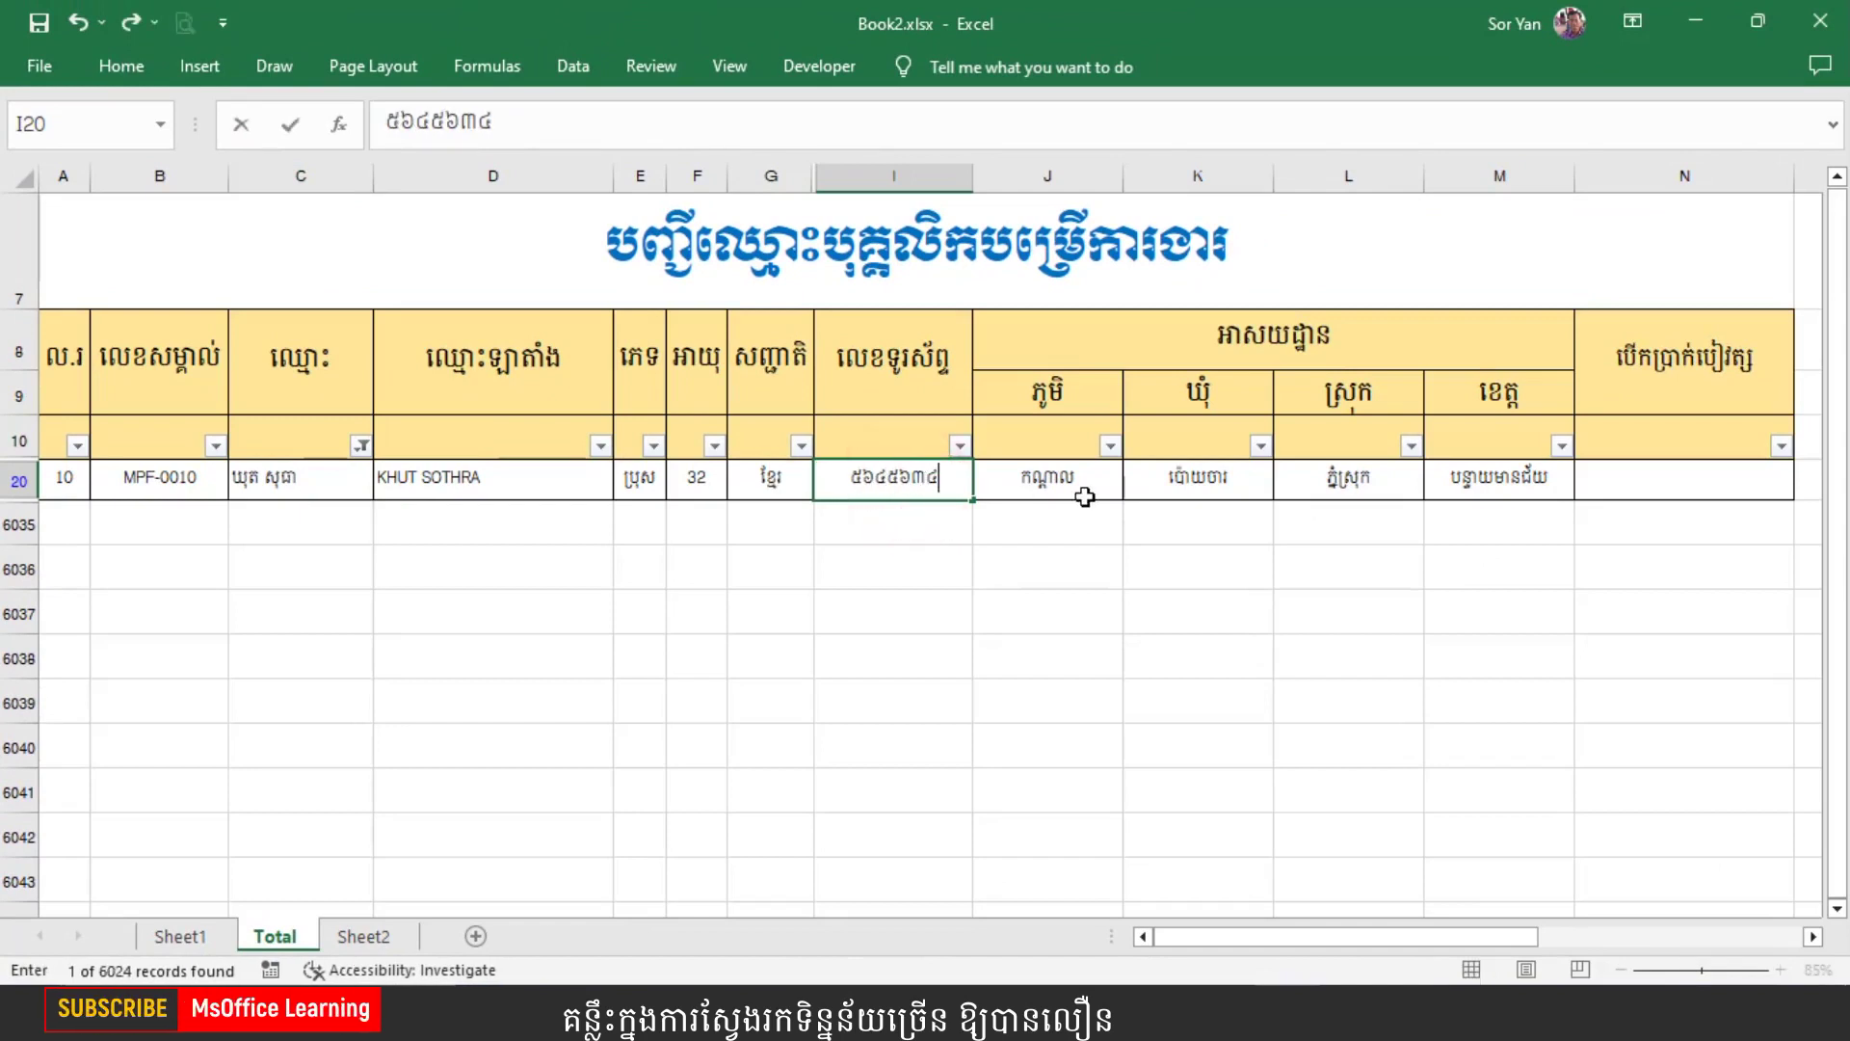
# Choose the check mark from N20's dropdown list.
pyautogui.click(1655, 471)
pyautogui.click(1805, 486)
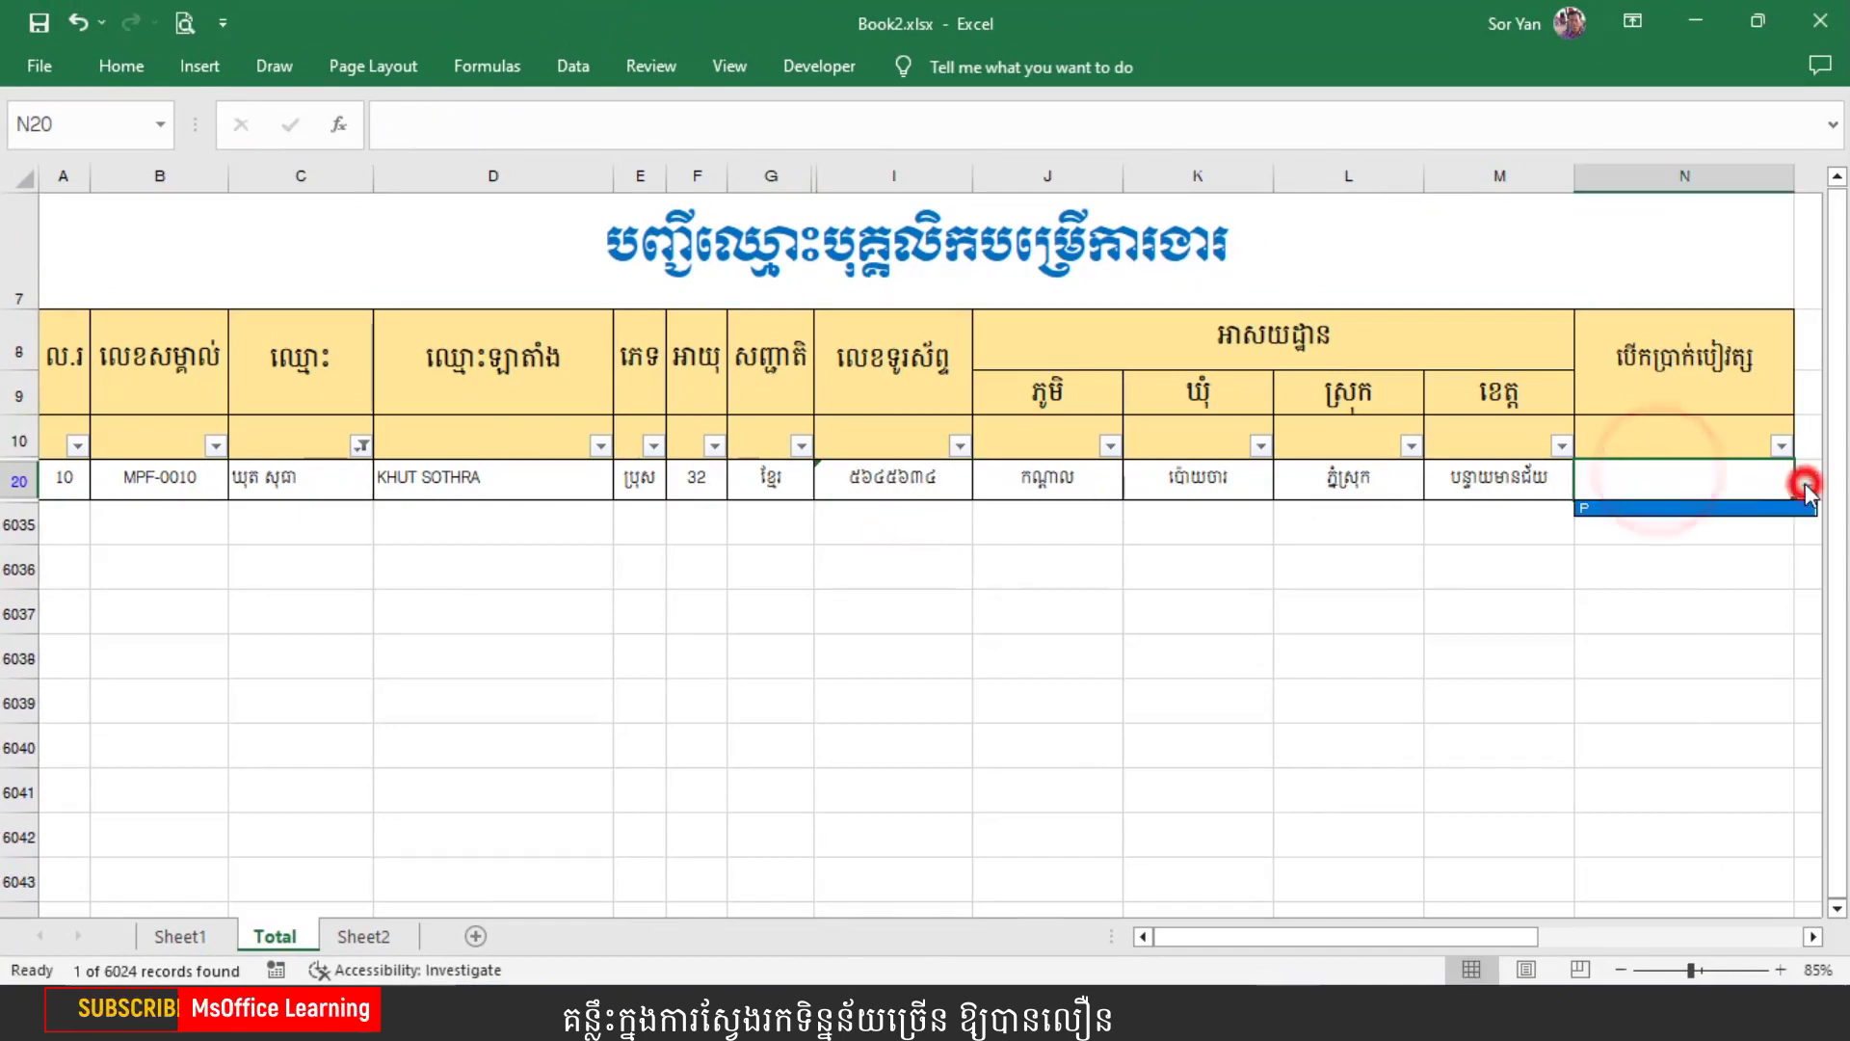
pyautogui.click(1643, 509)
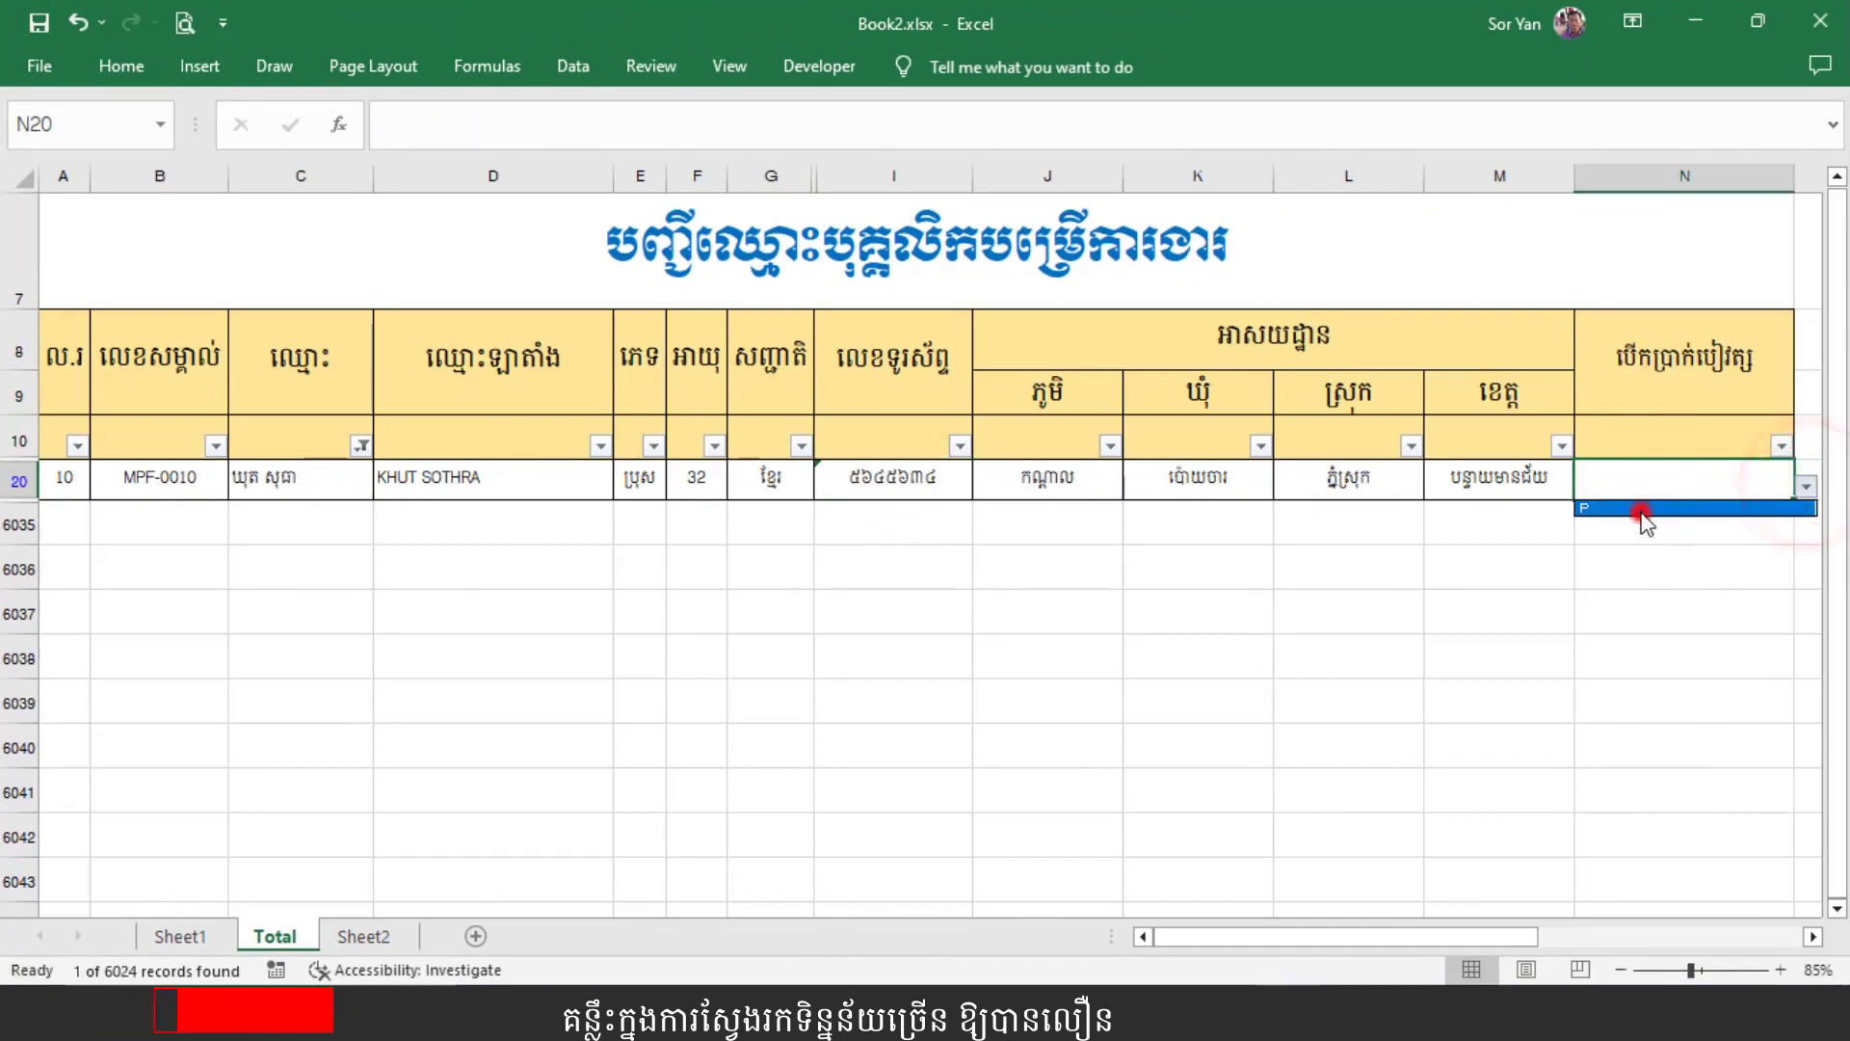
pyautogui.click(1326, 481)
pyautogui.click(1105, 499)
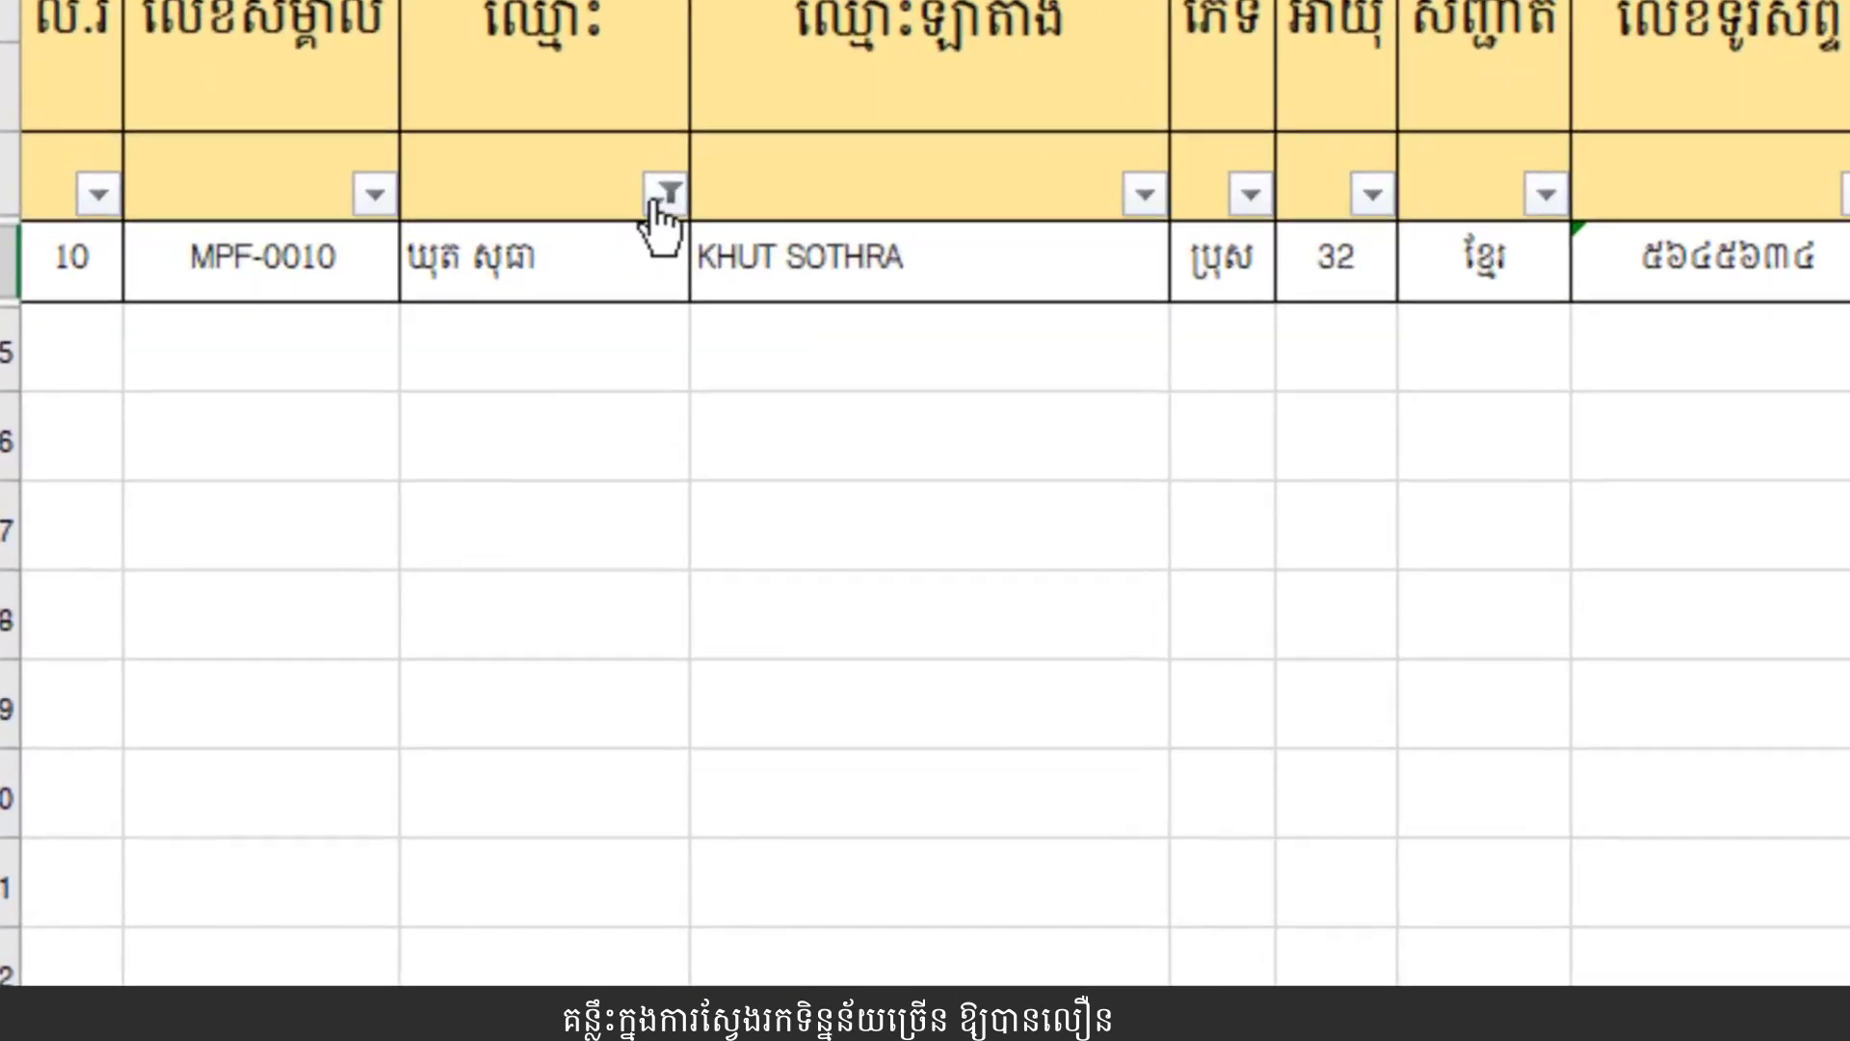
# Remove the filter on the name column C so every employee shows again.
pyautogui.click(360, 445)
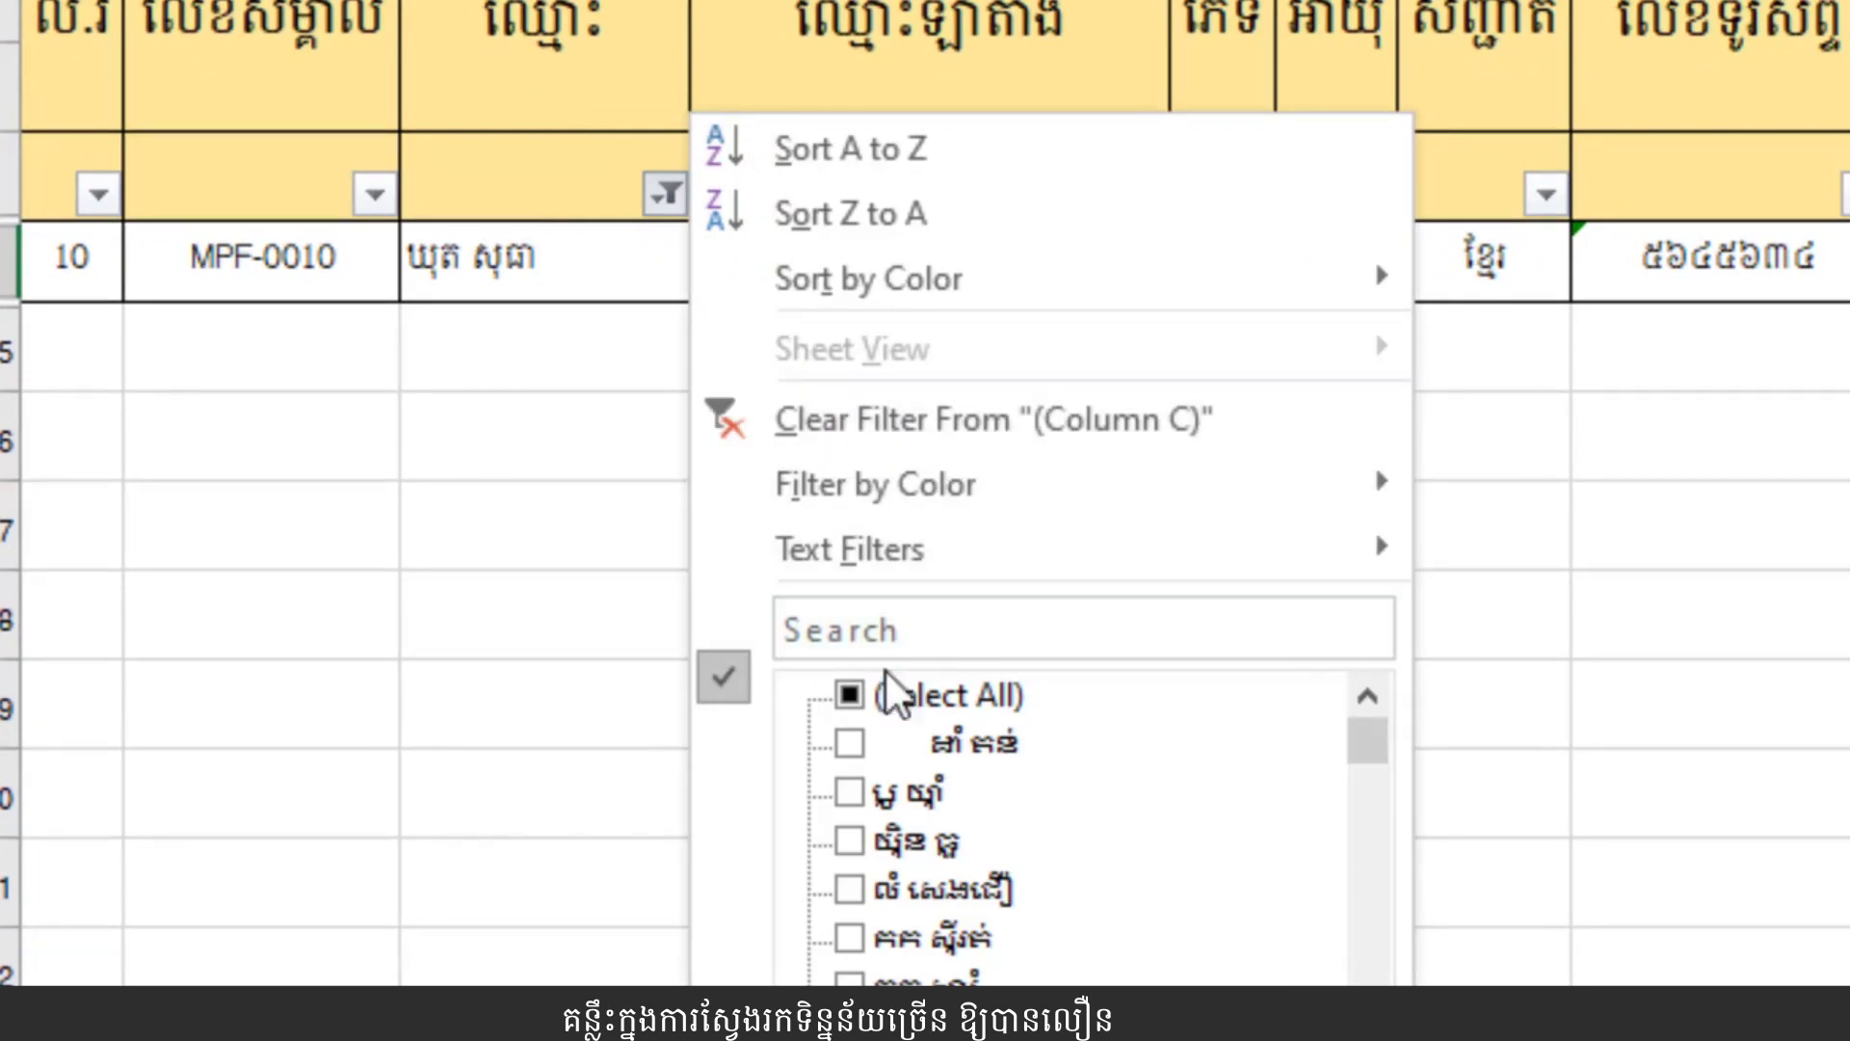
pyautogui.click(876, 435)
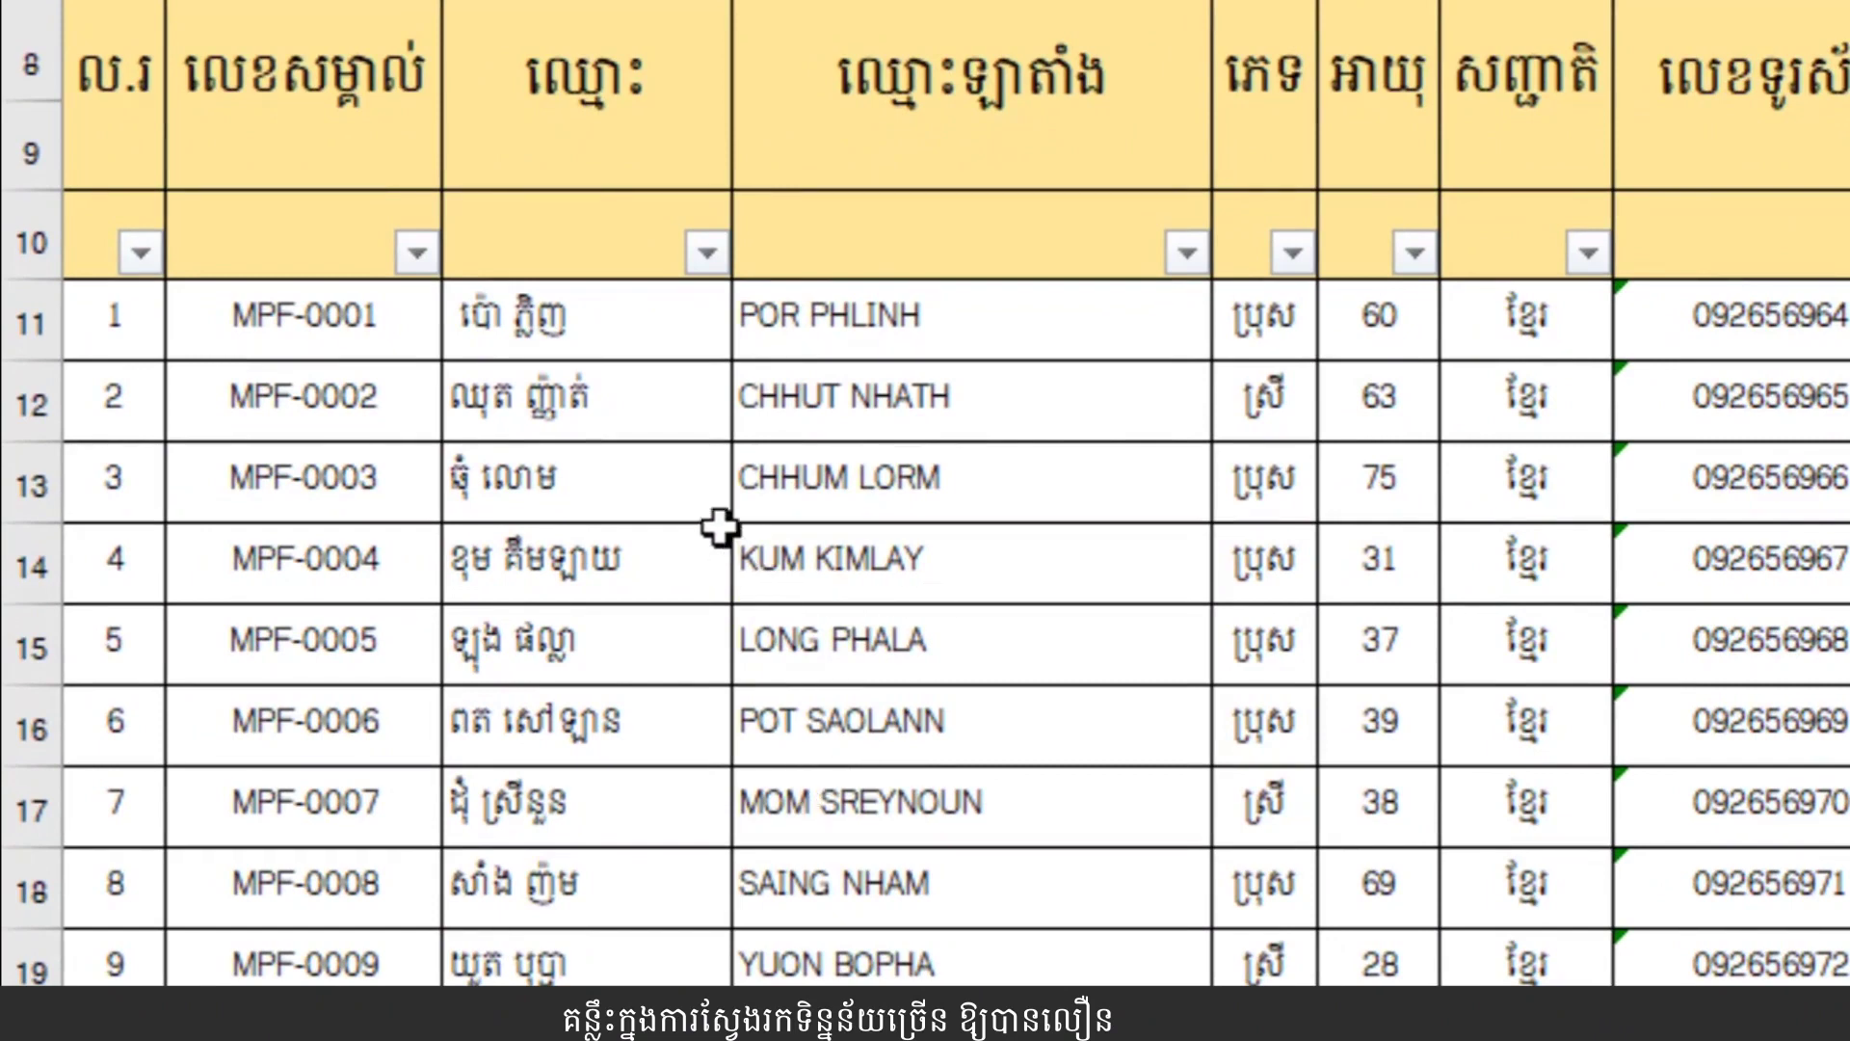
# Filter the ID column by searching 500 and keeping only MPF-0500, then select N510.
pyautogui.click(417, 252)
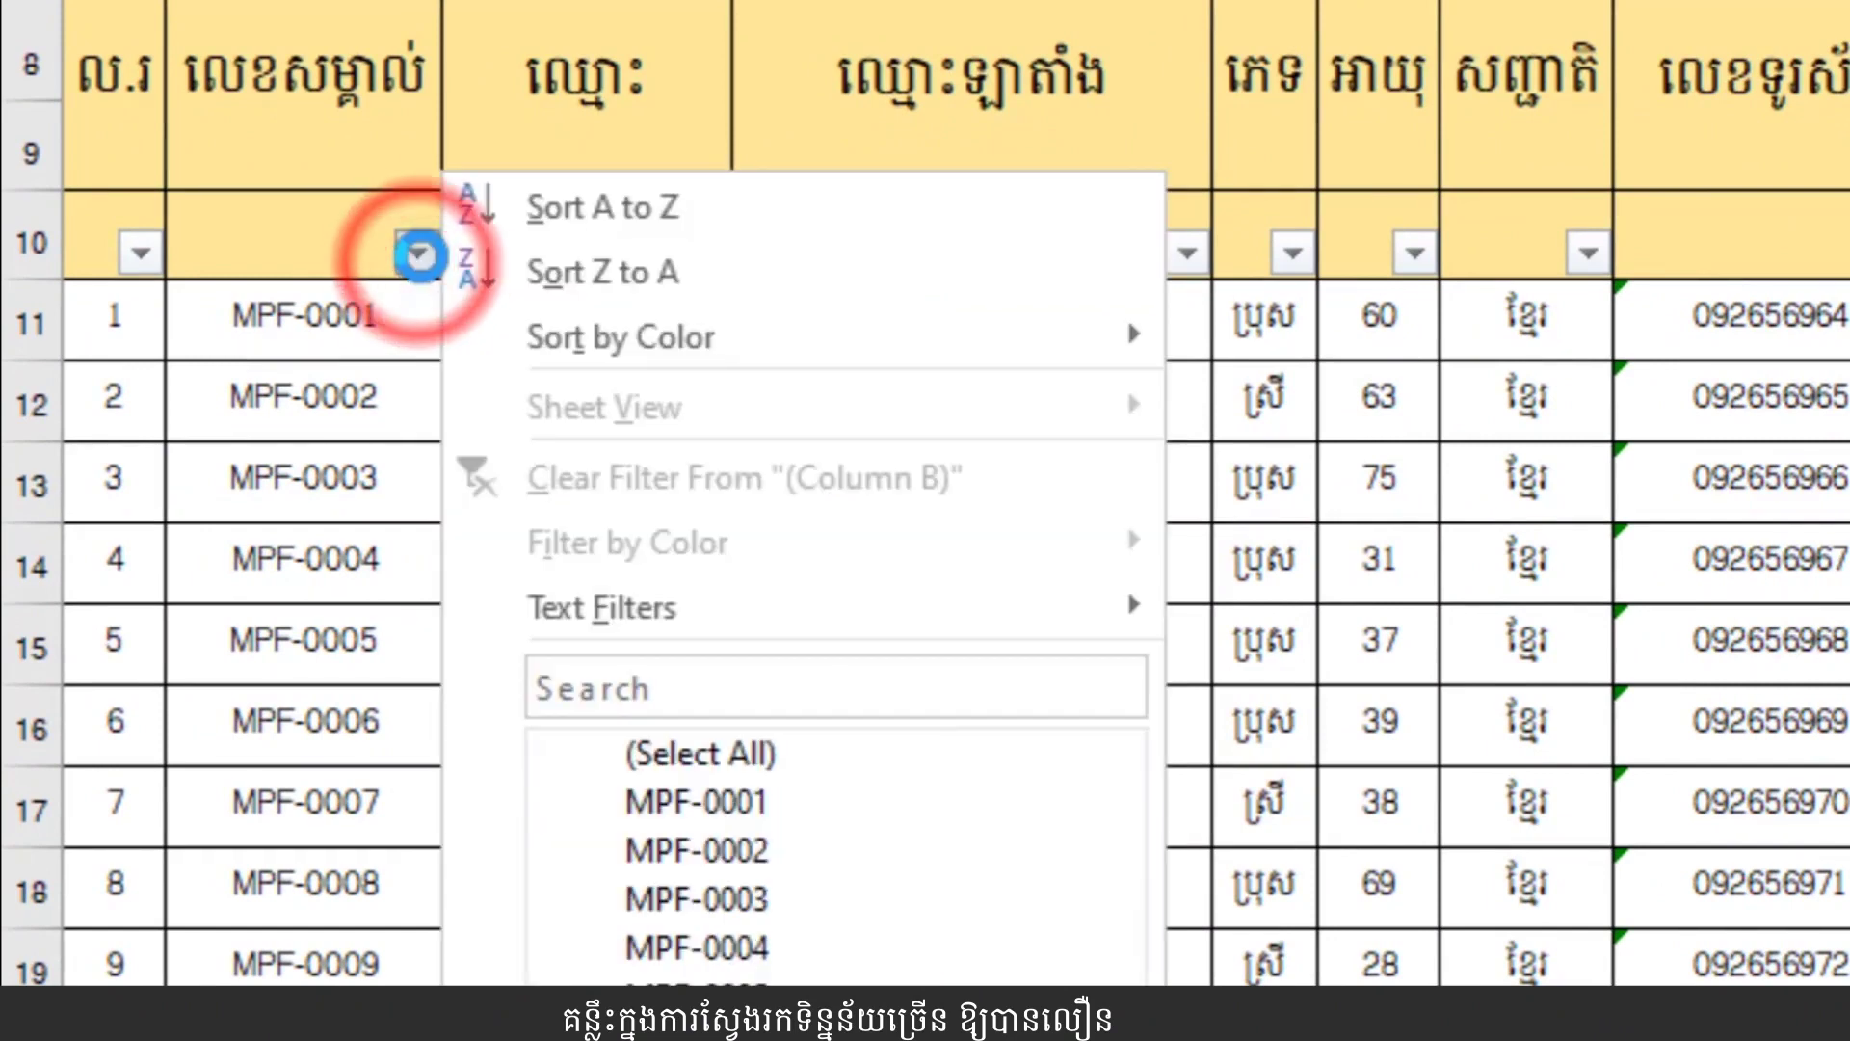
pyautogui.click(638, 684)
pyautogui.write('៥')
pyautogui.press('BackSpace')
pyautogui.press('BackSpace')
pyautogui.press('BackSpace')
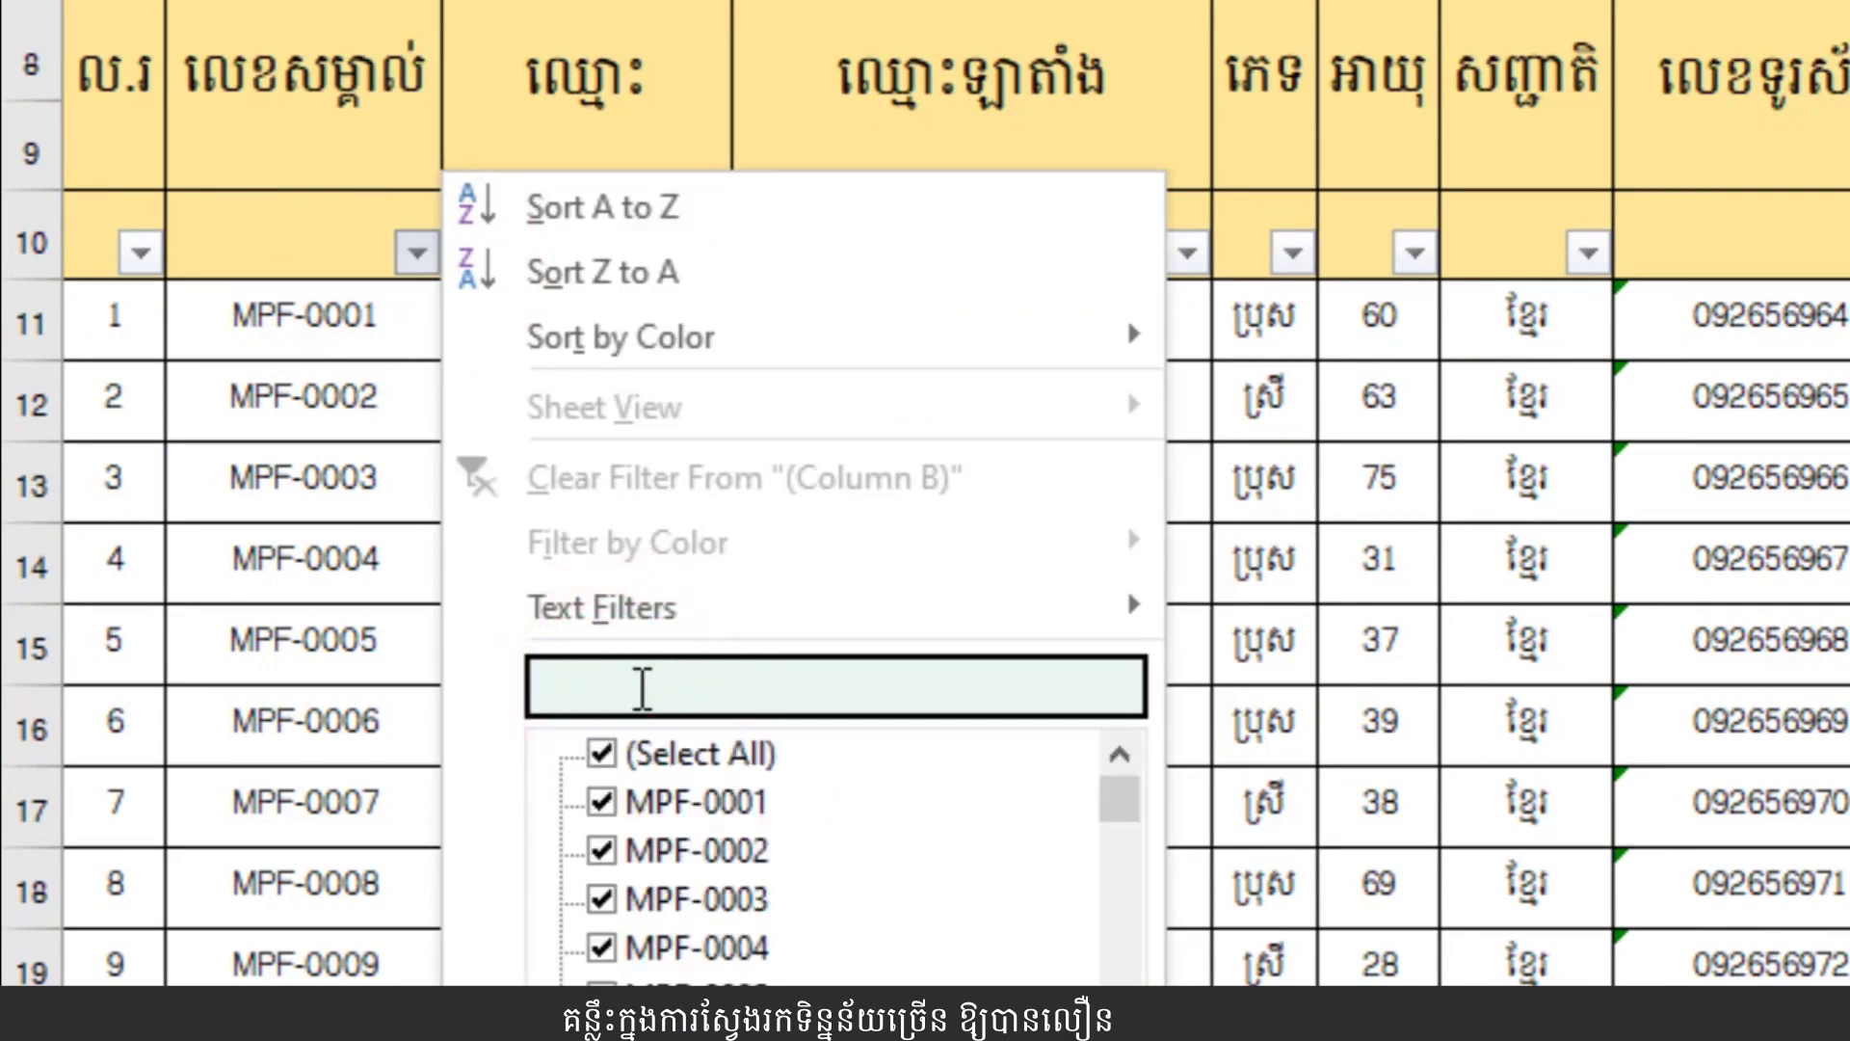
pyautogui.write('5')
pyautogui.write('00')
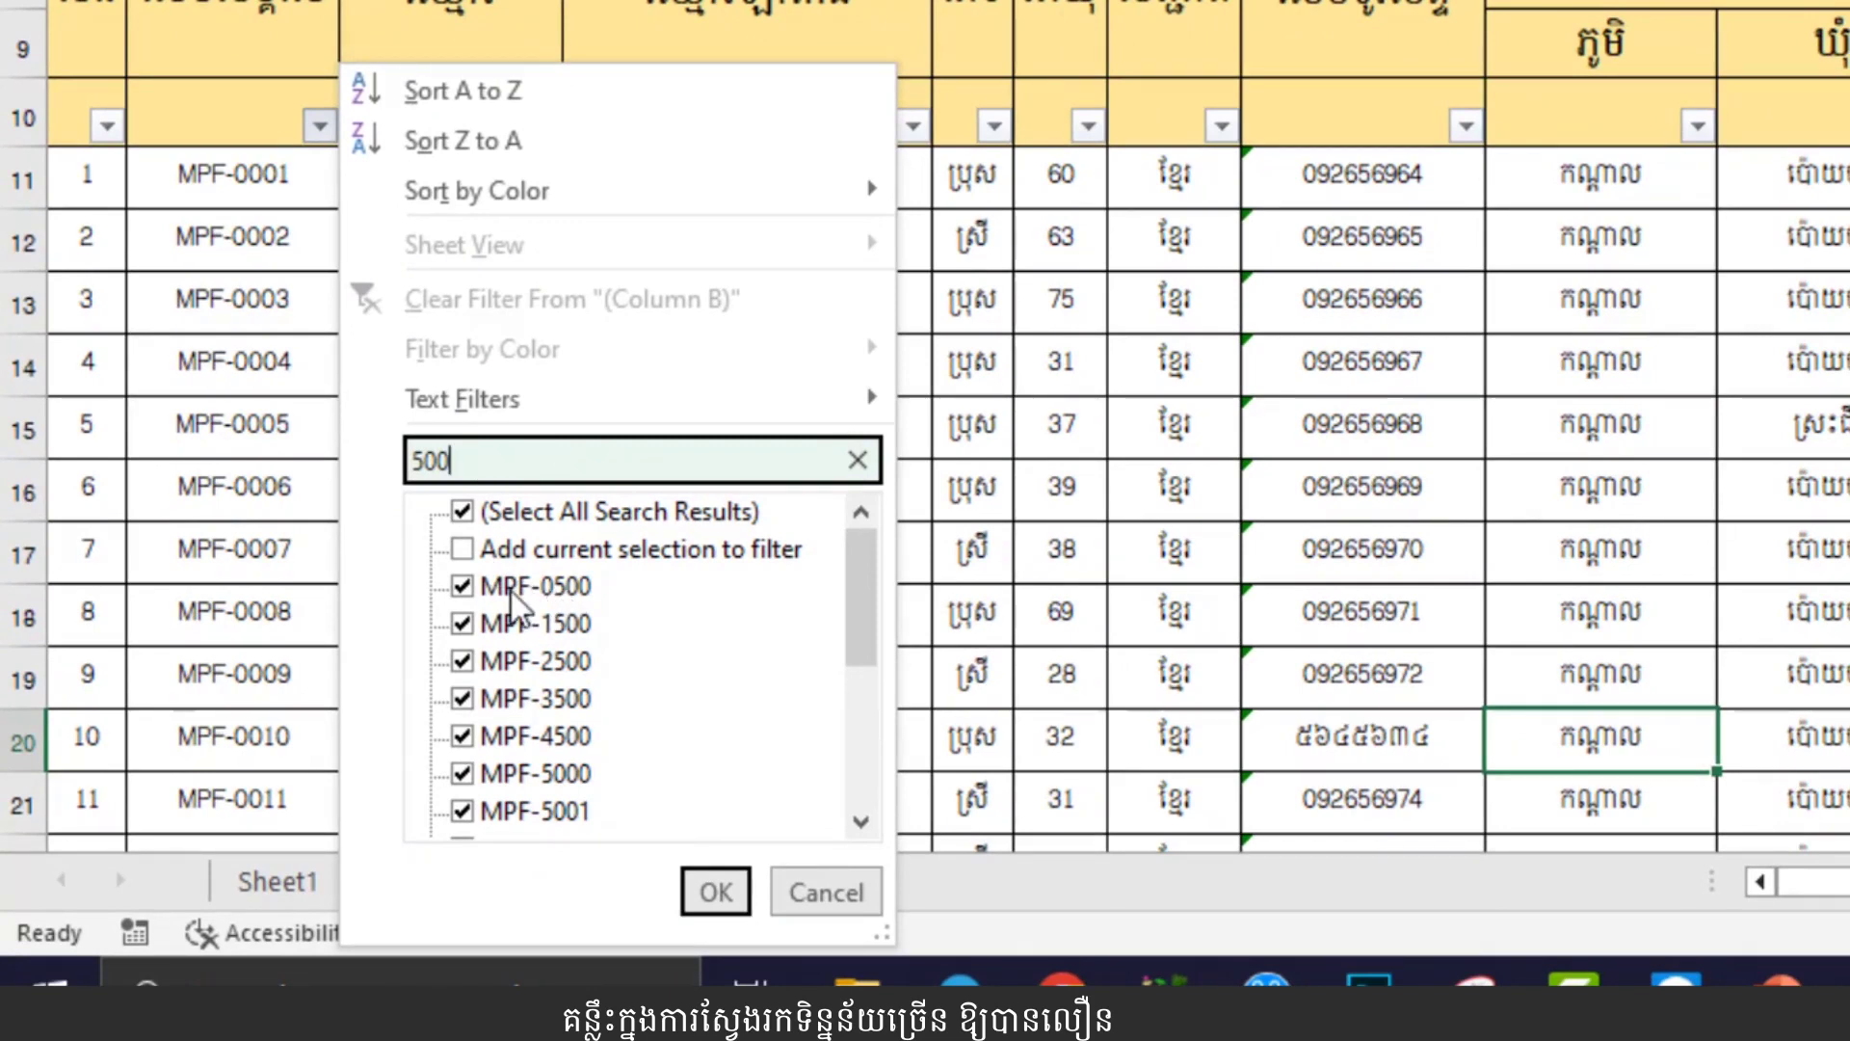
pyautogui.click(463, 512)
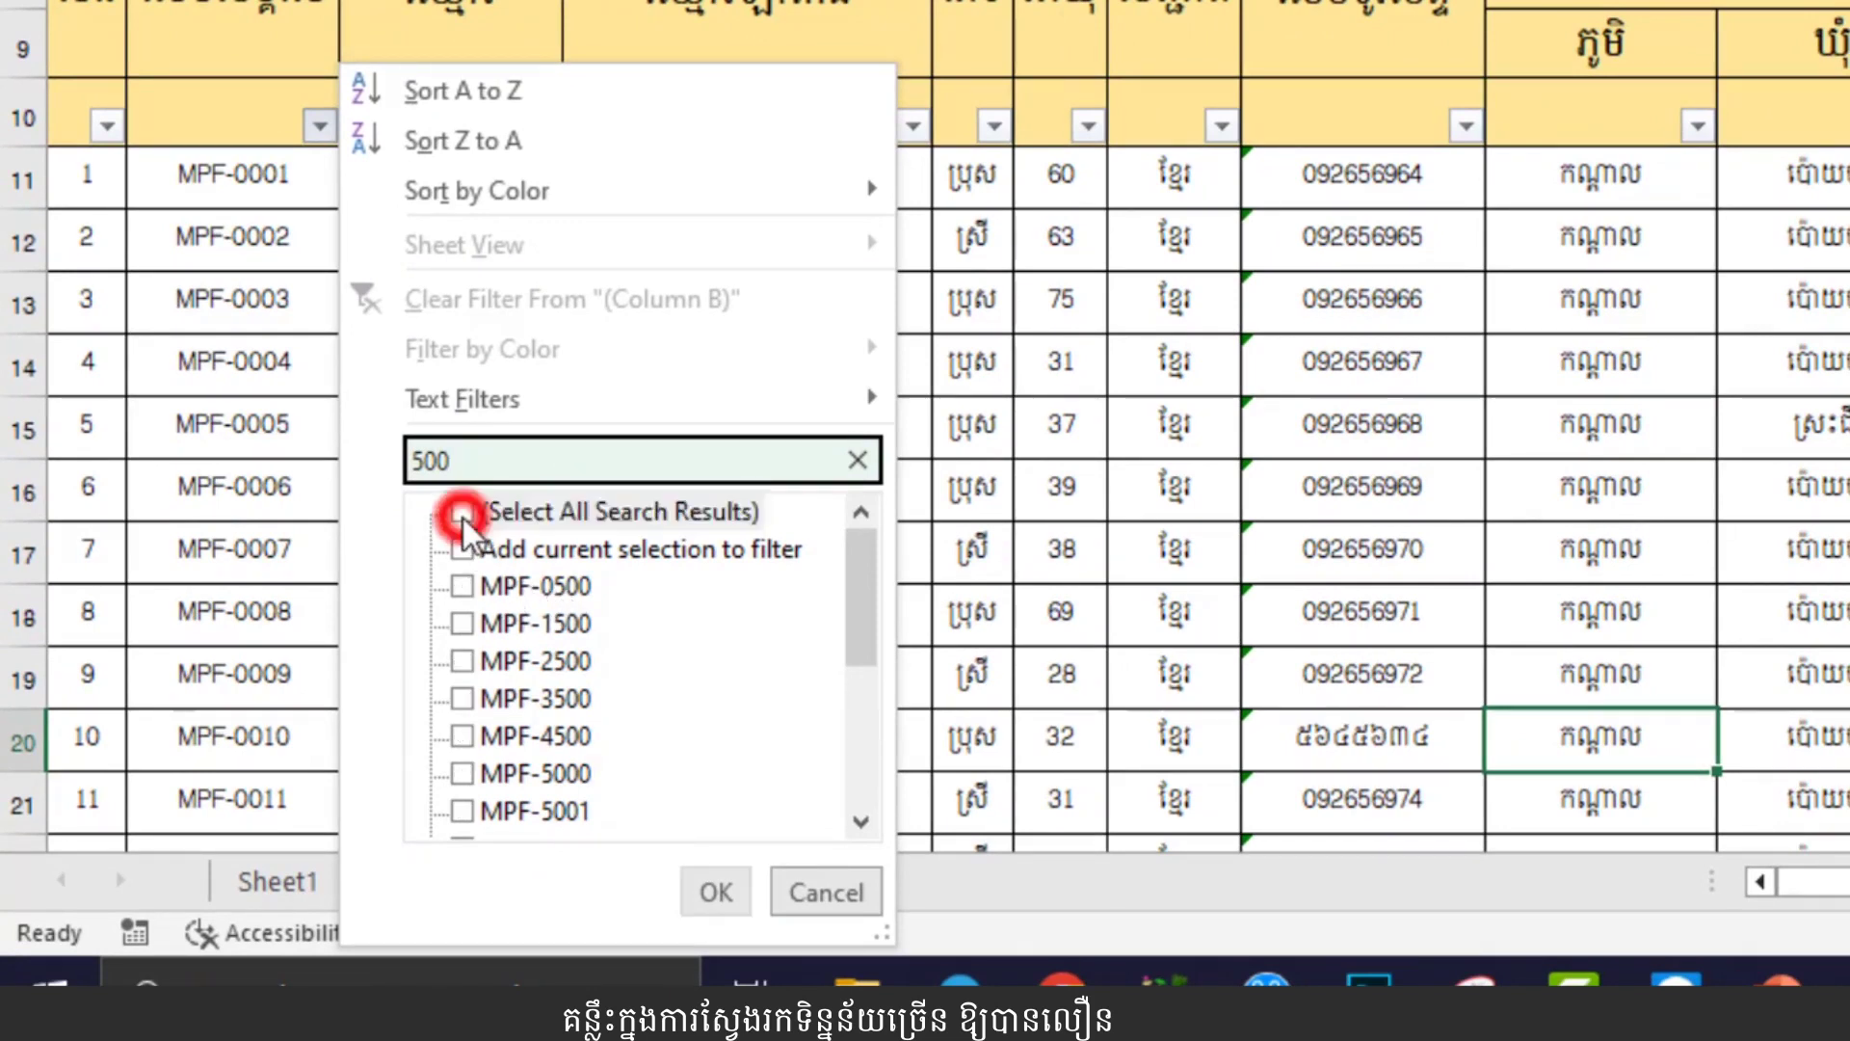
pyautogui.click(462, 586)
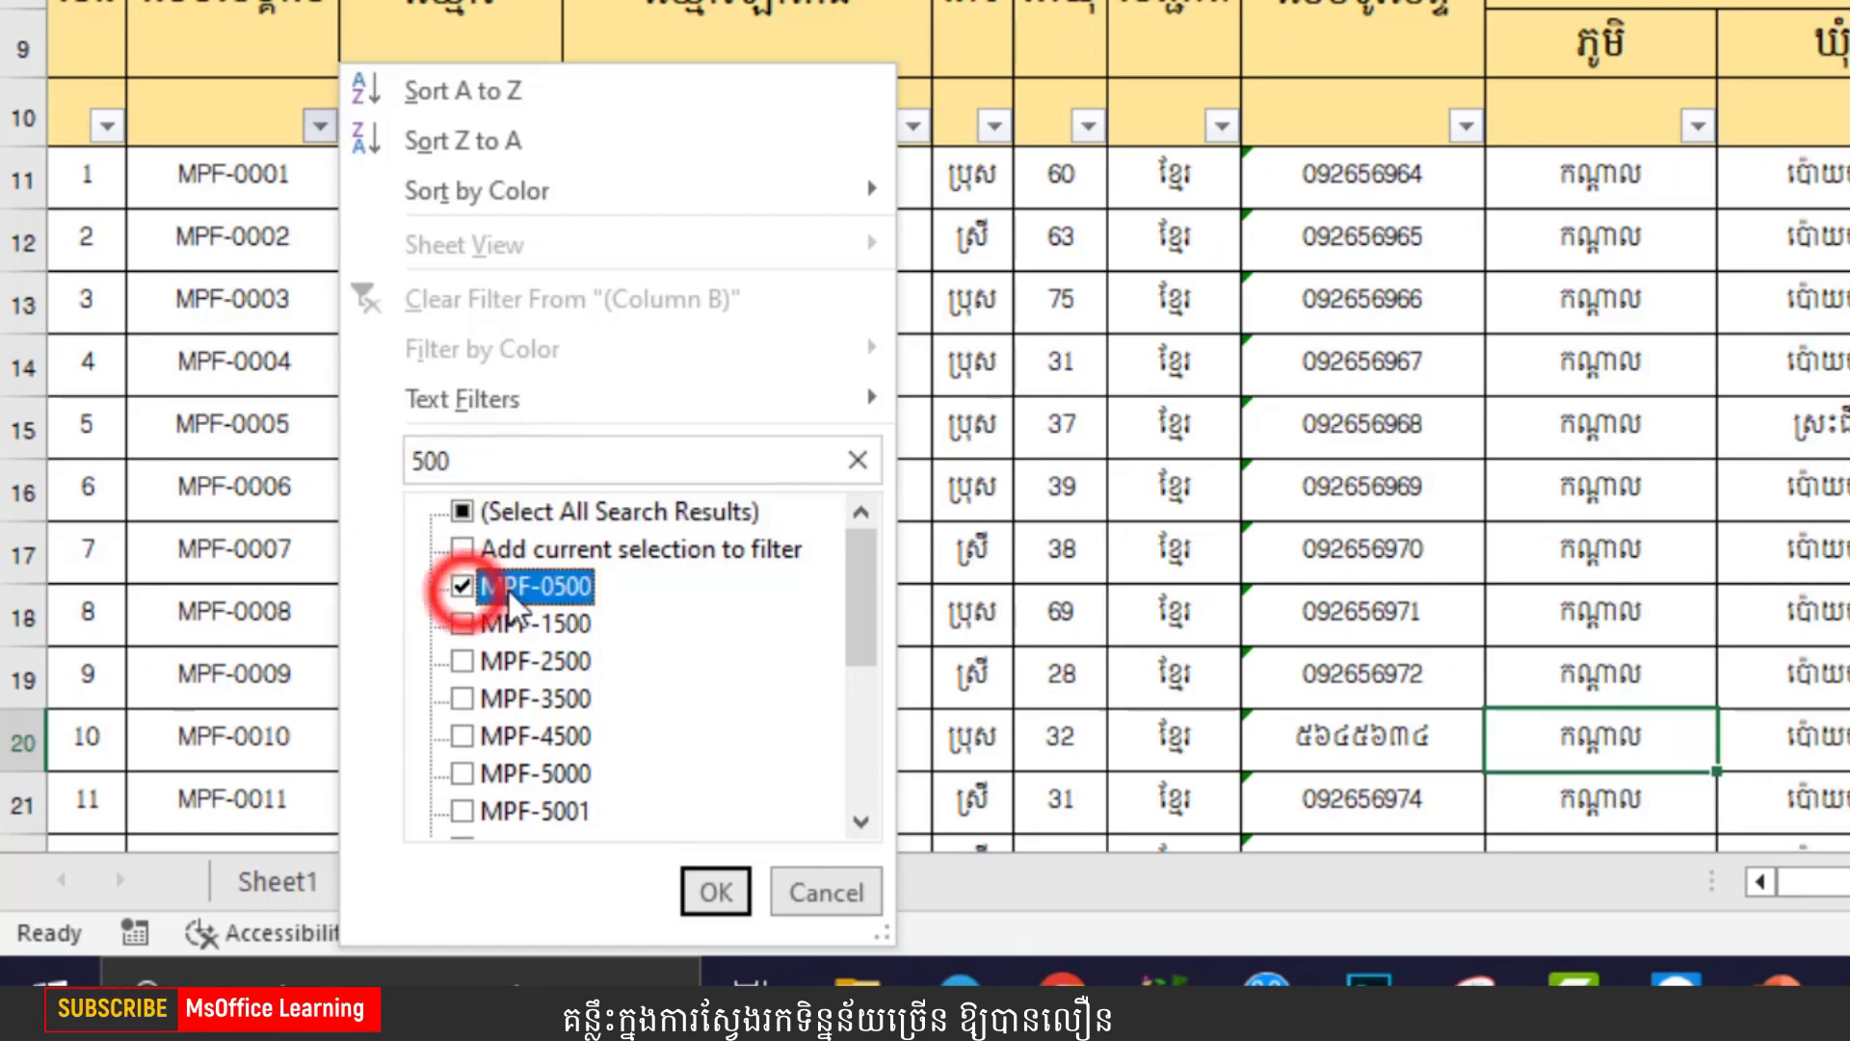
pyautogui.click(715, 892)
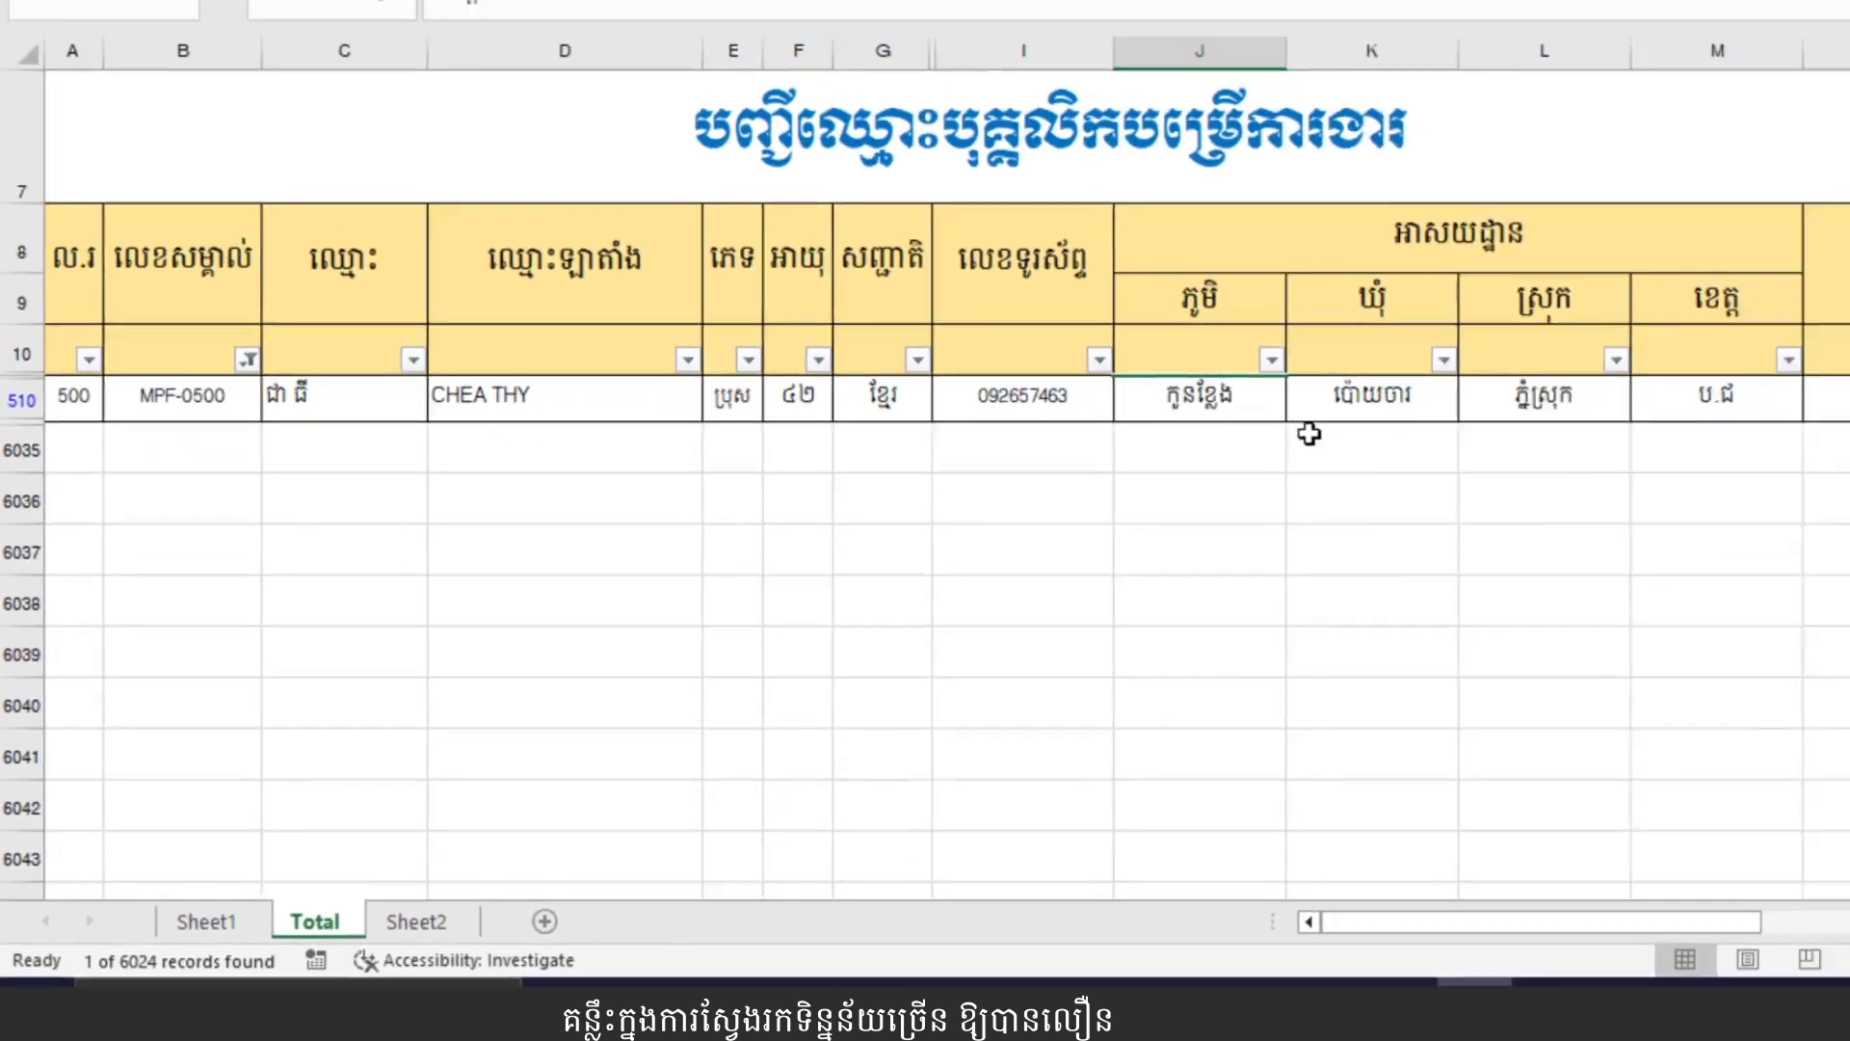
pyautogui.click(1667, 479)
pyautogui.click(1806, 487)
# Put a check mark in N510, then clear the ID column filter to show all records.
pyautogui.click(1664, 508)
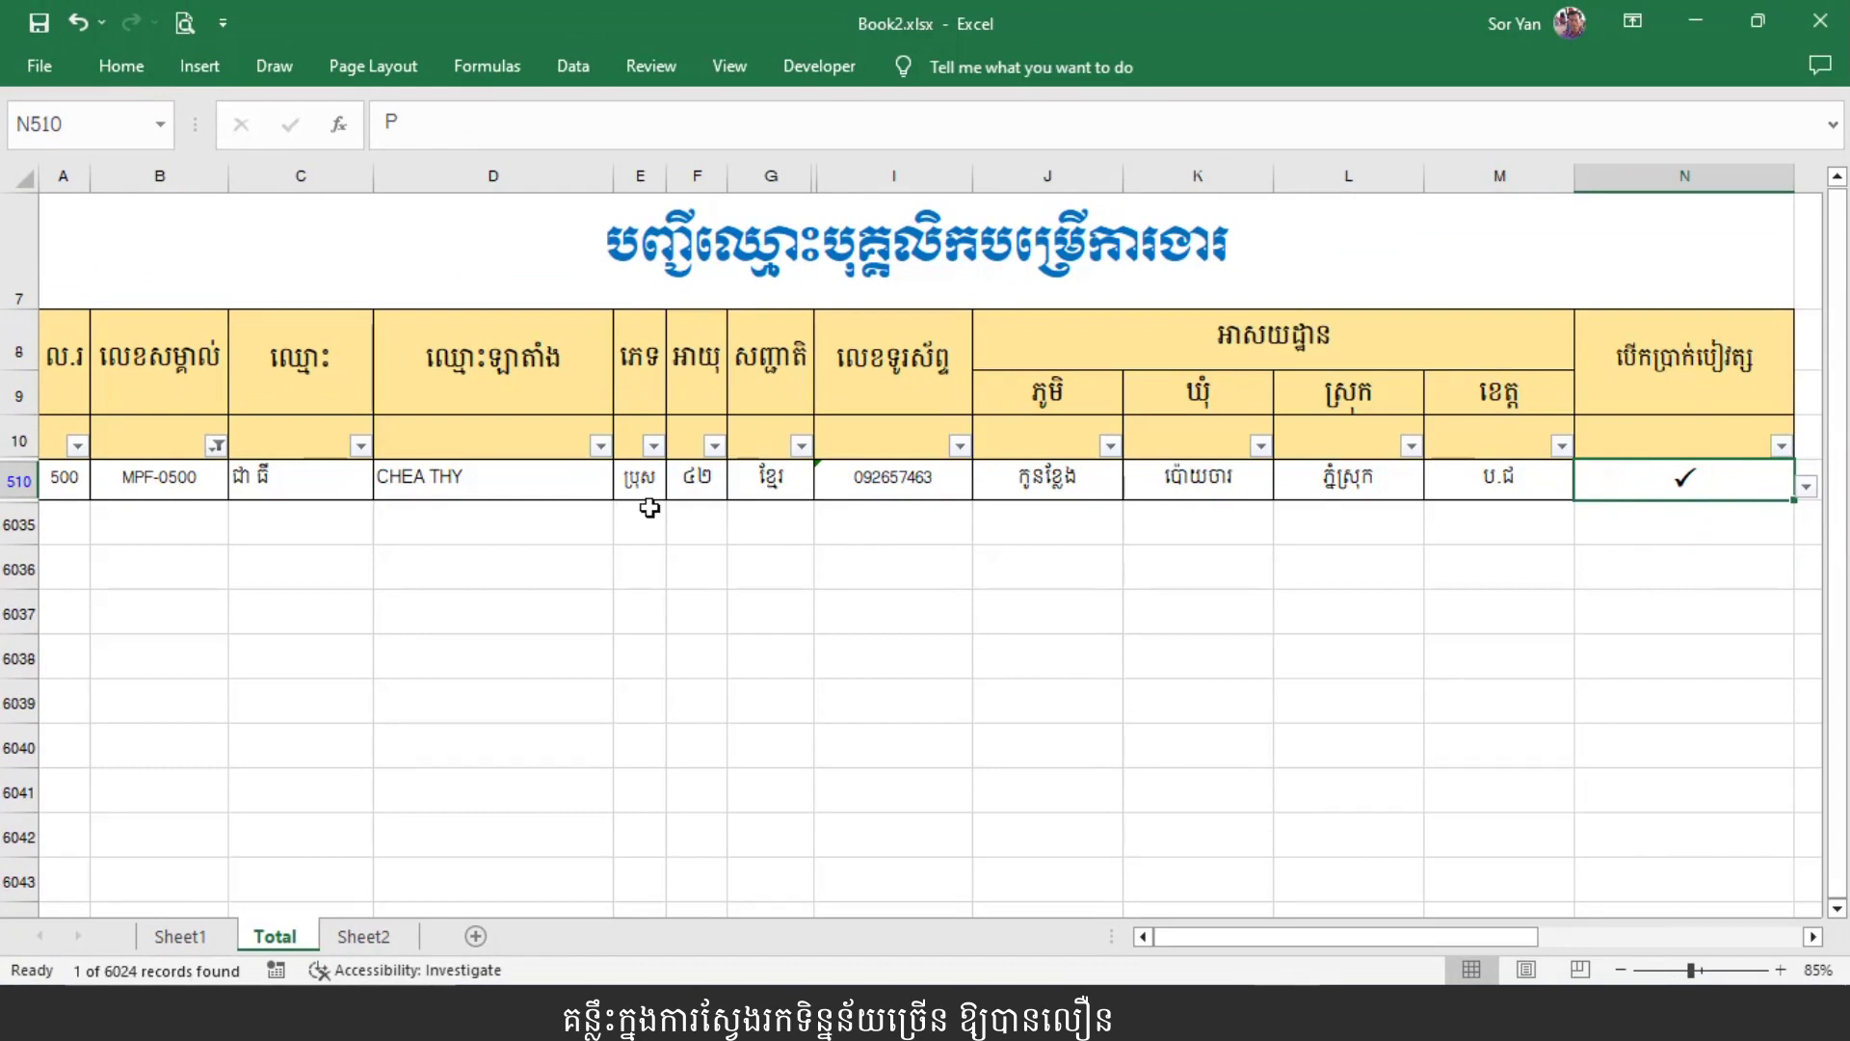
pyautogui.click(214, 447)
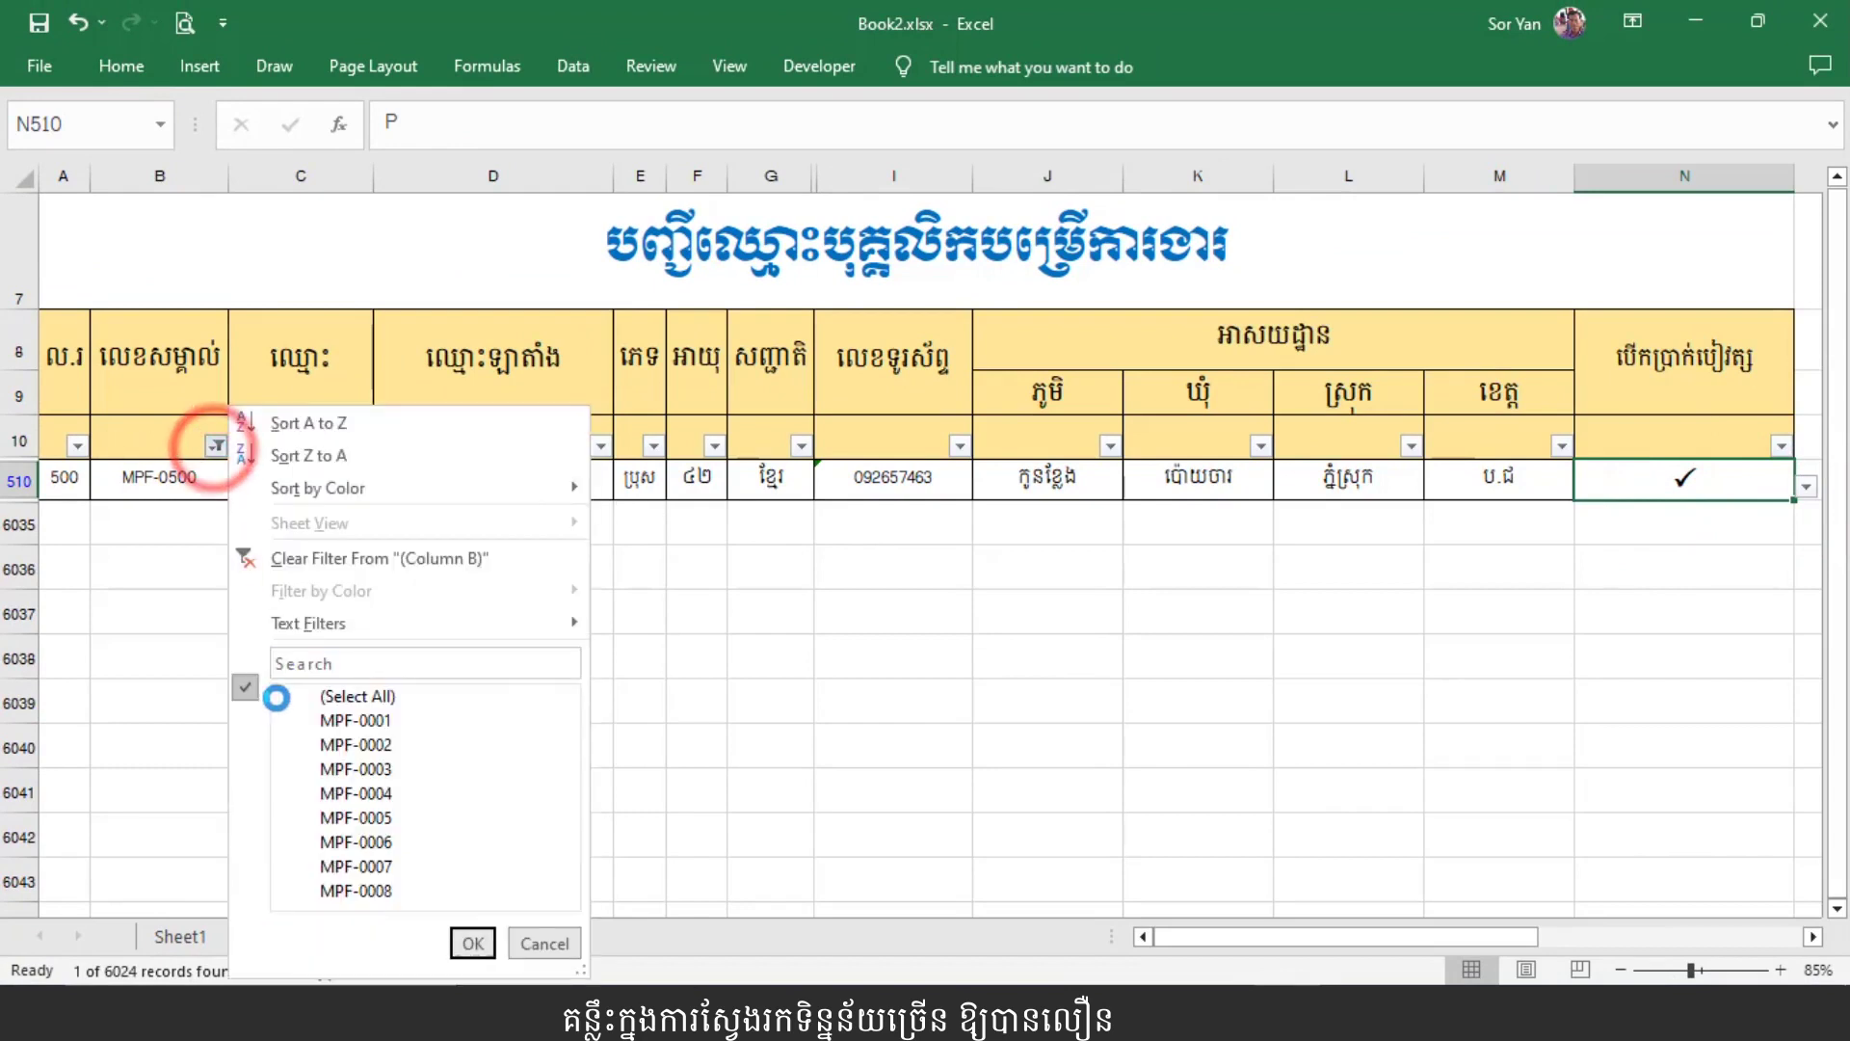
pyautogui.click(289, 557)
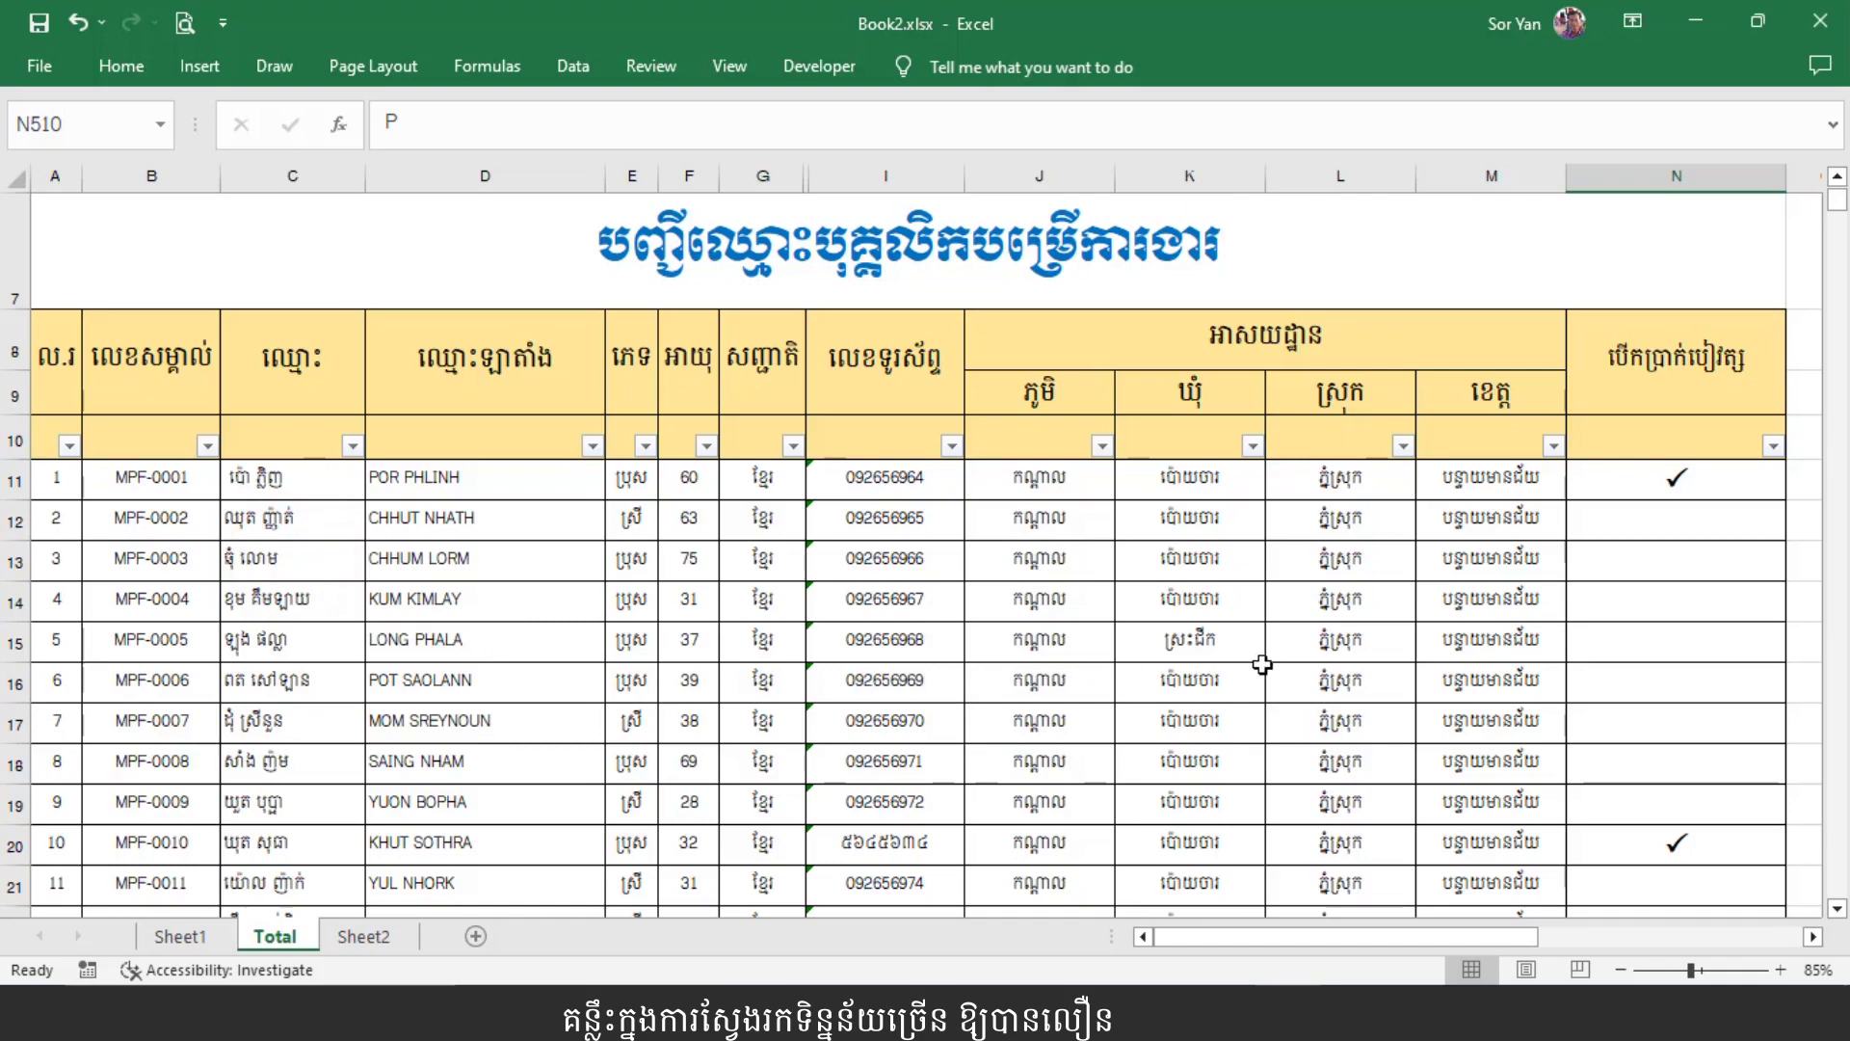
pyautogui.scroll(-1, 1152, 665)
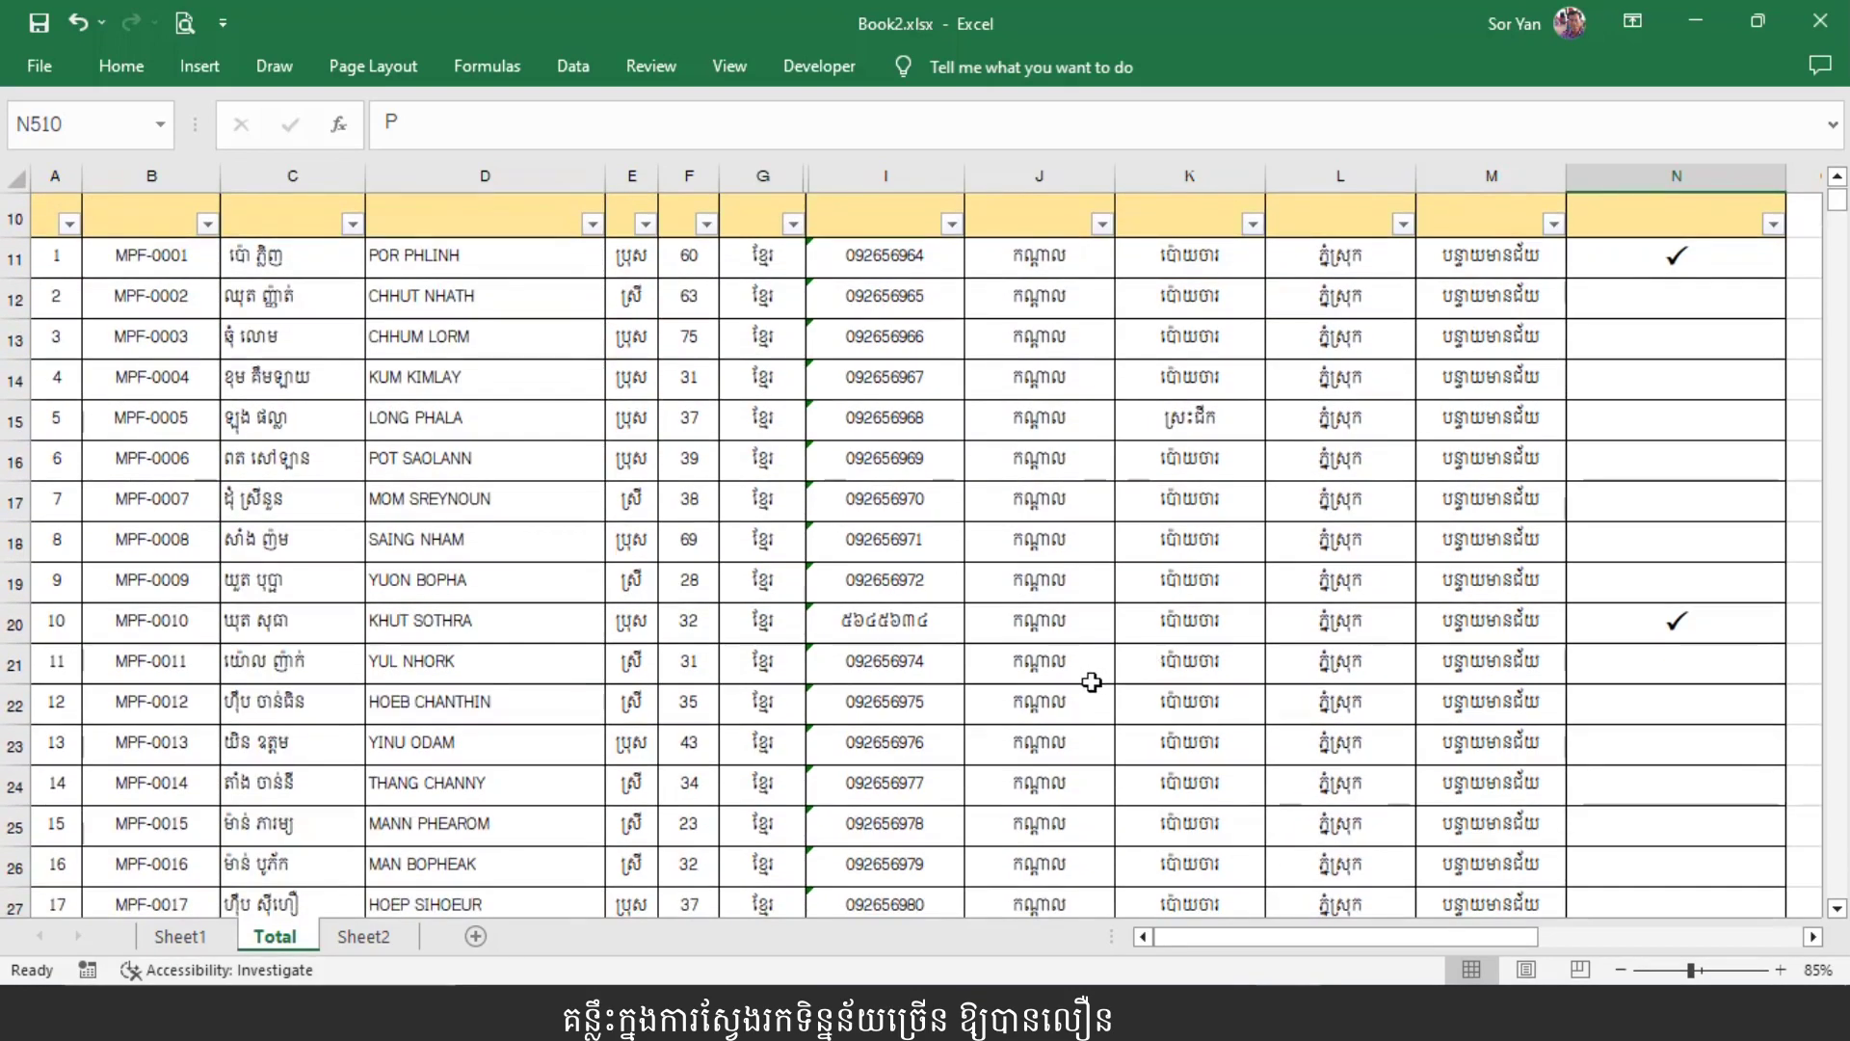
pyautogui.scroll(1, 1091, 683)
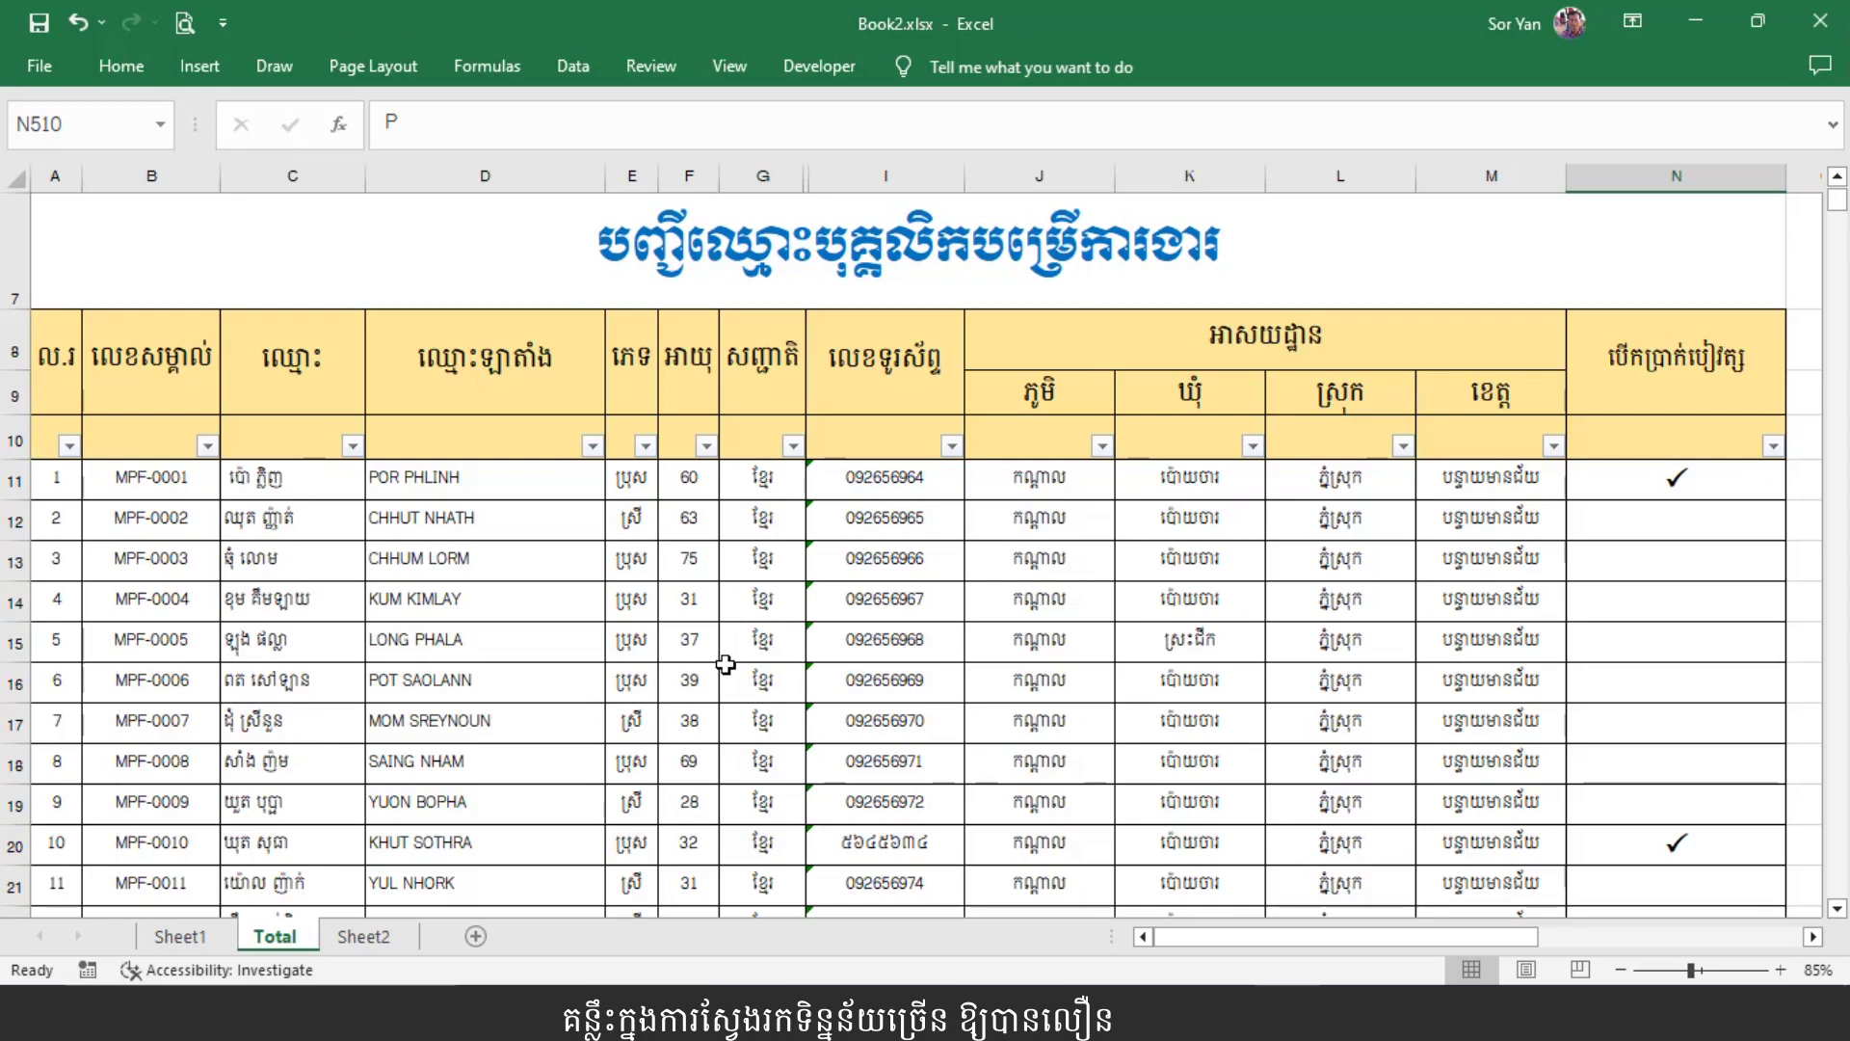
# Filter the gender column E to ស្រី only, showing 2536 of 6024 records.
pyautogui.click(646, 445)
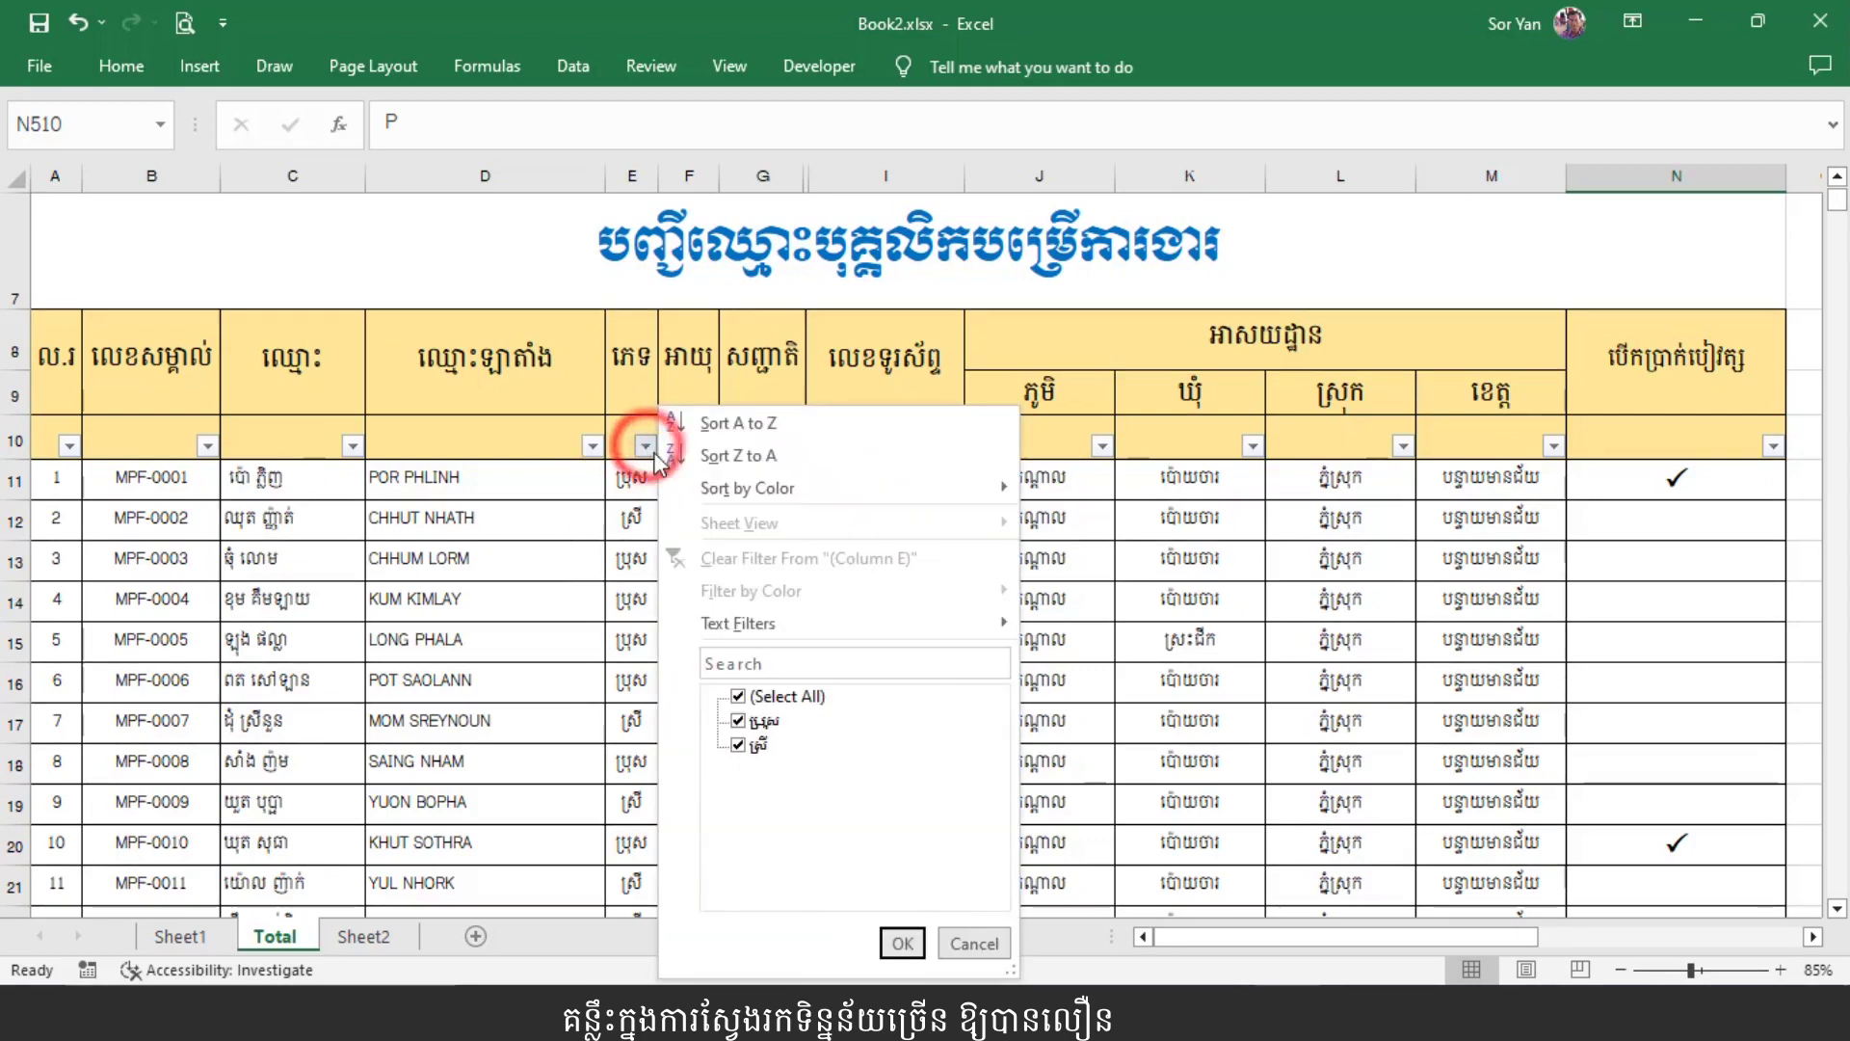
pyautogui.click(738, 696)
pyautogui.click(738, 745)
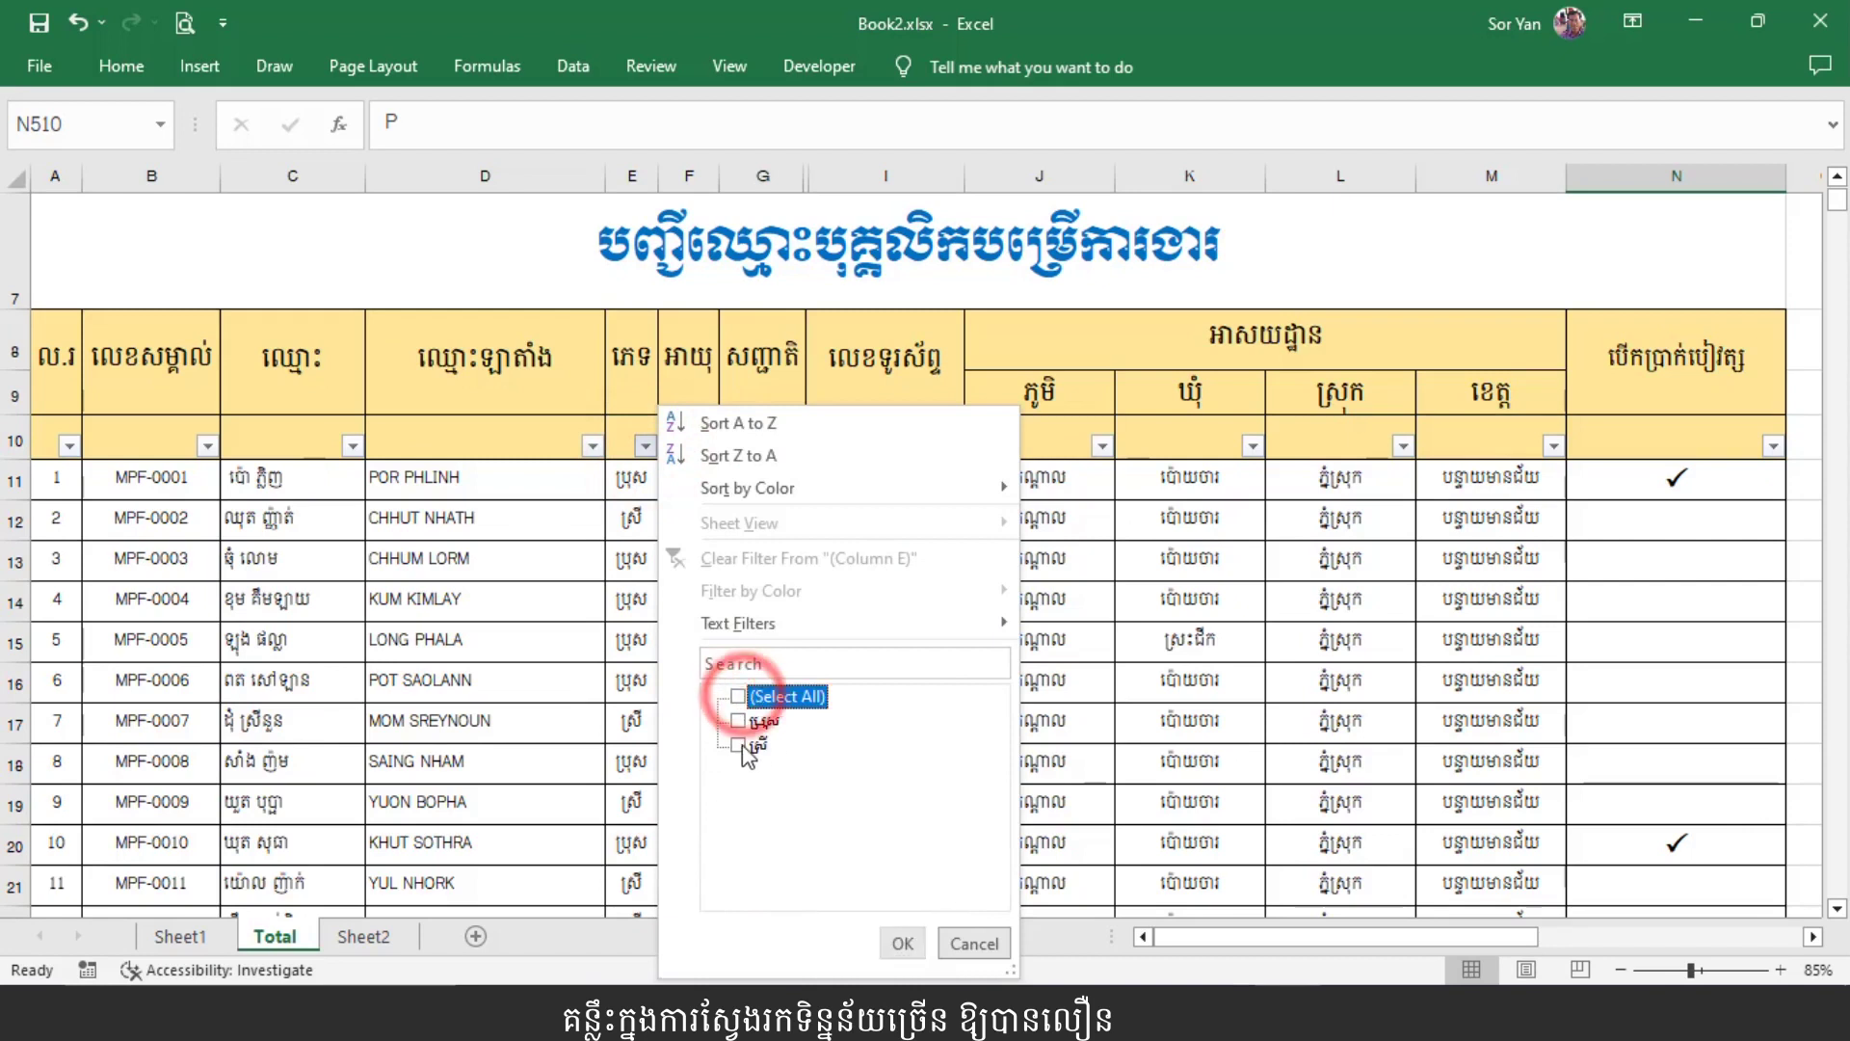
pyautogui.click(902, 942)
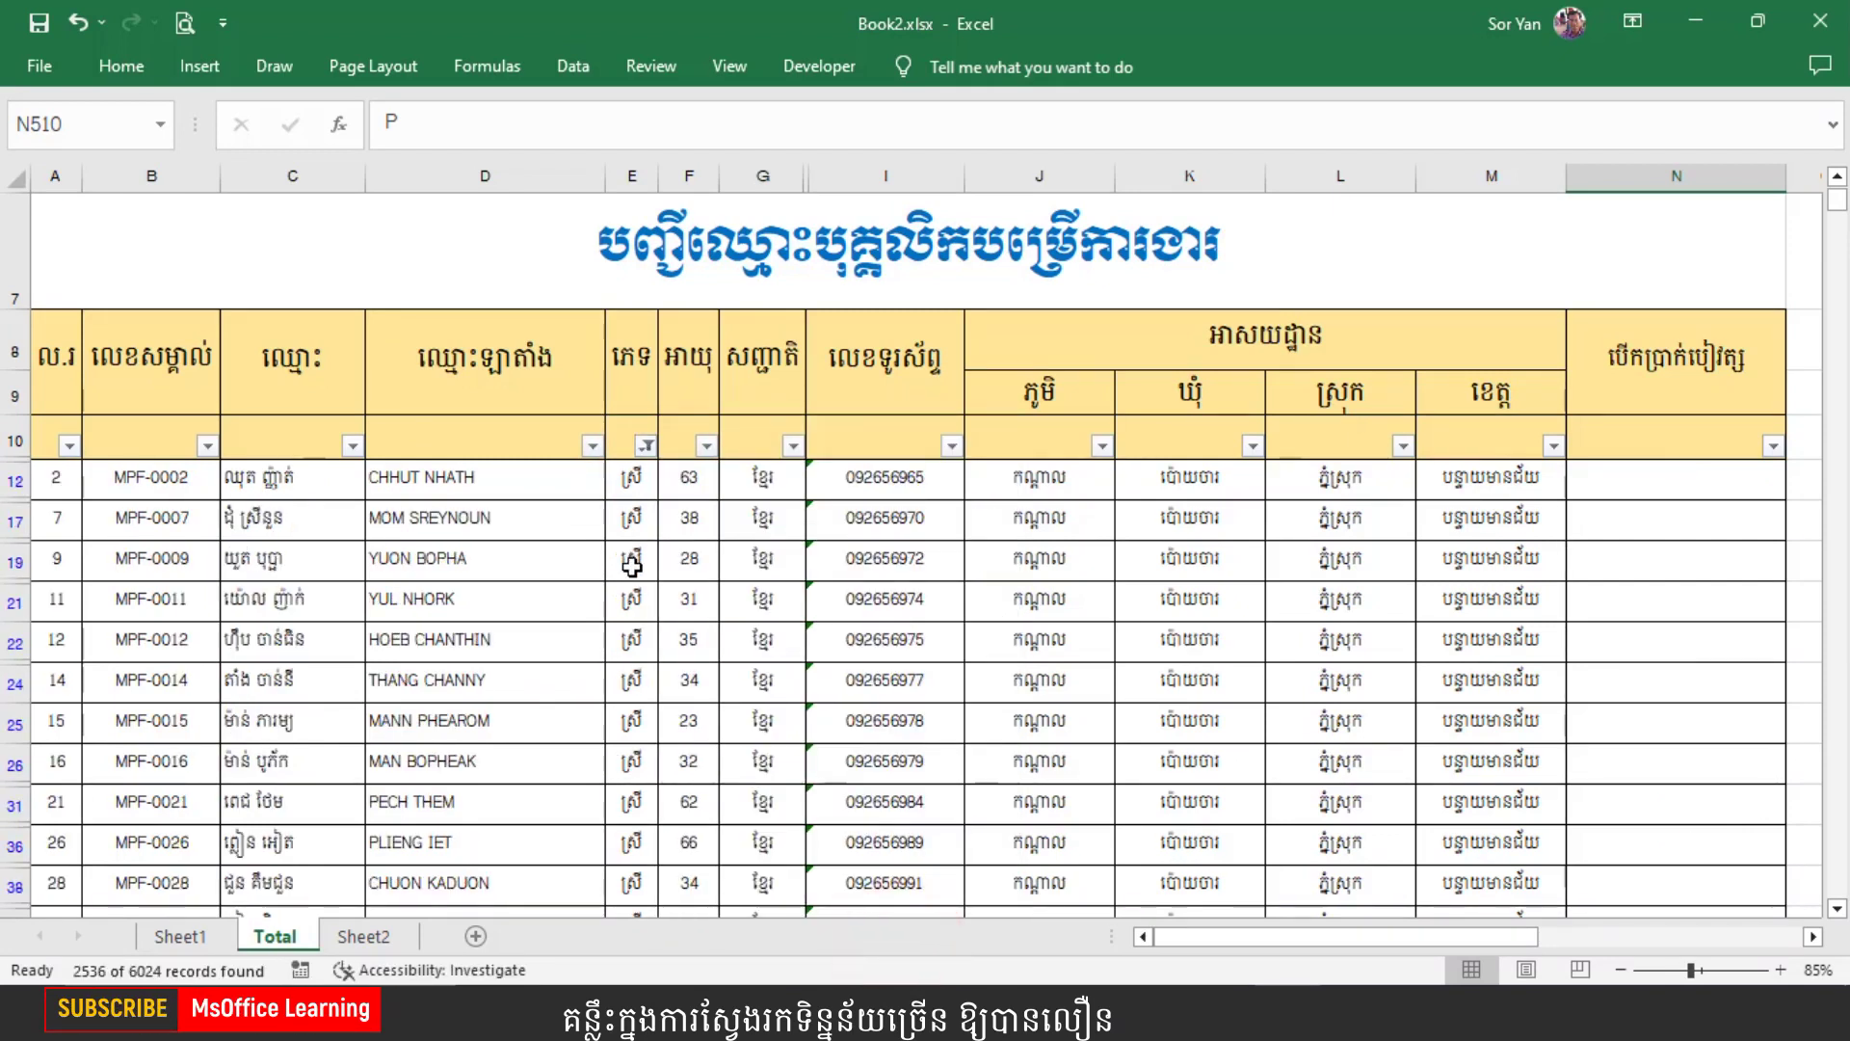
pyautogui.moveTo(1838, 201); pyautogui.dragTo(1841, 359)
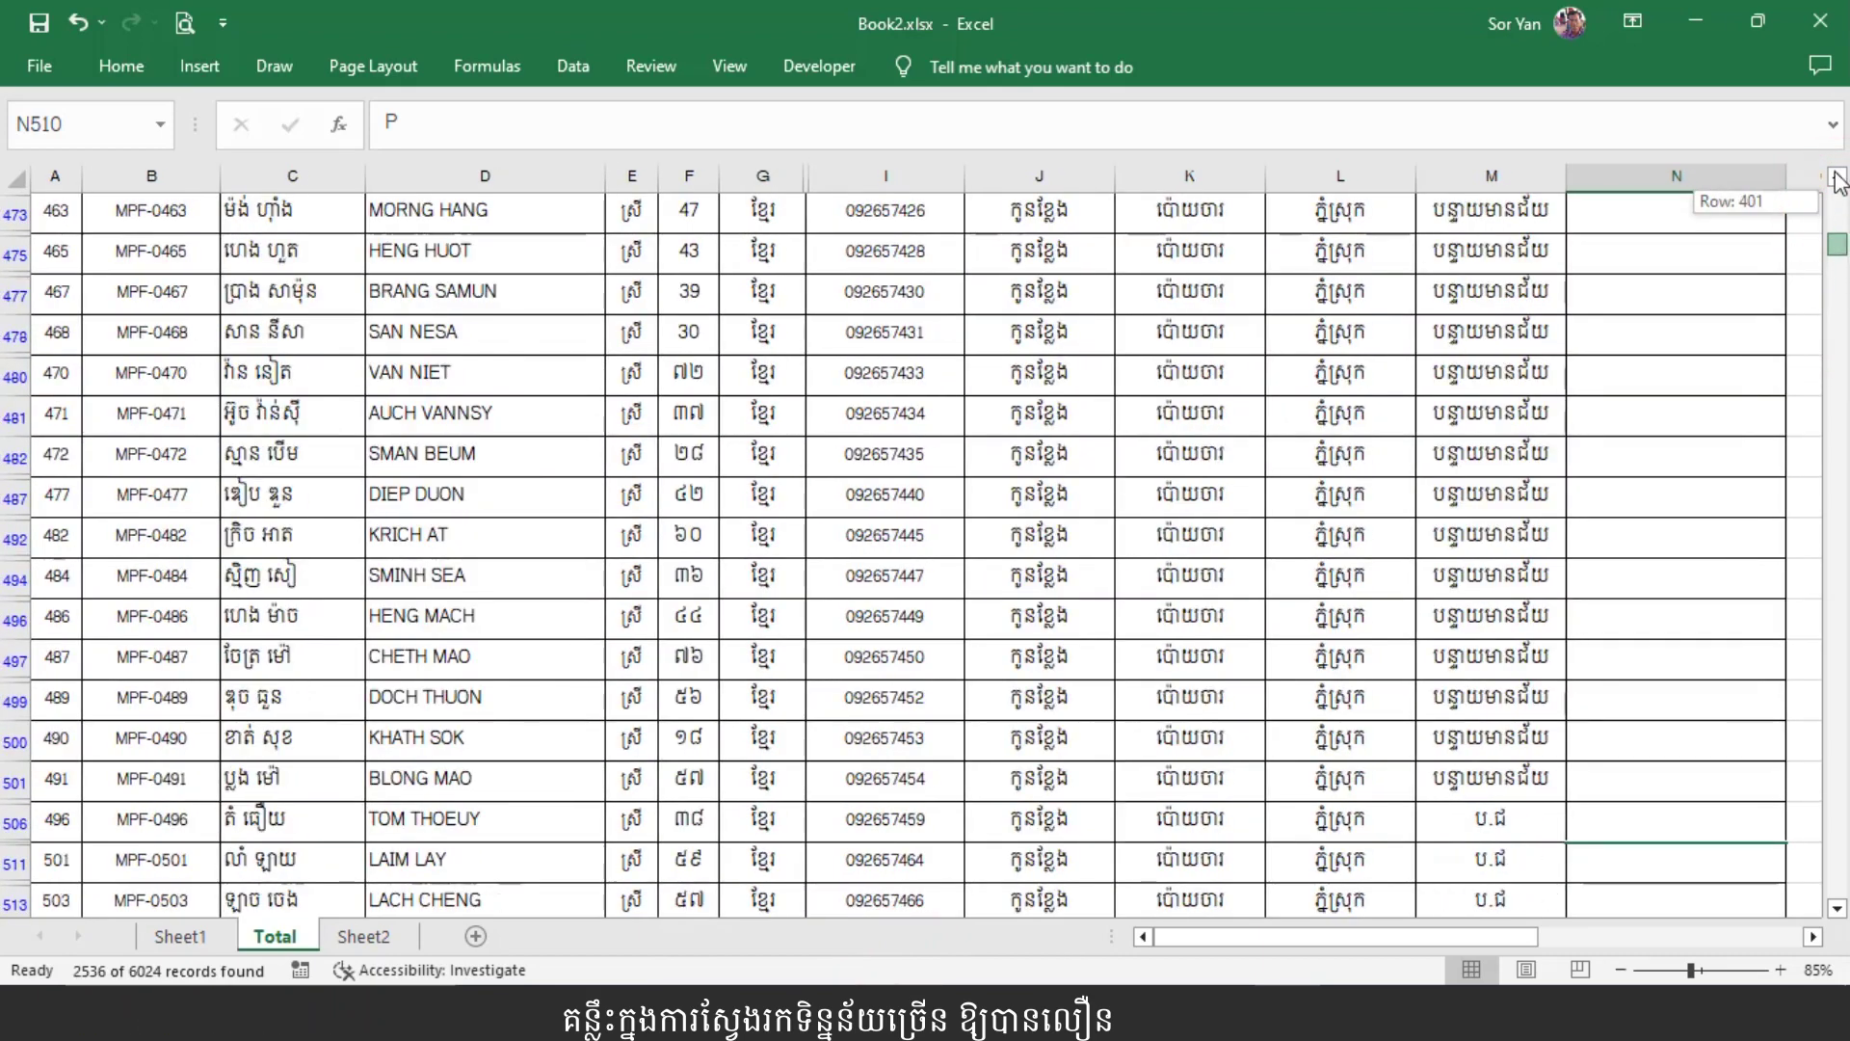
pyautogui.moveTo(1839, 358); pyautogui.dragTo(1828, 162)
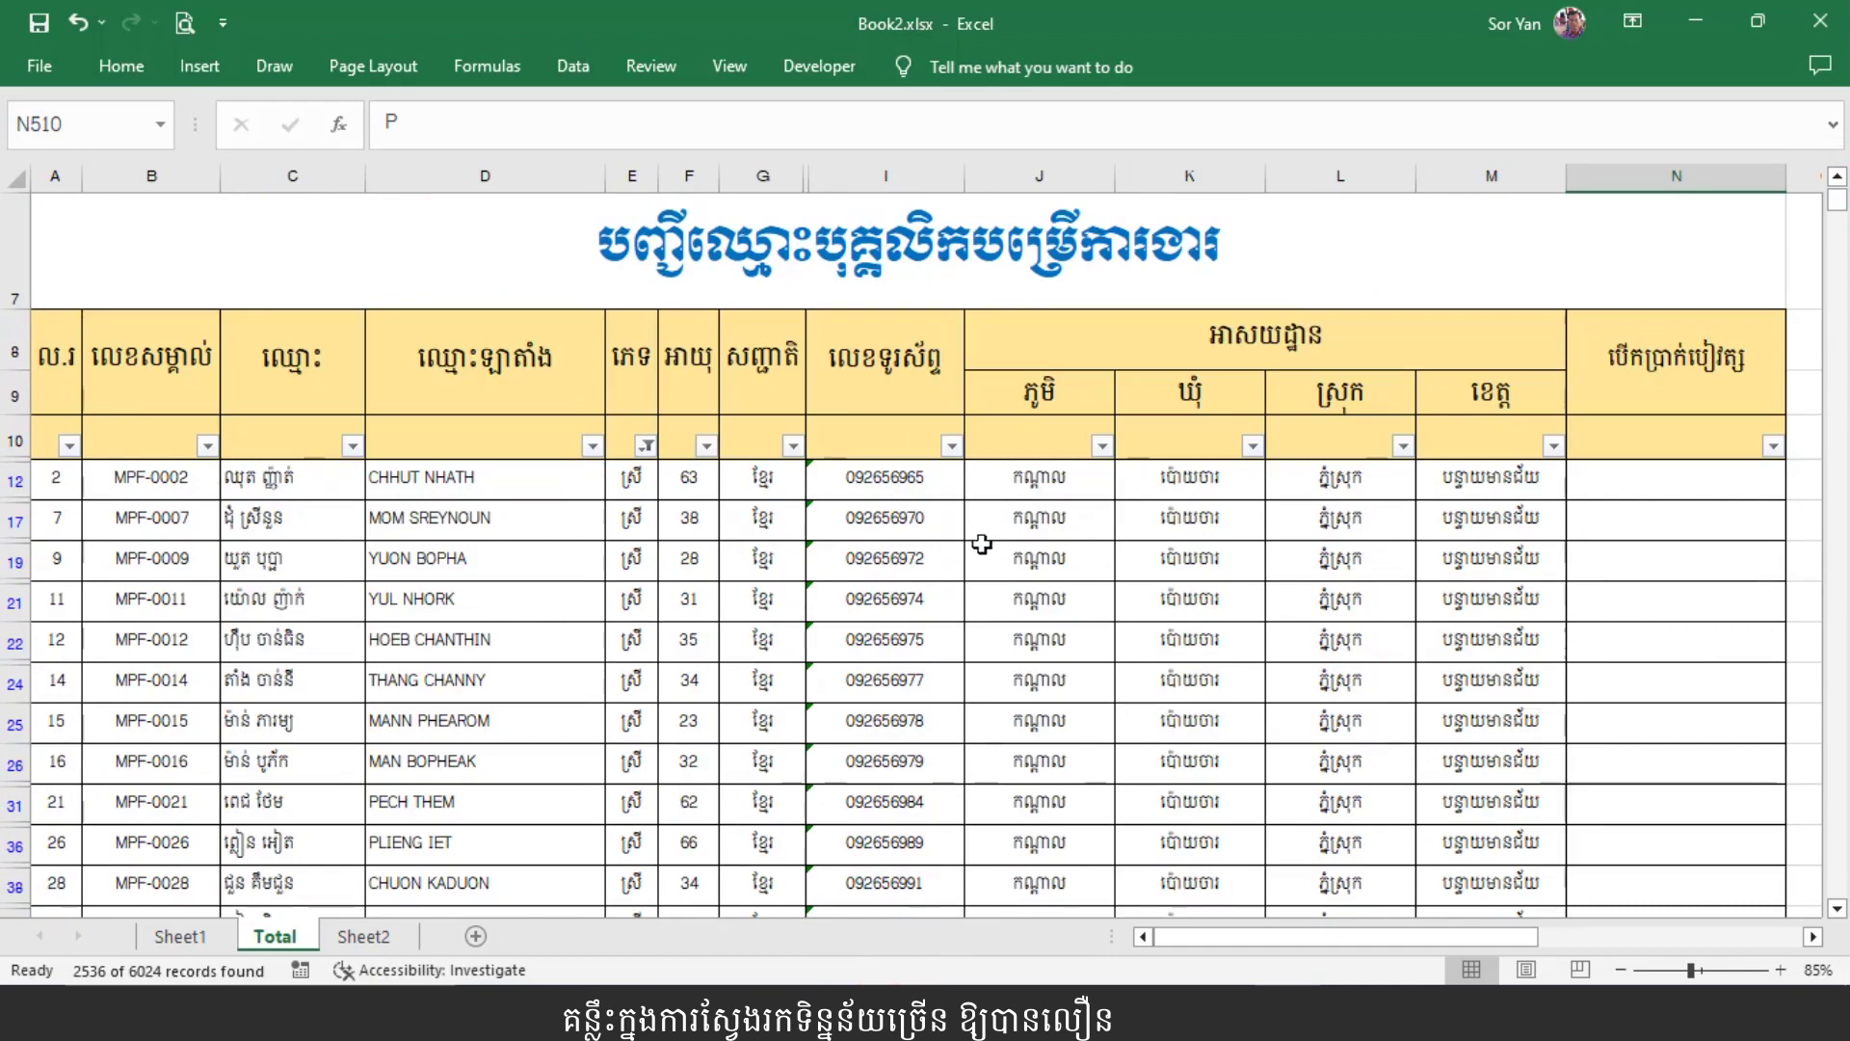
# Filter the village column J to កណ្តាល only, leaving 169 records.
pyautogui.click(1101, 445)
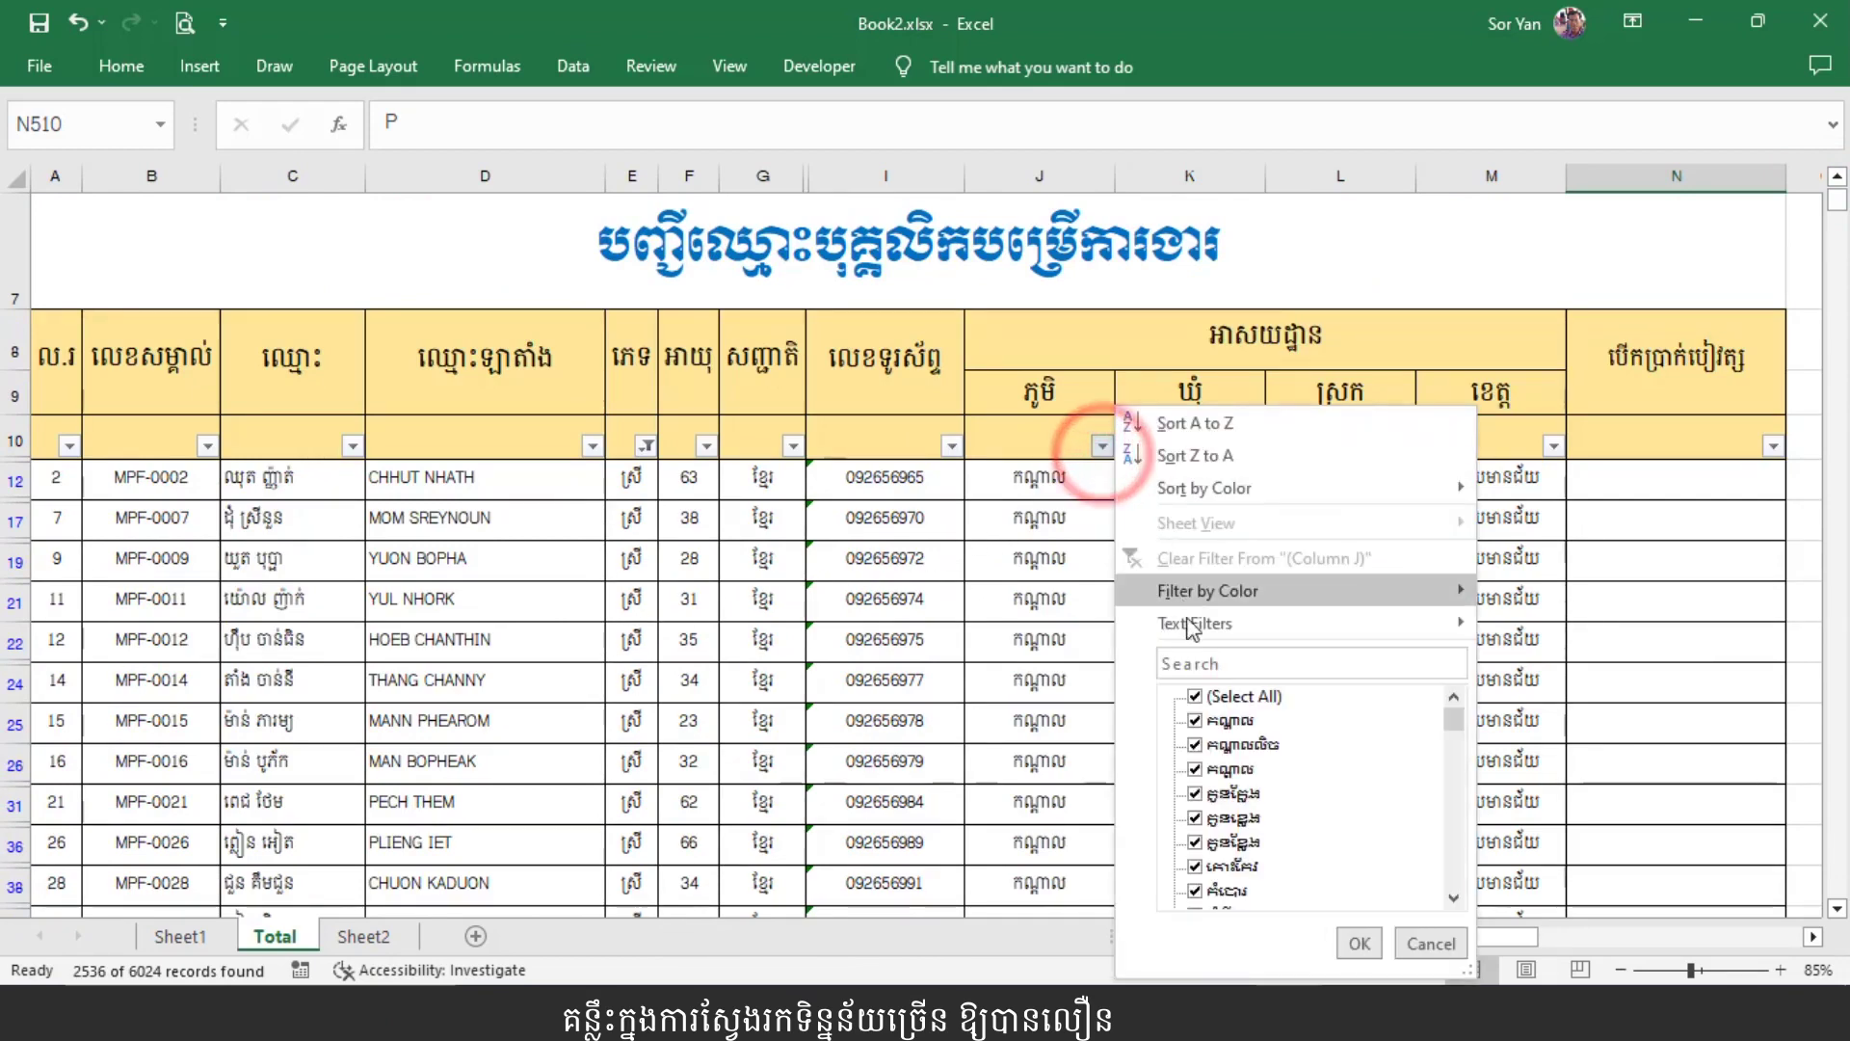
pyautogui.click(1196, 696)
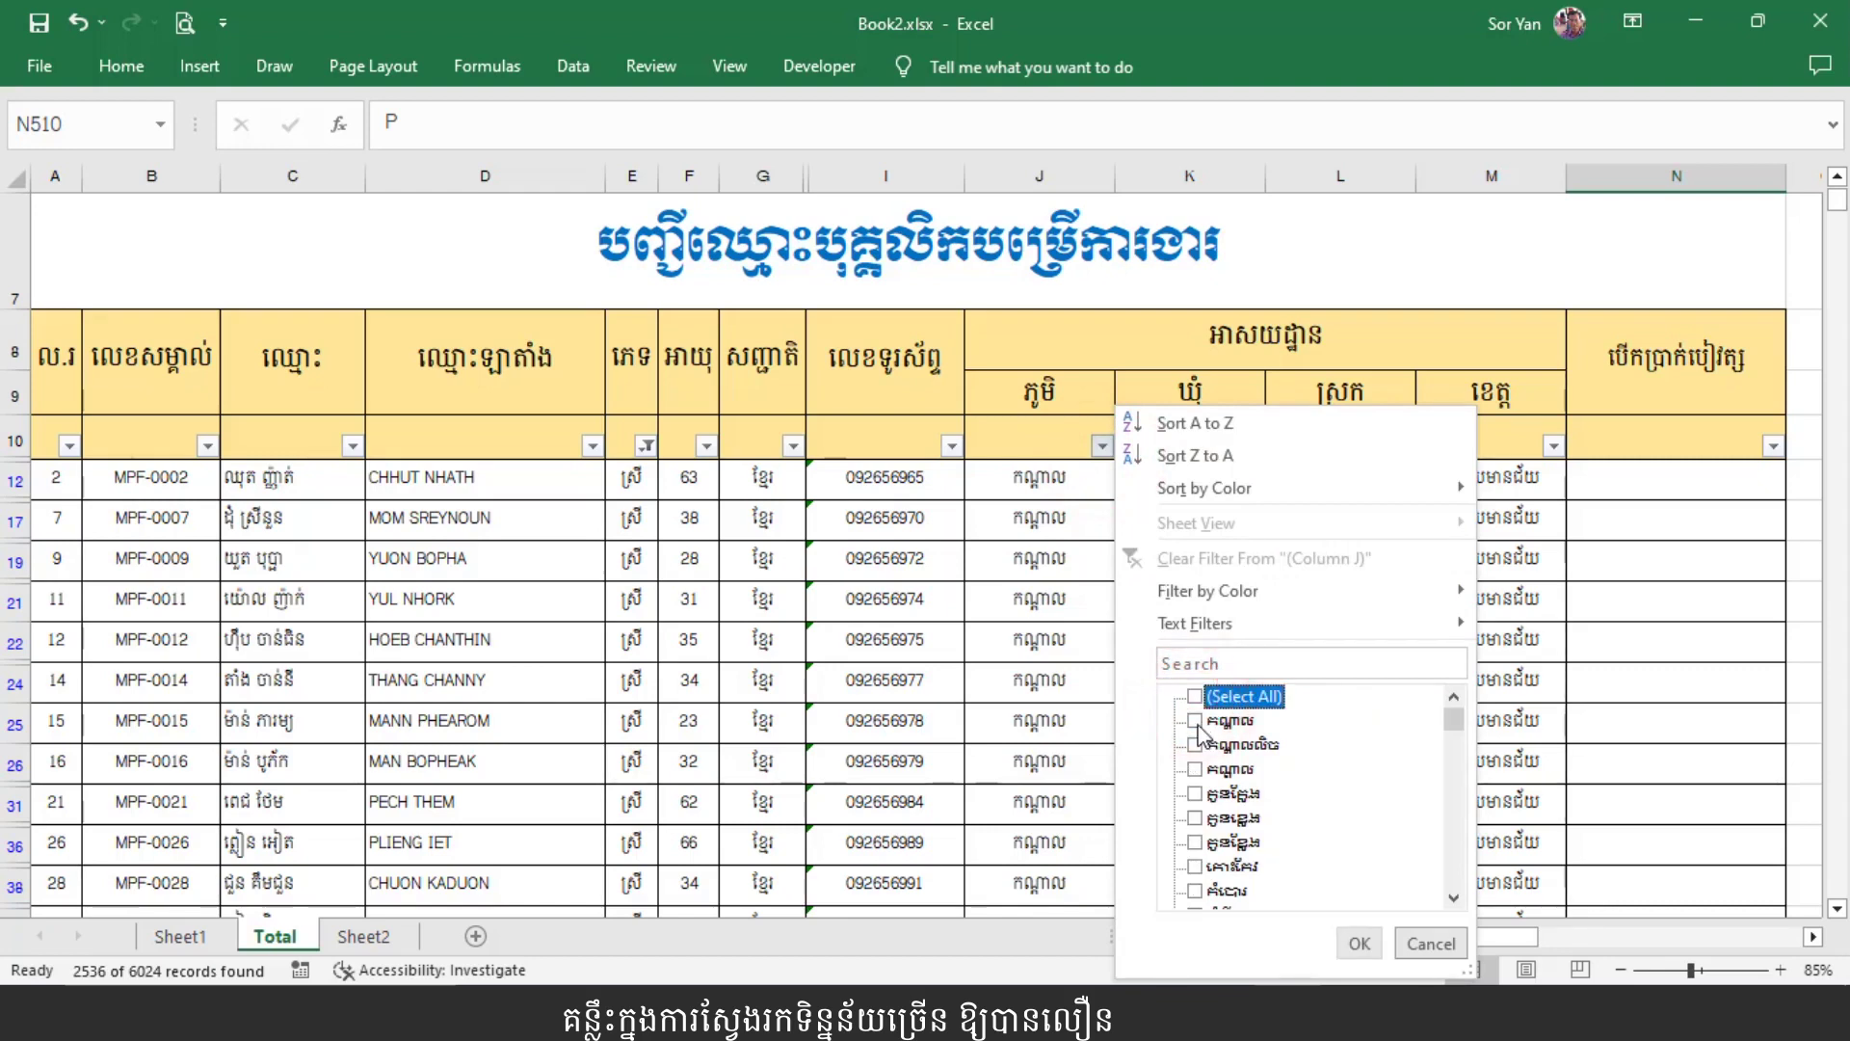
pyautogui.click(1195, 721)
pyautogui.click(1359, 944)
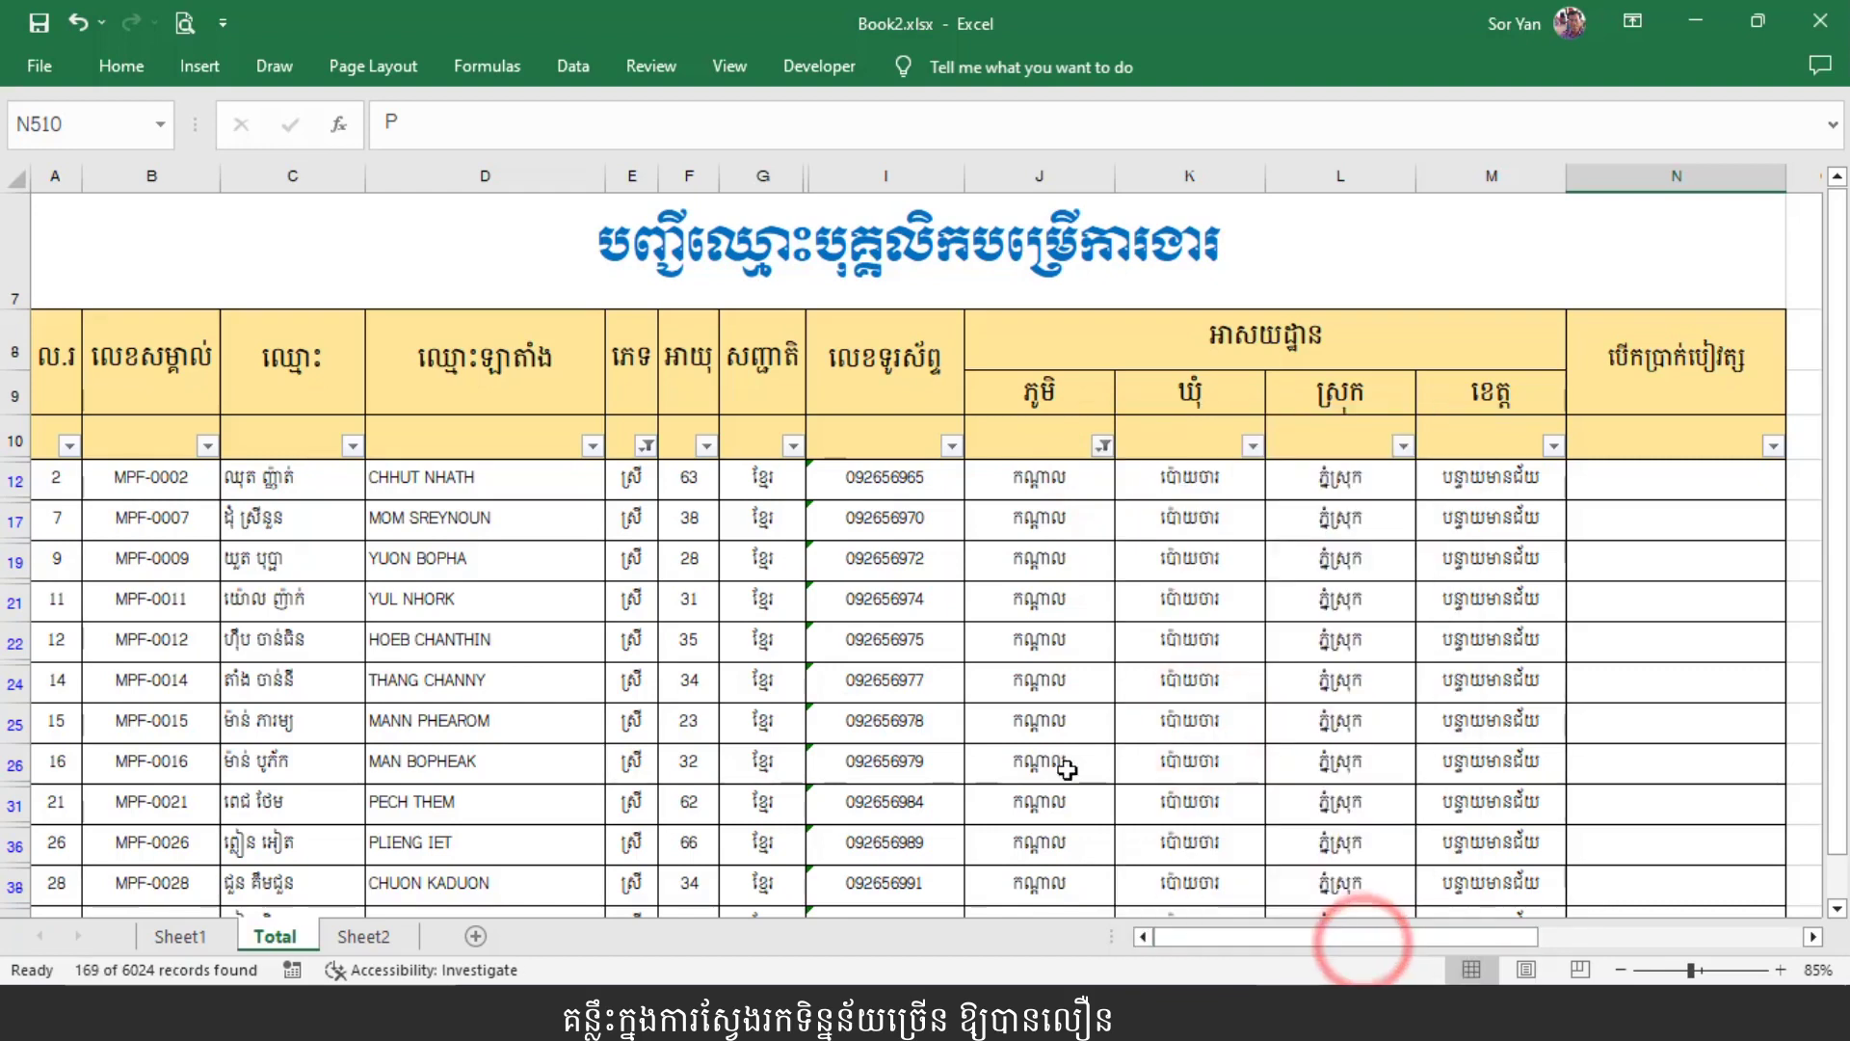
# Scroll through the 169 female កណ្តាល records, back to the top, and reopen the village filter.
pyautogui.moveTo(1841, 289); pyautogui.dragTo(1838, 482)
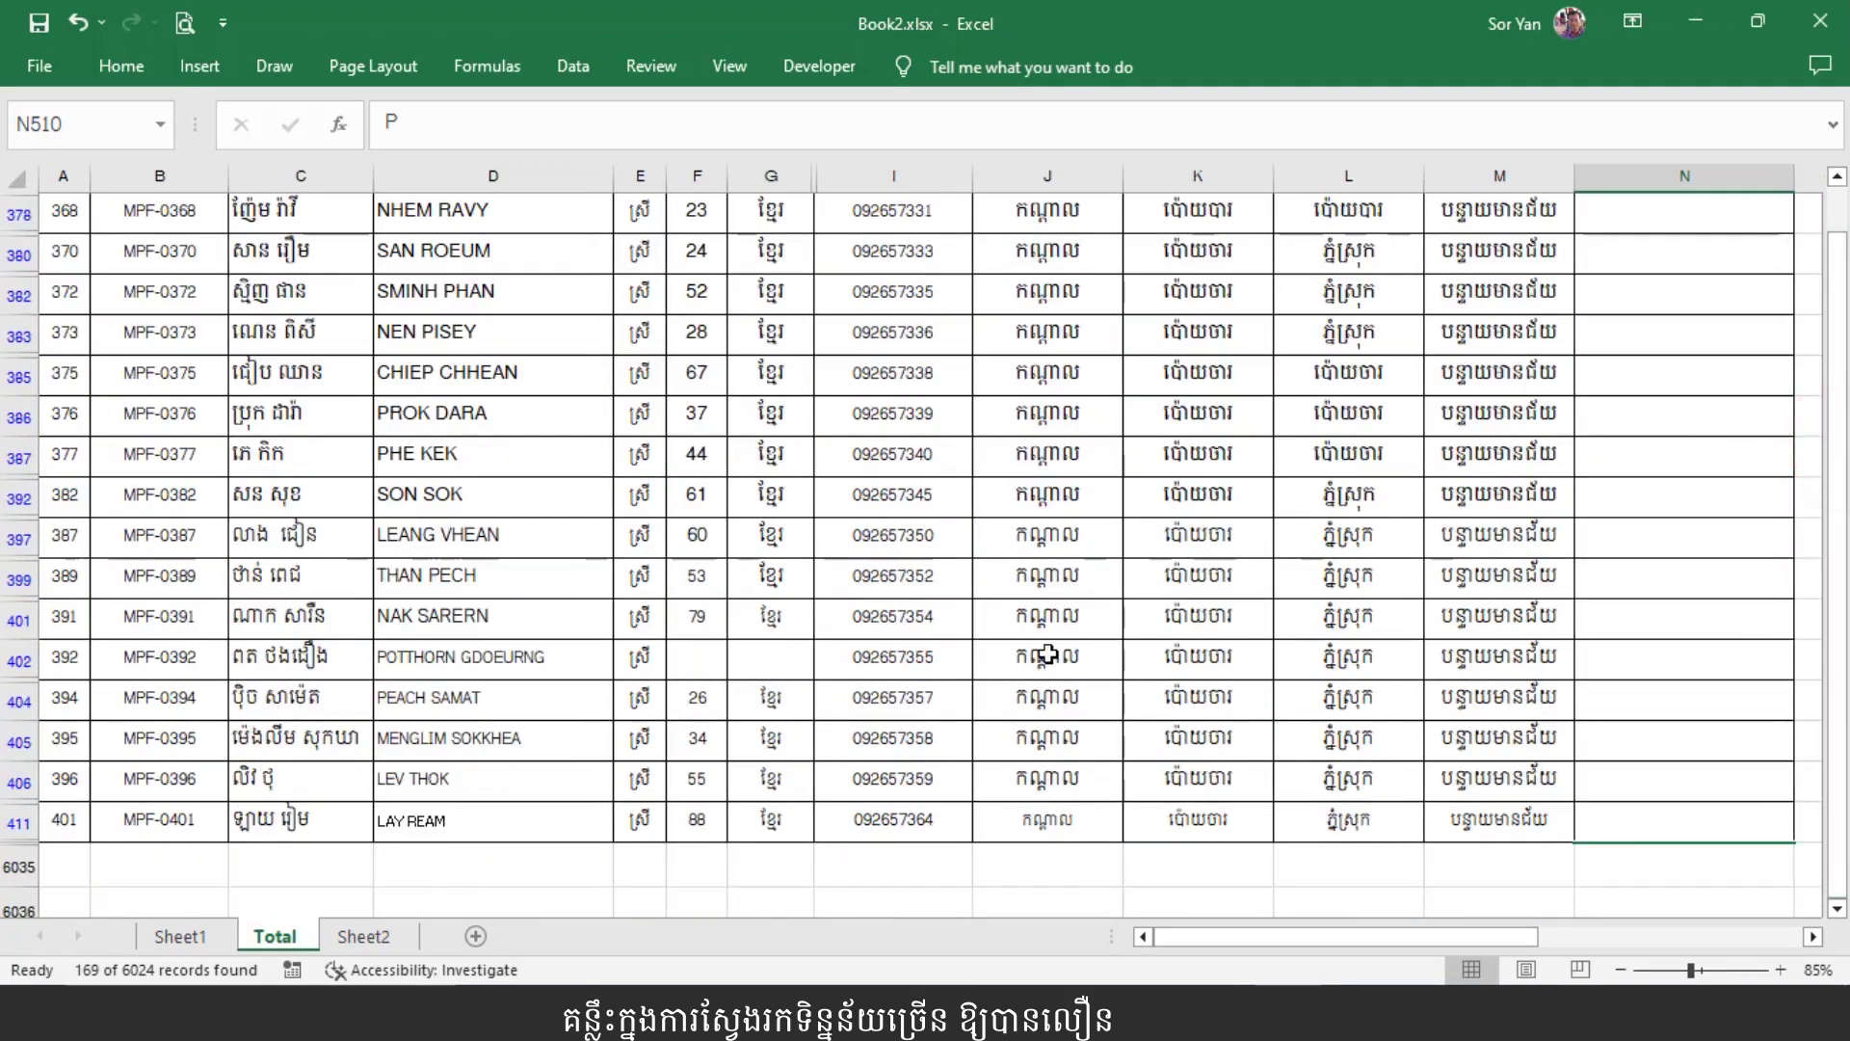
pyautogui.scroll(3, 1048, 655)
pyautogui.scroll(-2, 1046, 653)
pyautogui.scroll(-1, 1044, 655)
pyautogui.scroll(7, 1039, 659)
pyautogui.scroll(3, 1039, 659)
pyautogui.scroll(9, 1039, 659)
pyautogui.scroll(5, 1039, 659)
pyautogui.scroll(7, 1039, 659)
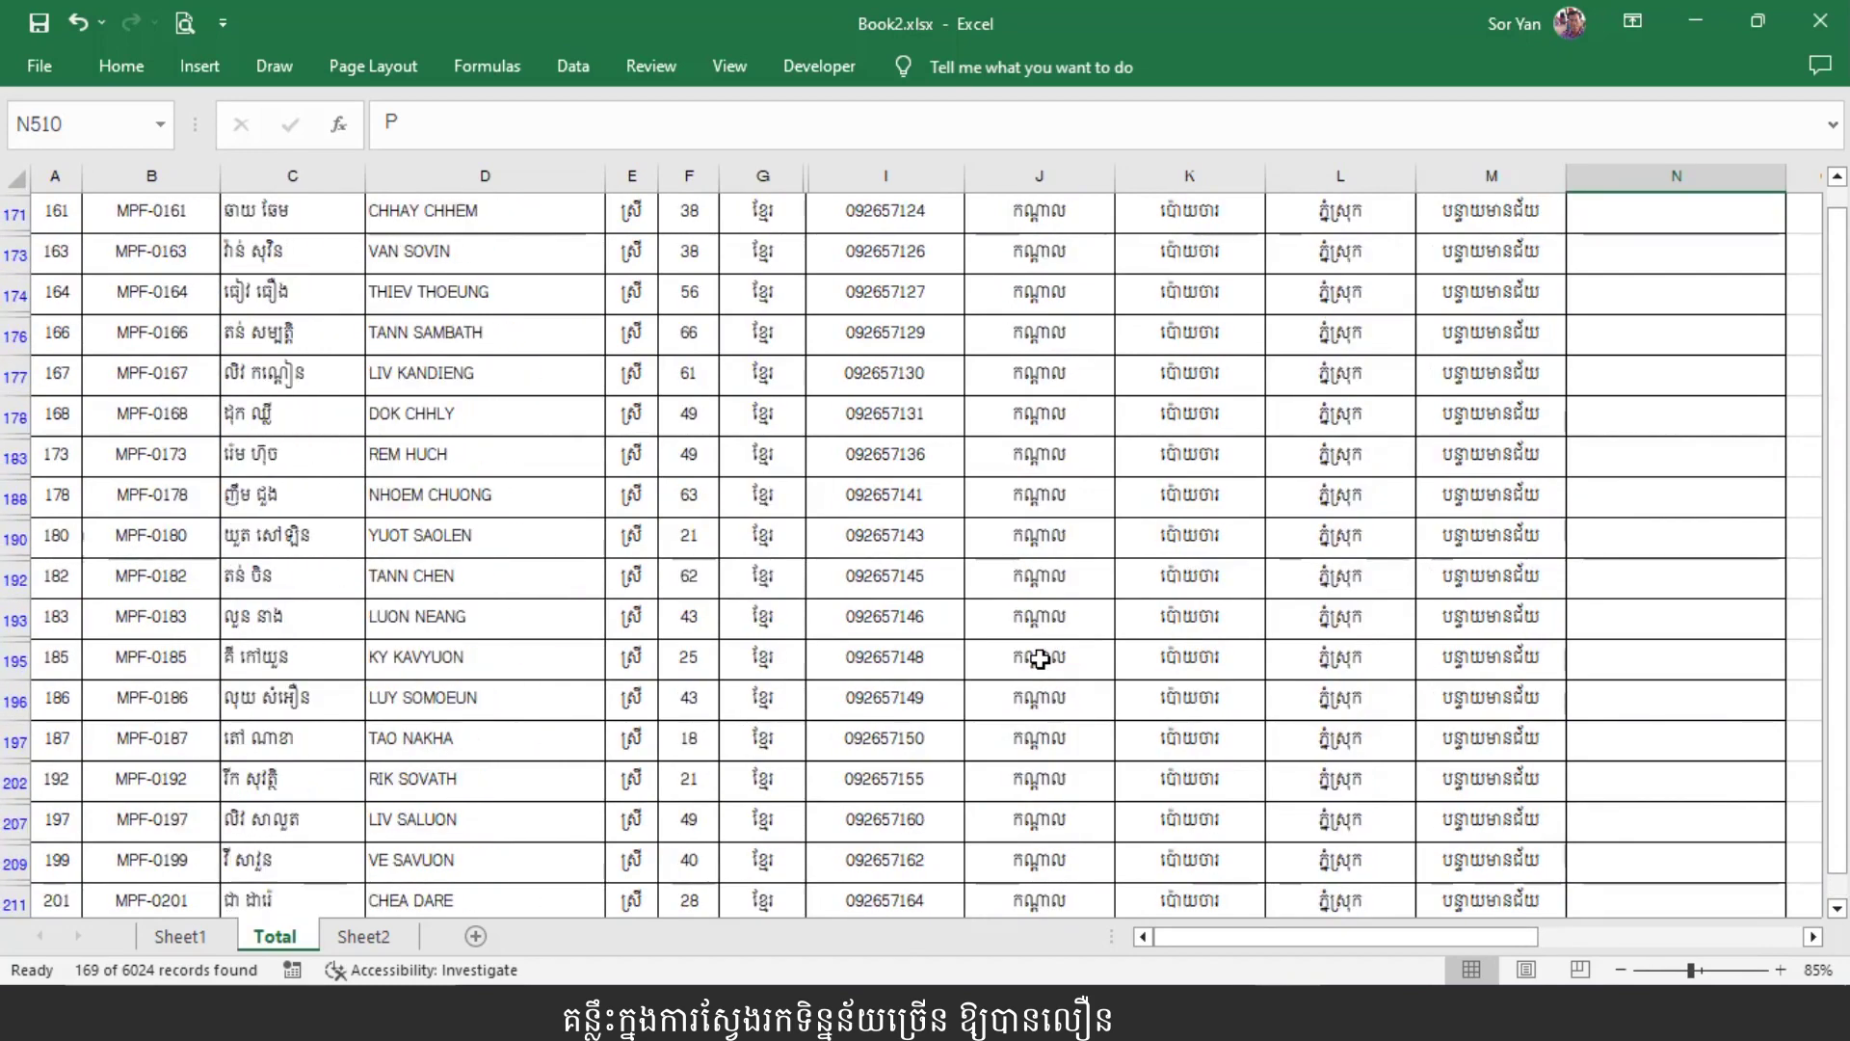
pyautogui.scroll(5, 1039, 659)
pyautogui.moveTo(1838, 674); pyautogui.dragTo(1838, 578)
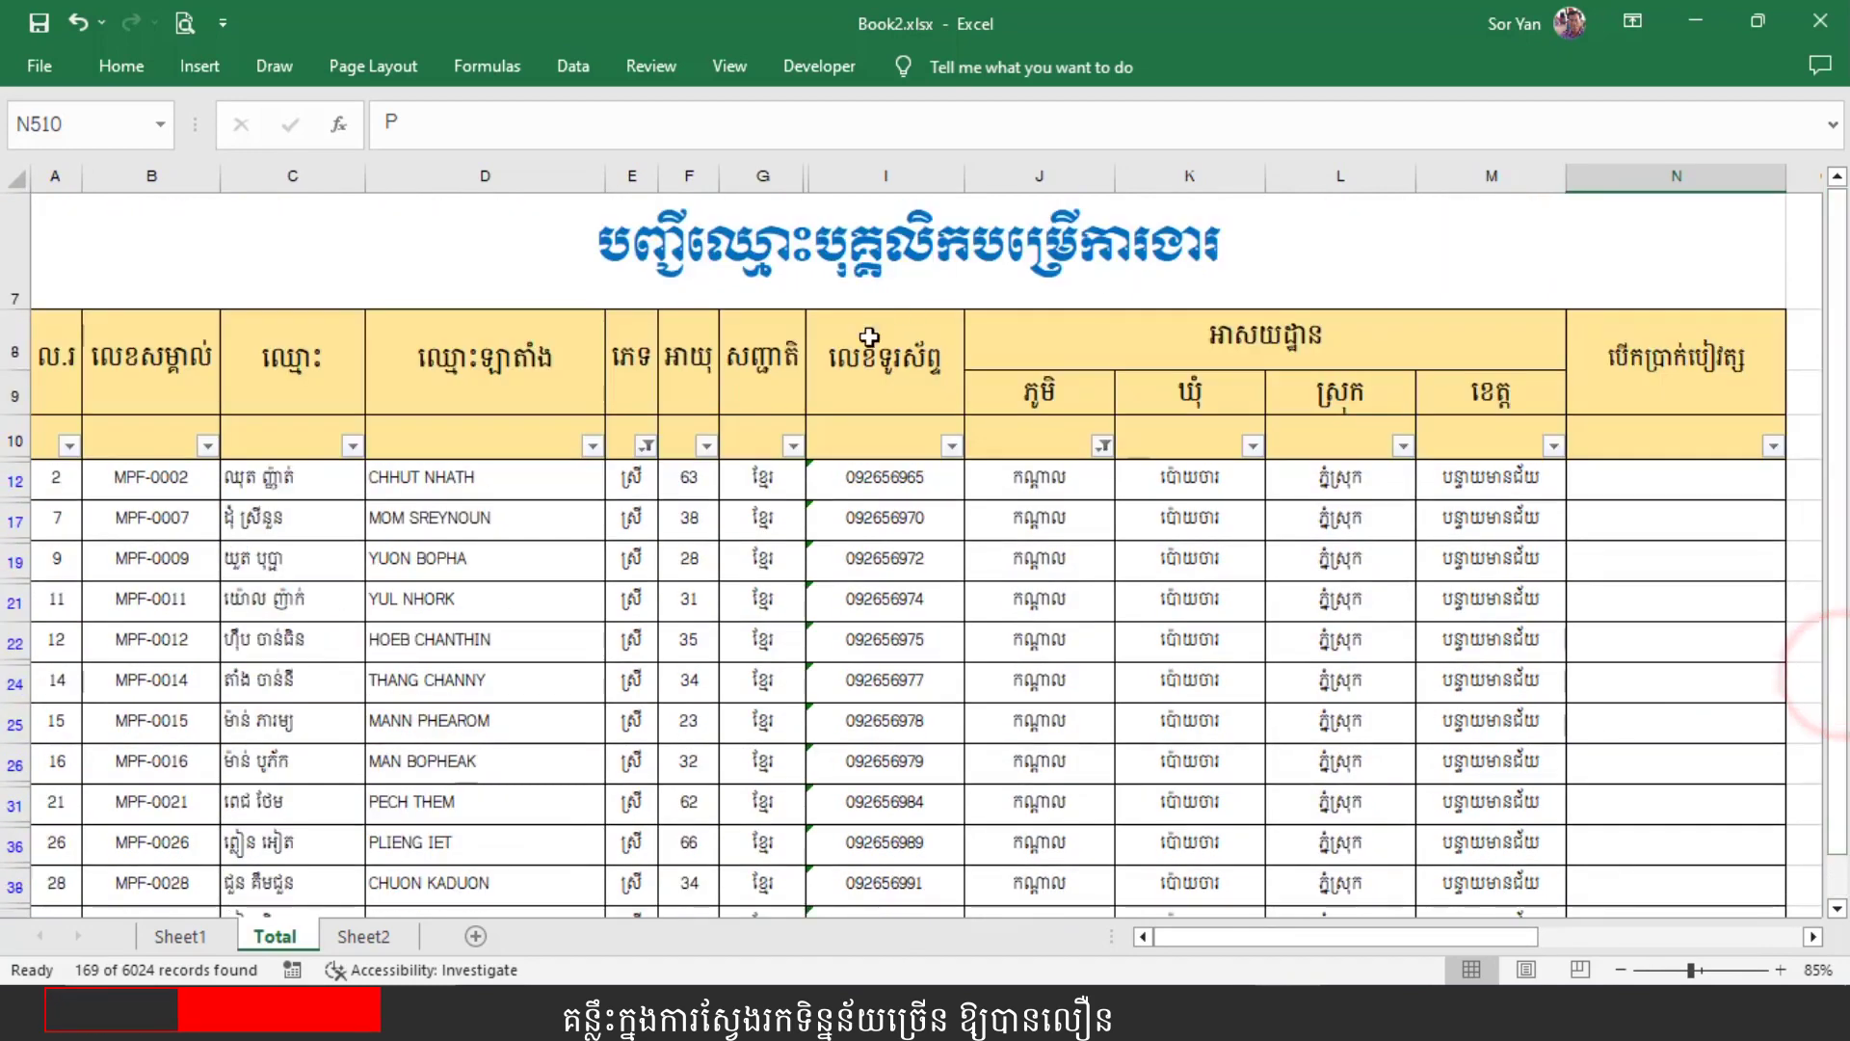
pyautogui.click(1103, 446)
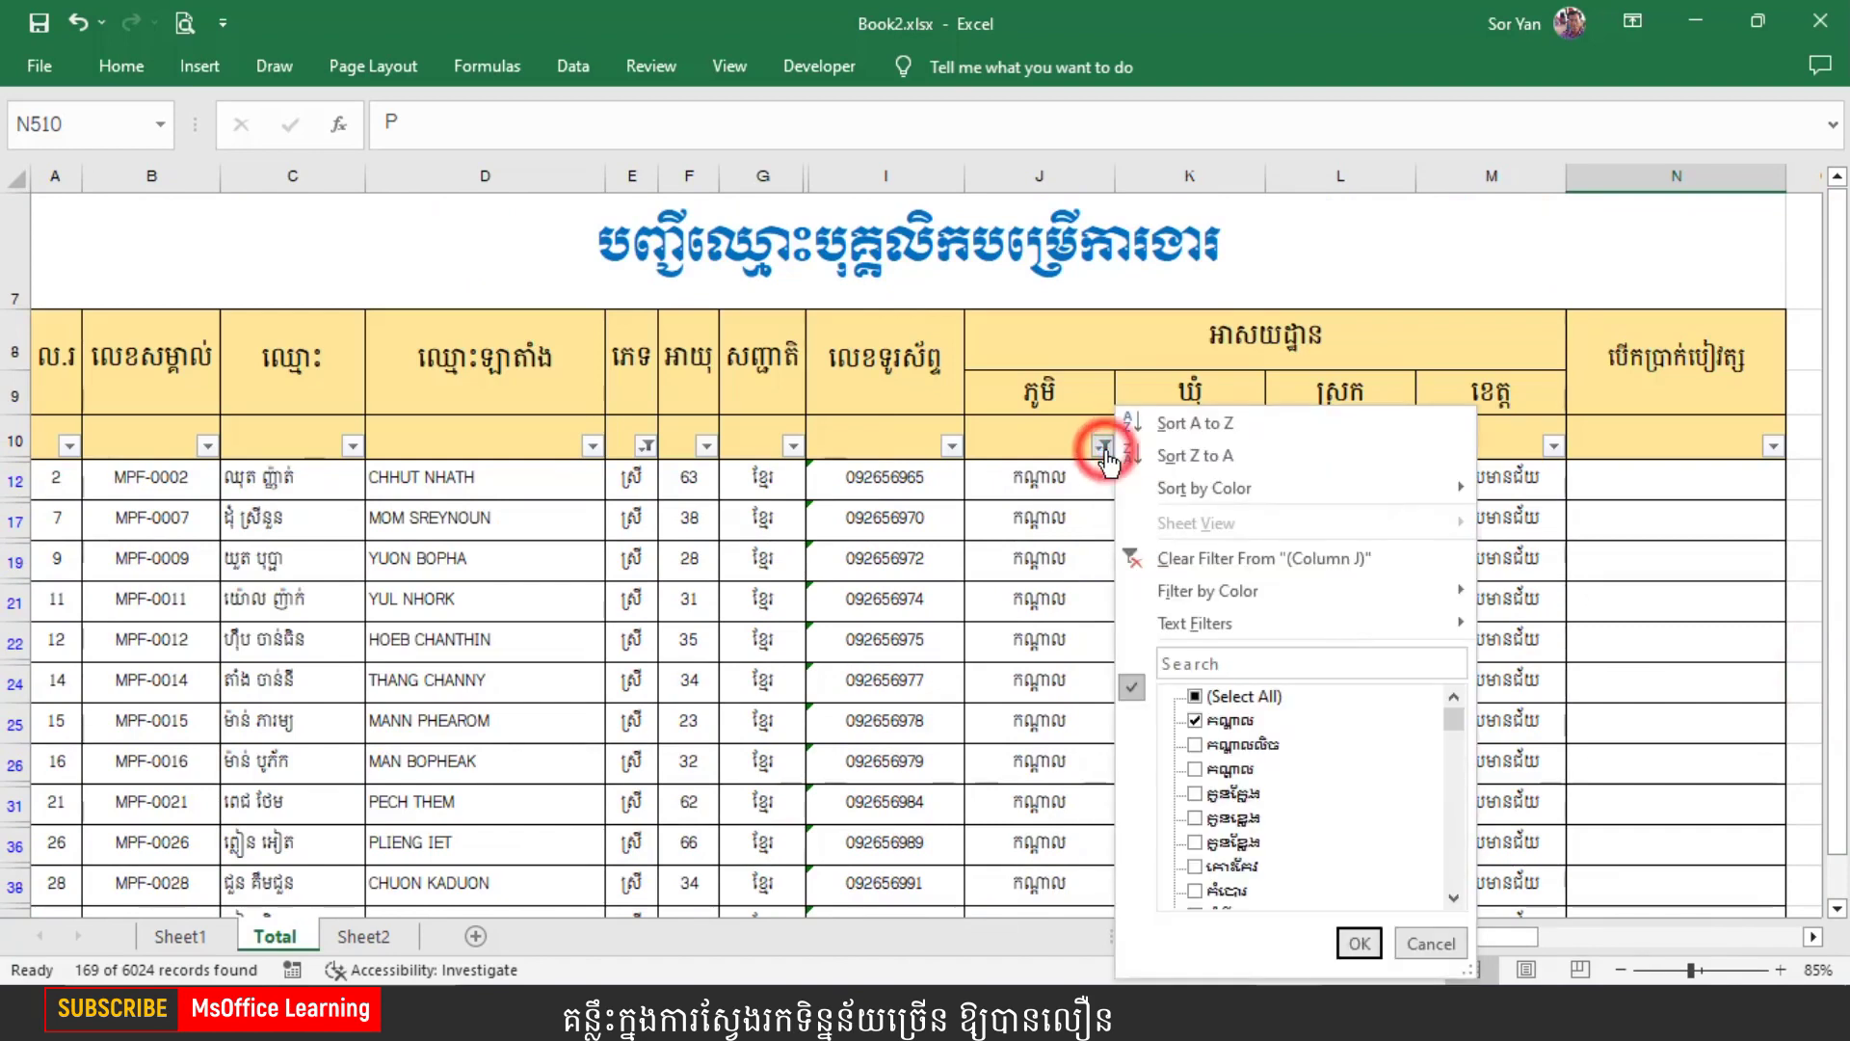
# Clear the column J village filter and the column E gender filter, restoring the full staff list.
pyautogui.click(1224, 559)
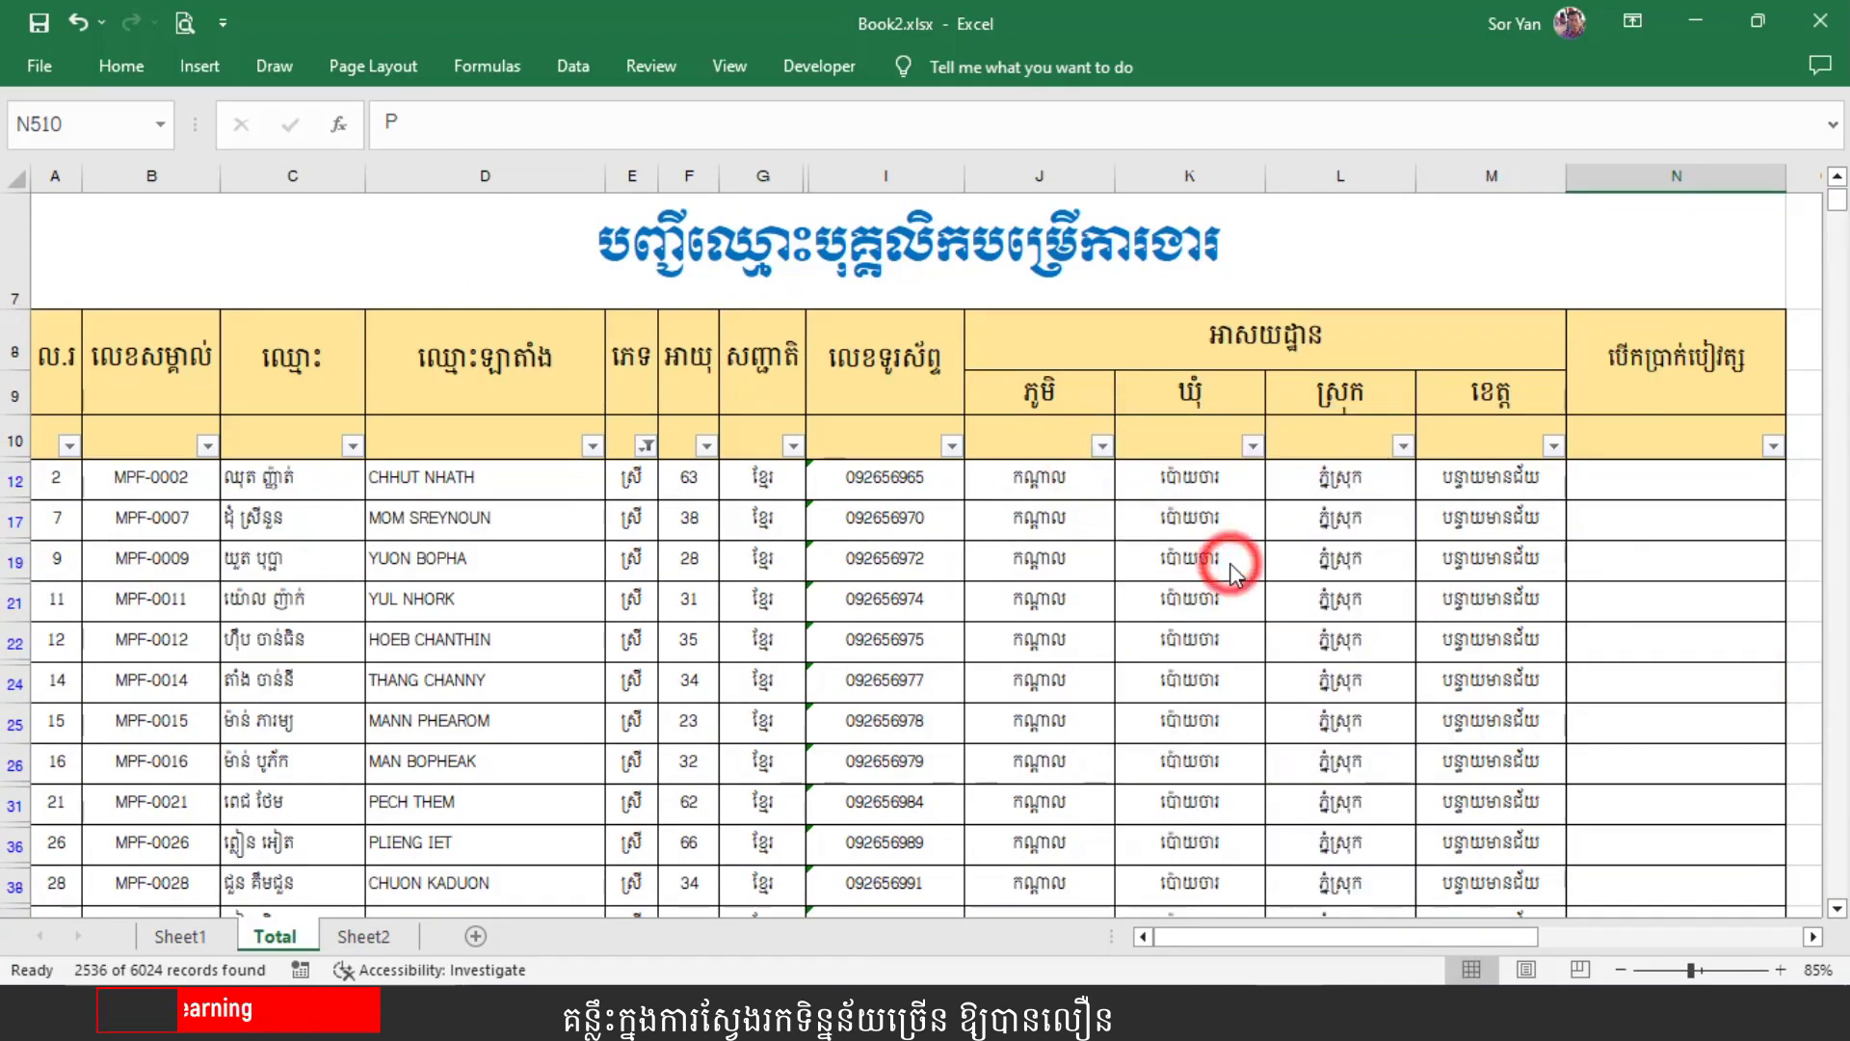
pyautogui.click(649, 449)
pyautogui.click(736, 549)
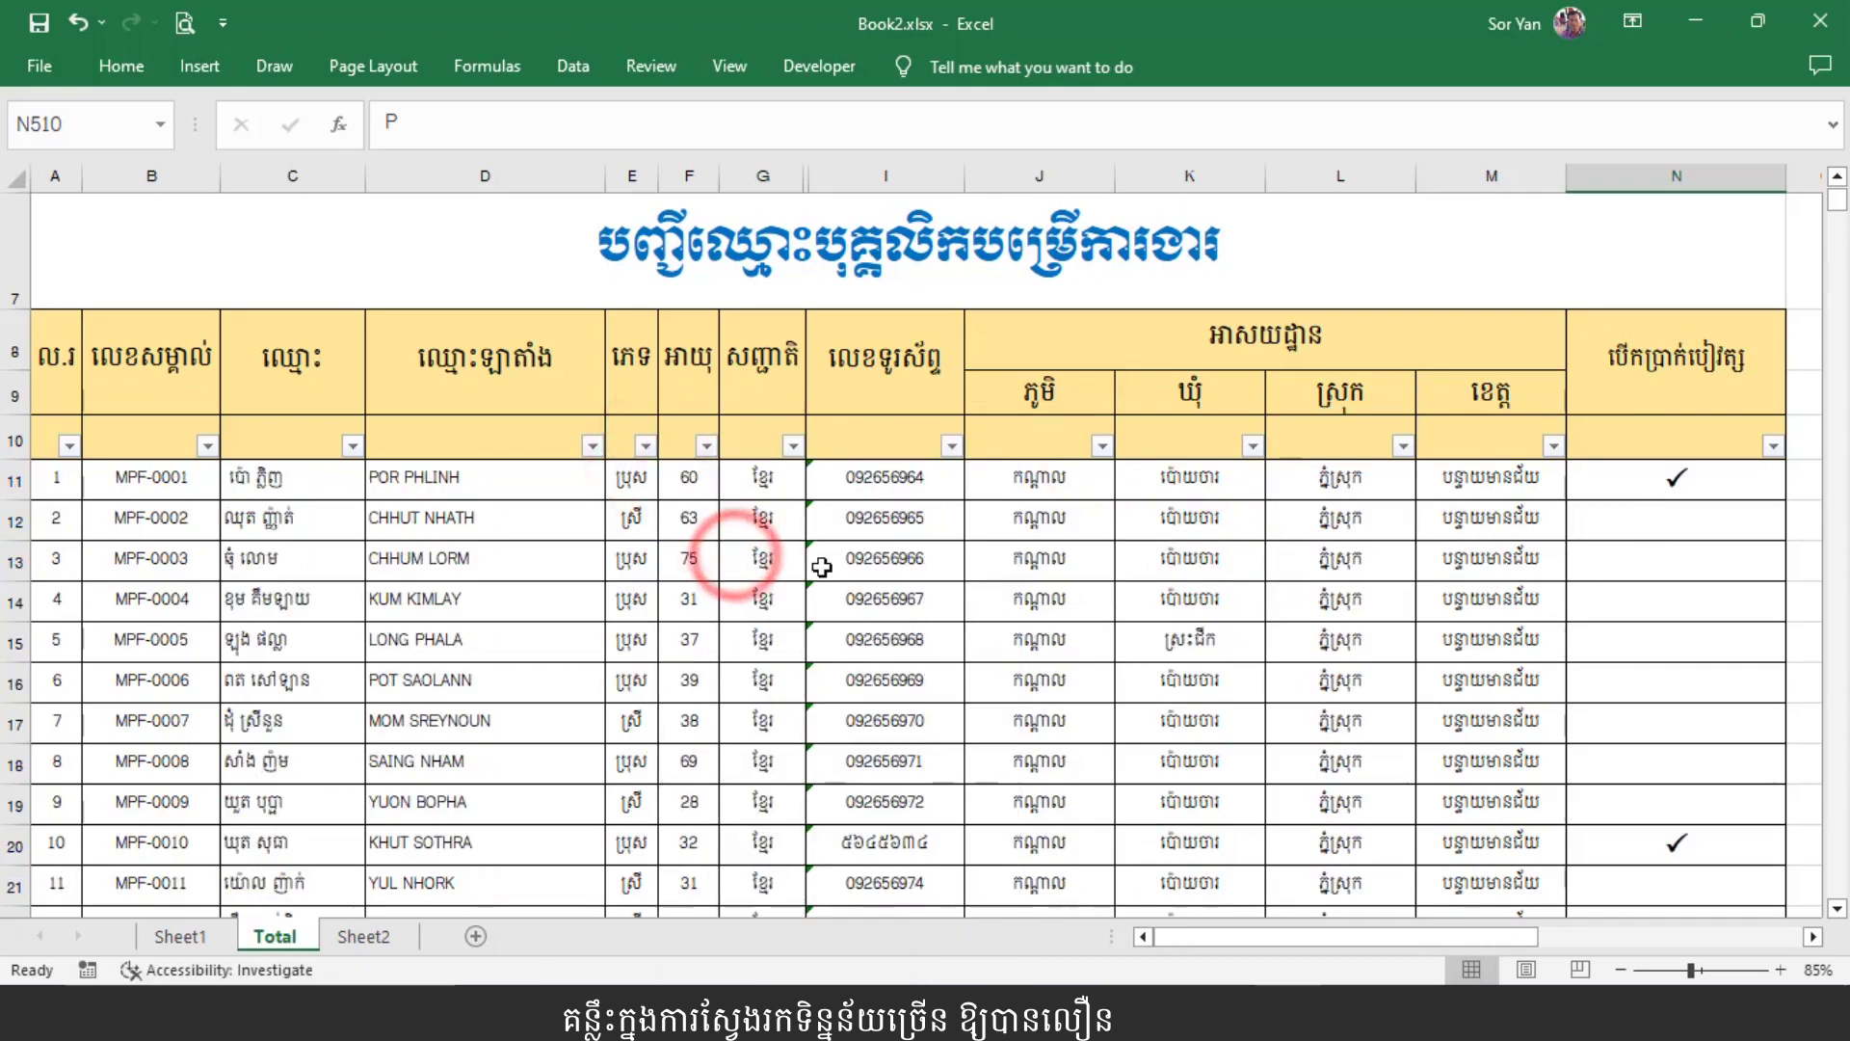
pyautogui.scroll(-2, 821, 567)
pyautogui.scroll(-2, 809, 597)
pyautogui.scroll(4, 694, 690)
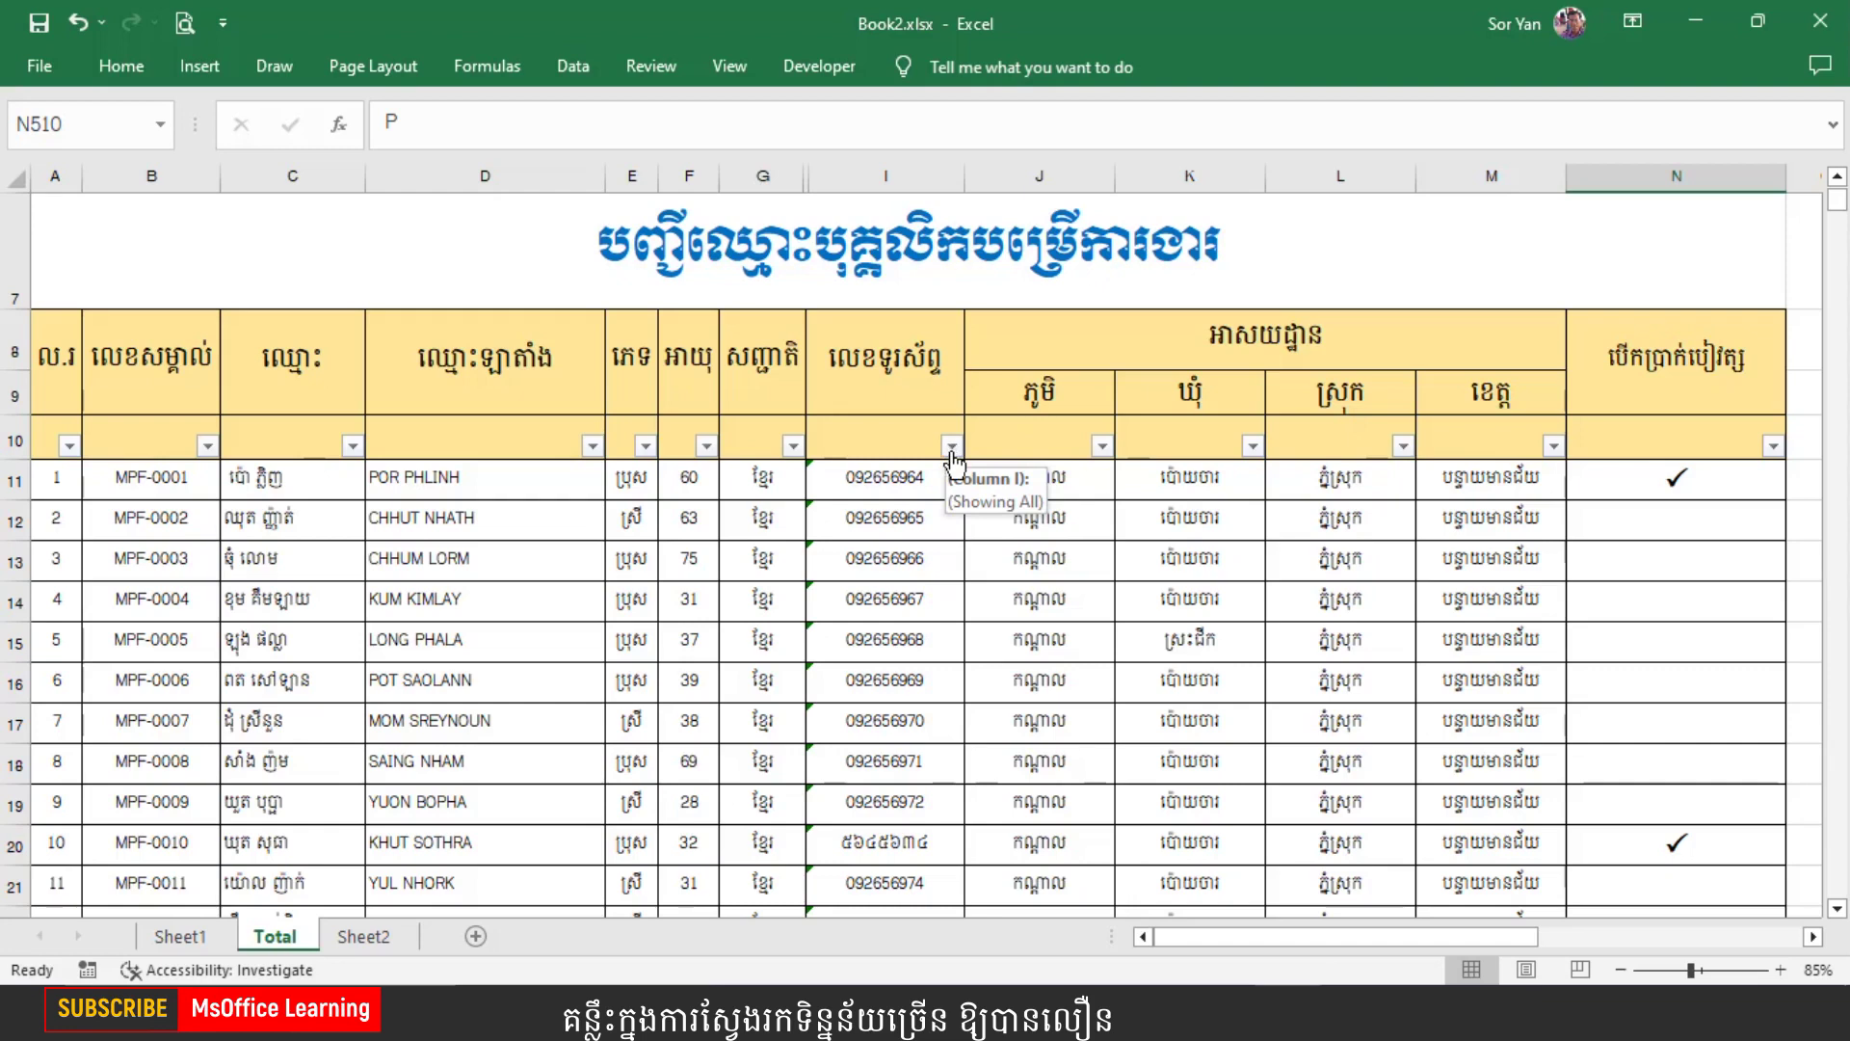
pyautogui.click(952, 447)
pyautogui.click(1047, 661)
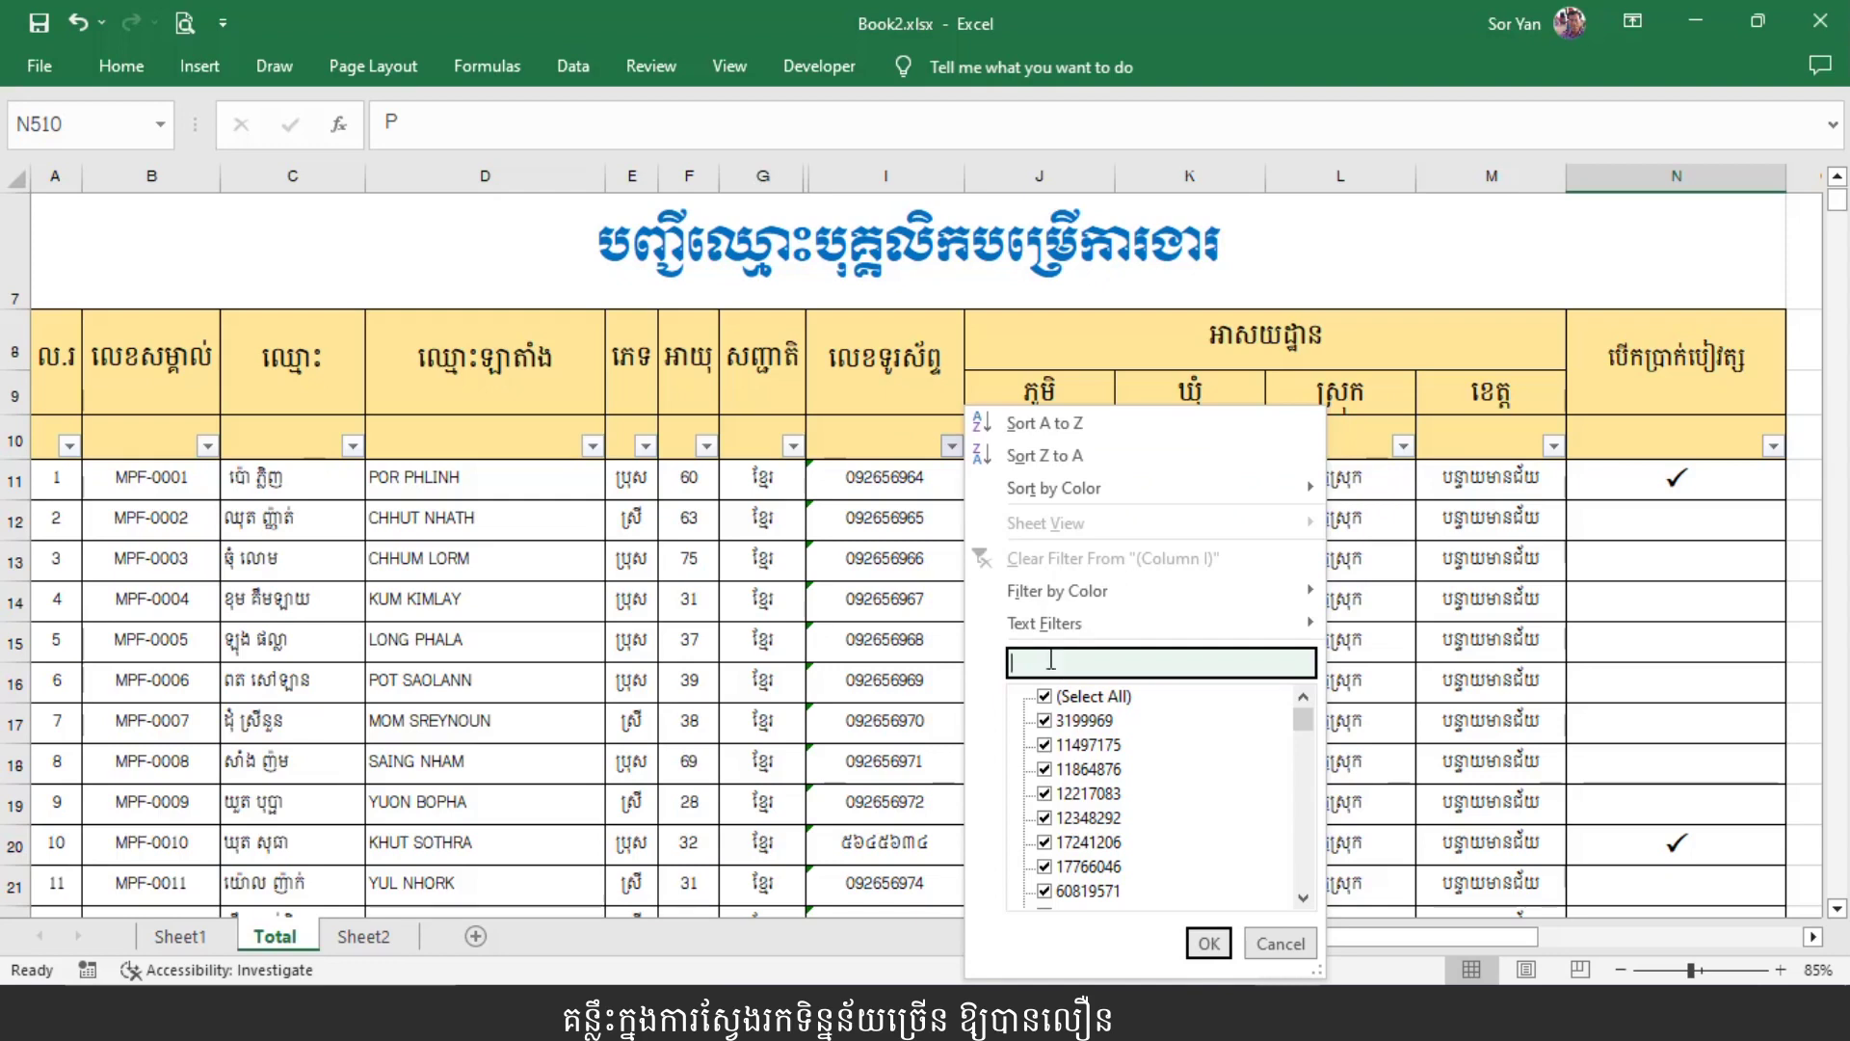
pyautogui.click(921, 592)
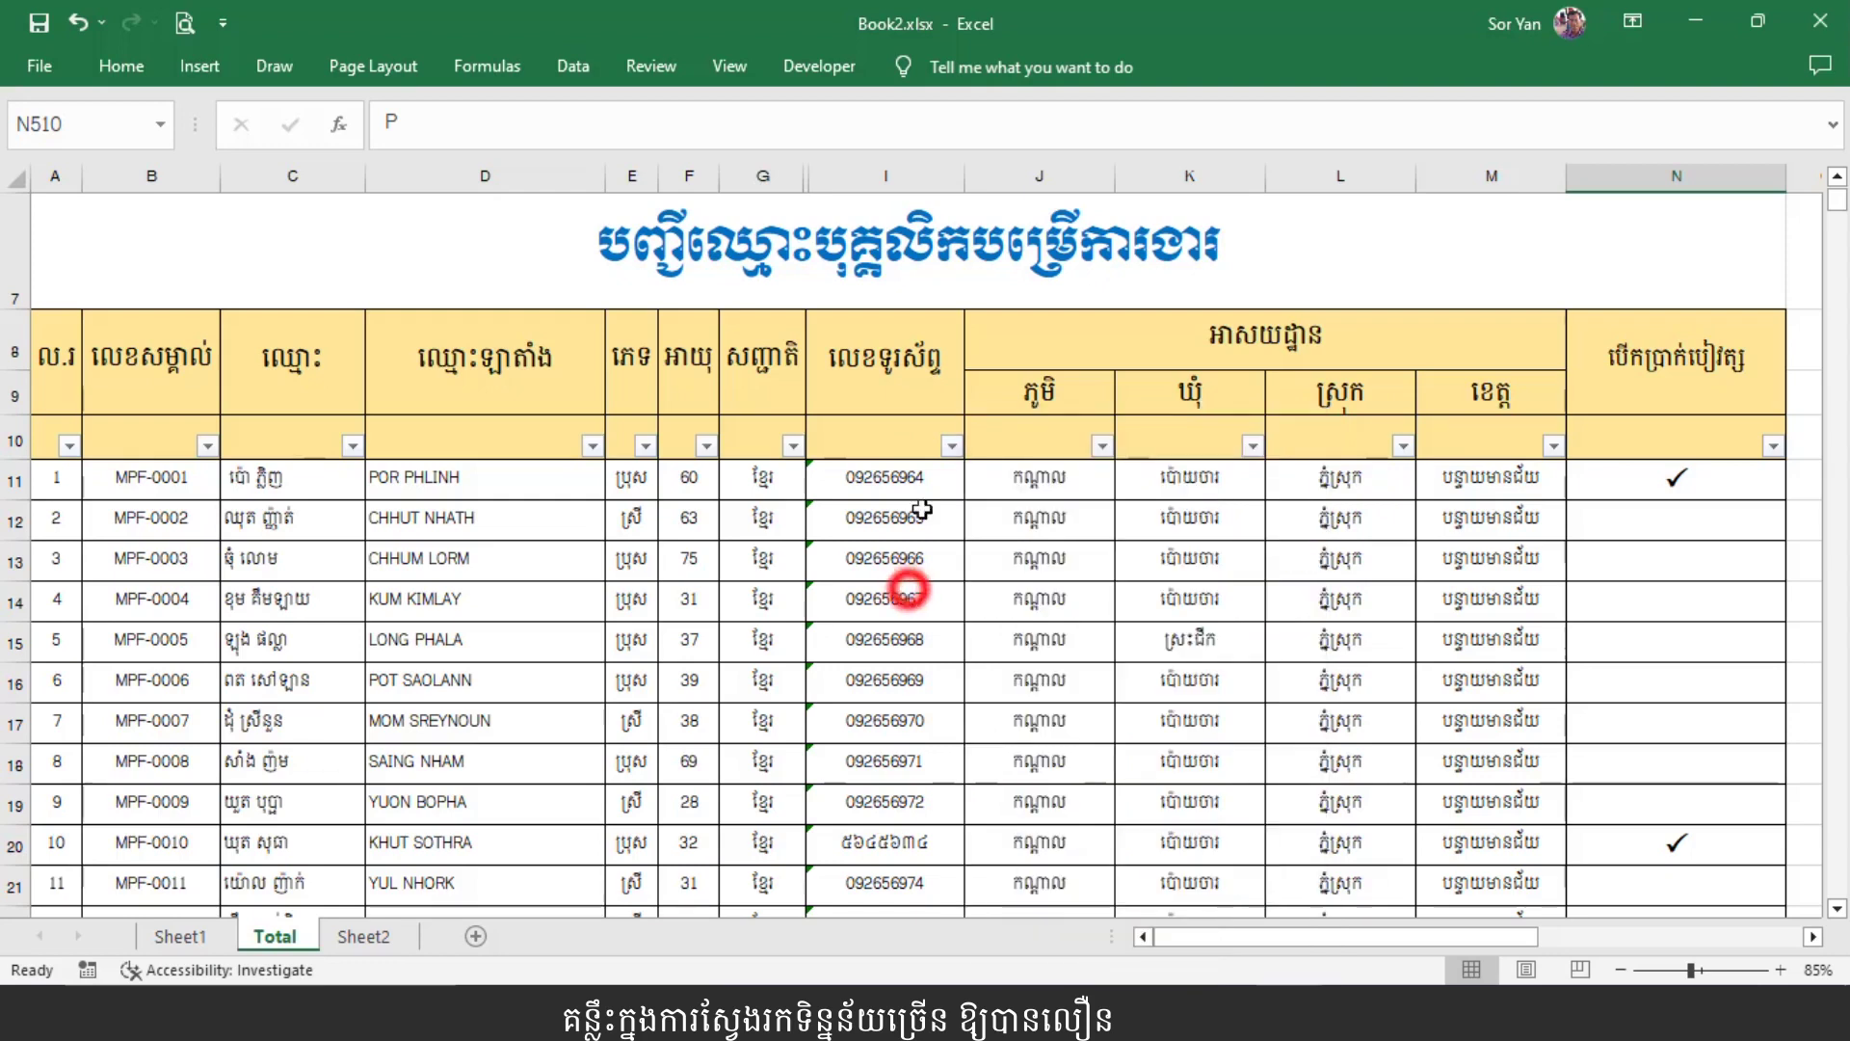
pyautogui.click(952, 446)
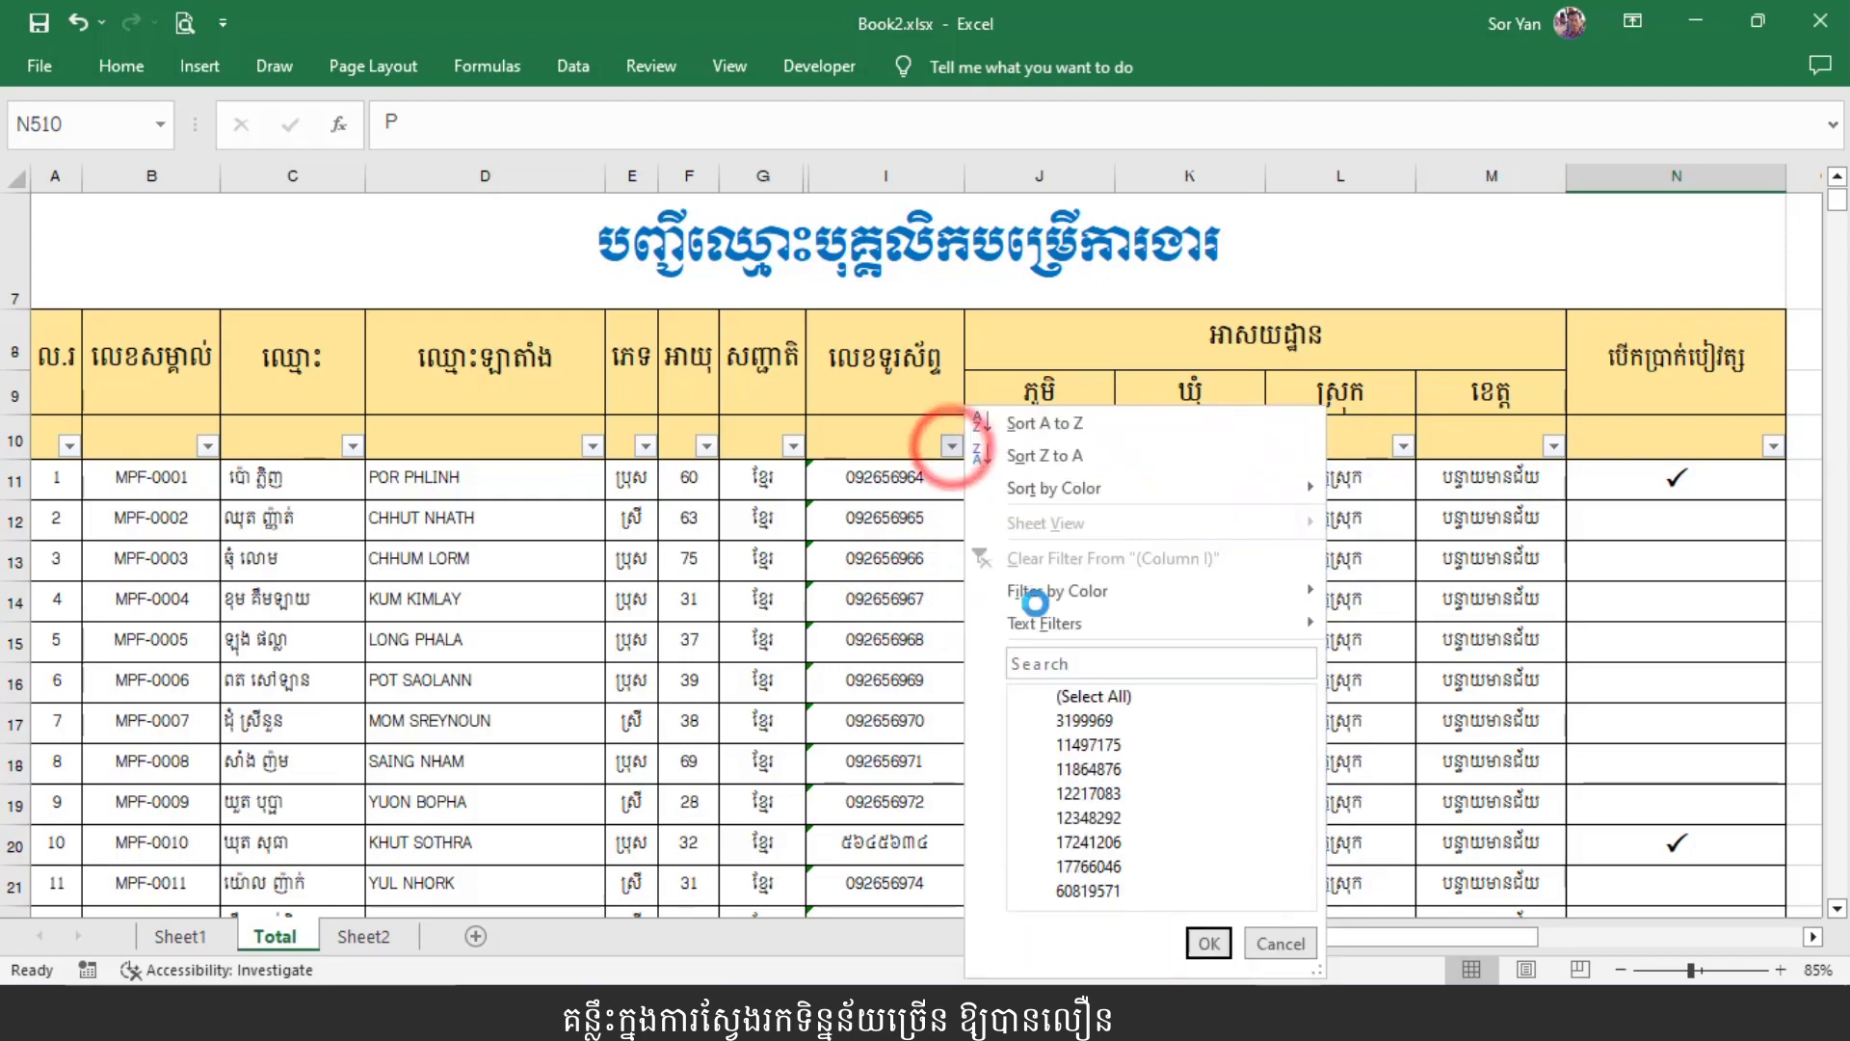
pyautogui.click(1039, 661)
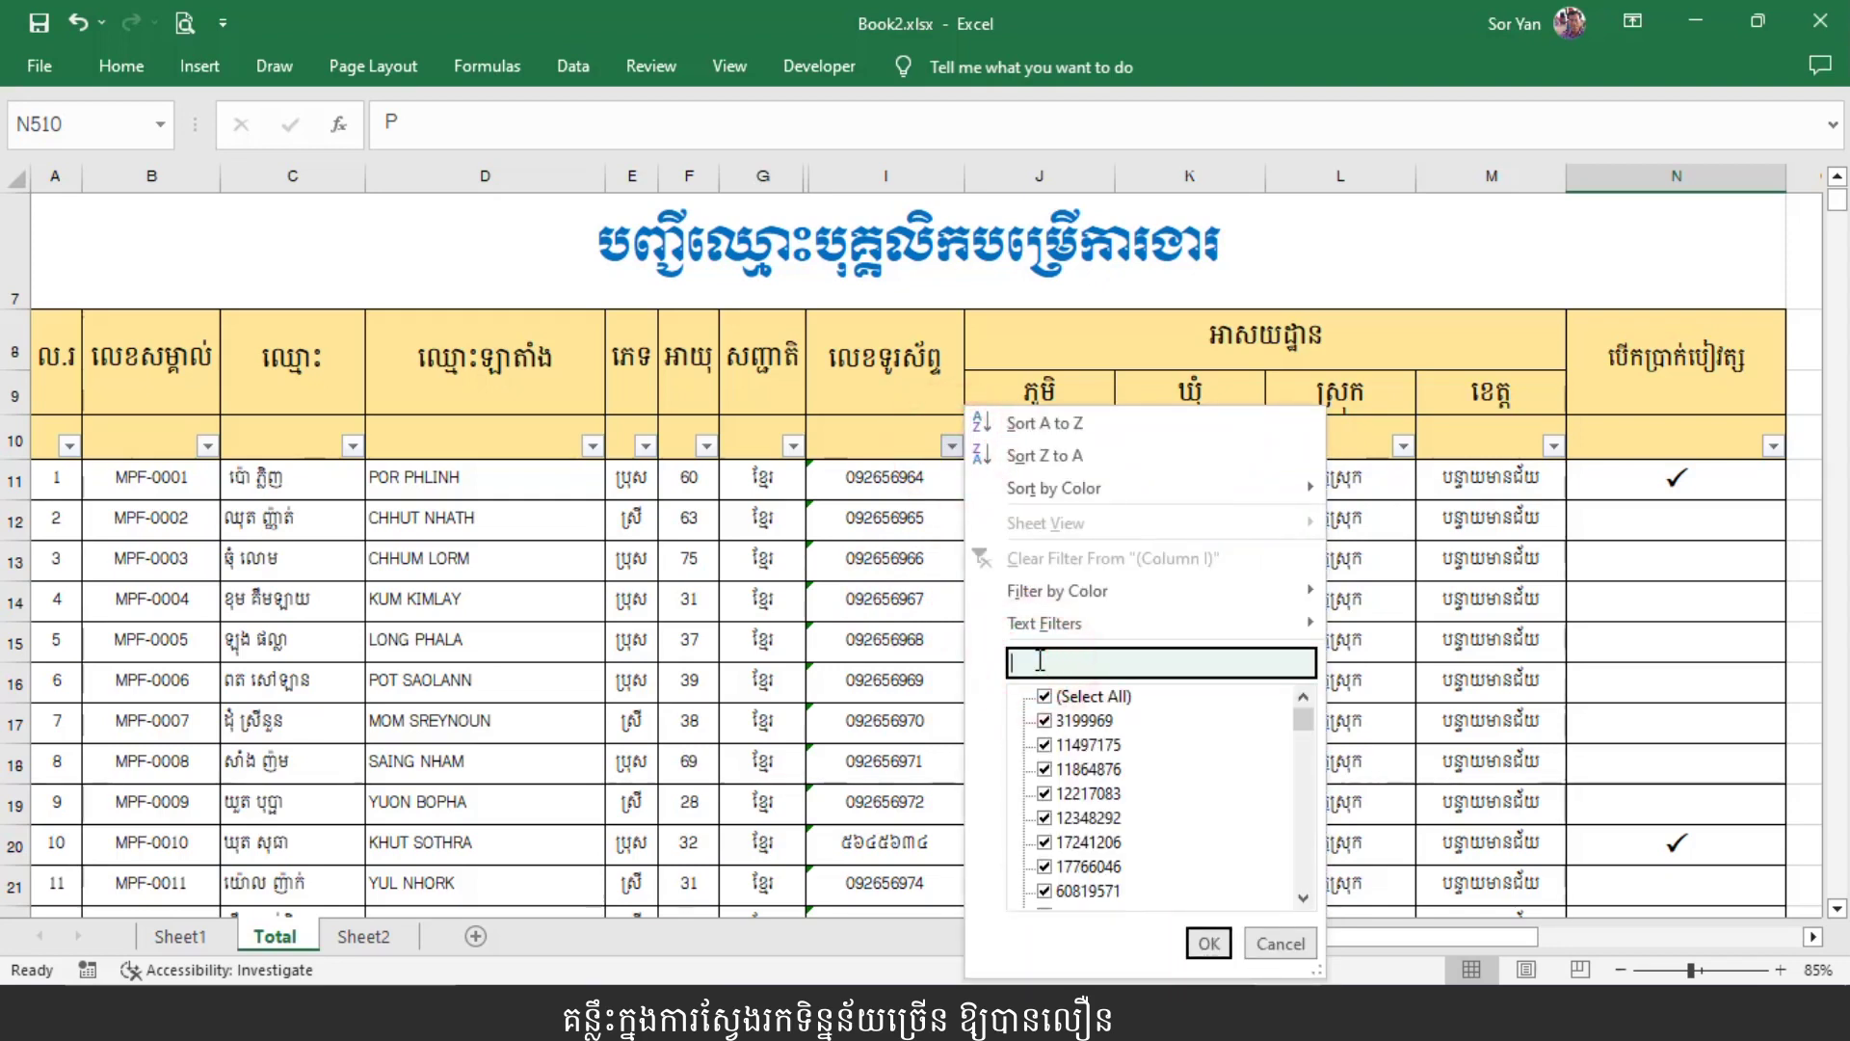
pyautogui.click(538, 469)
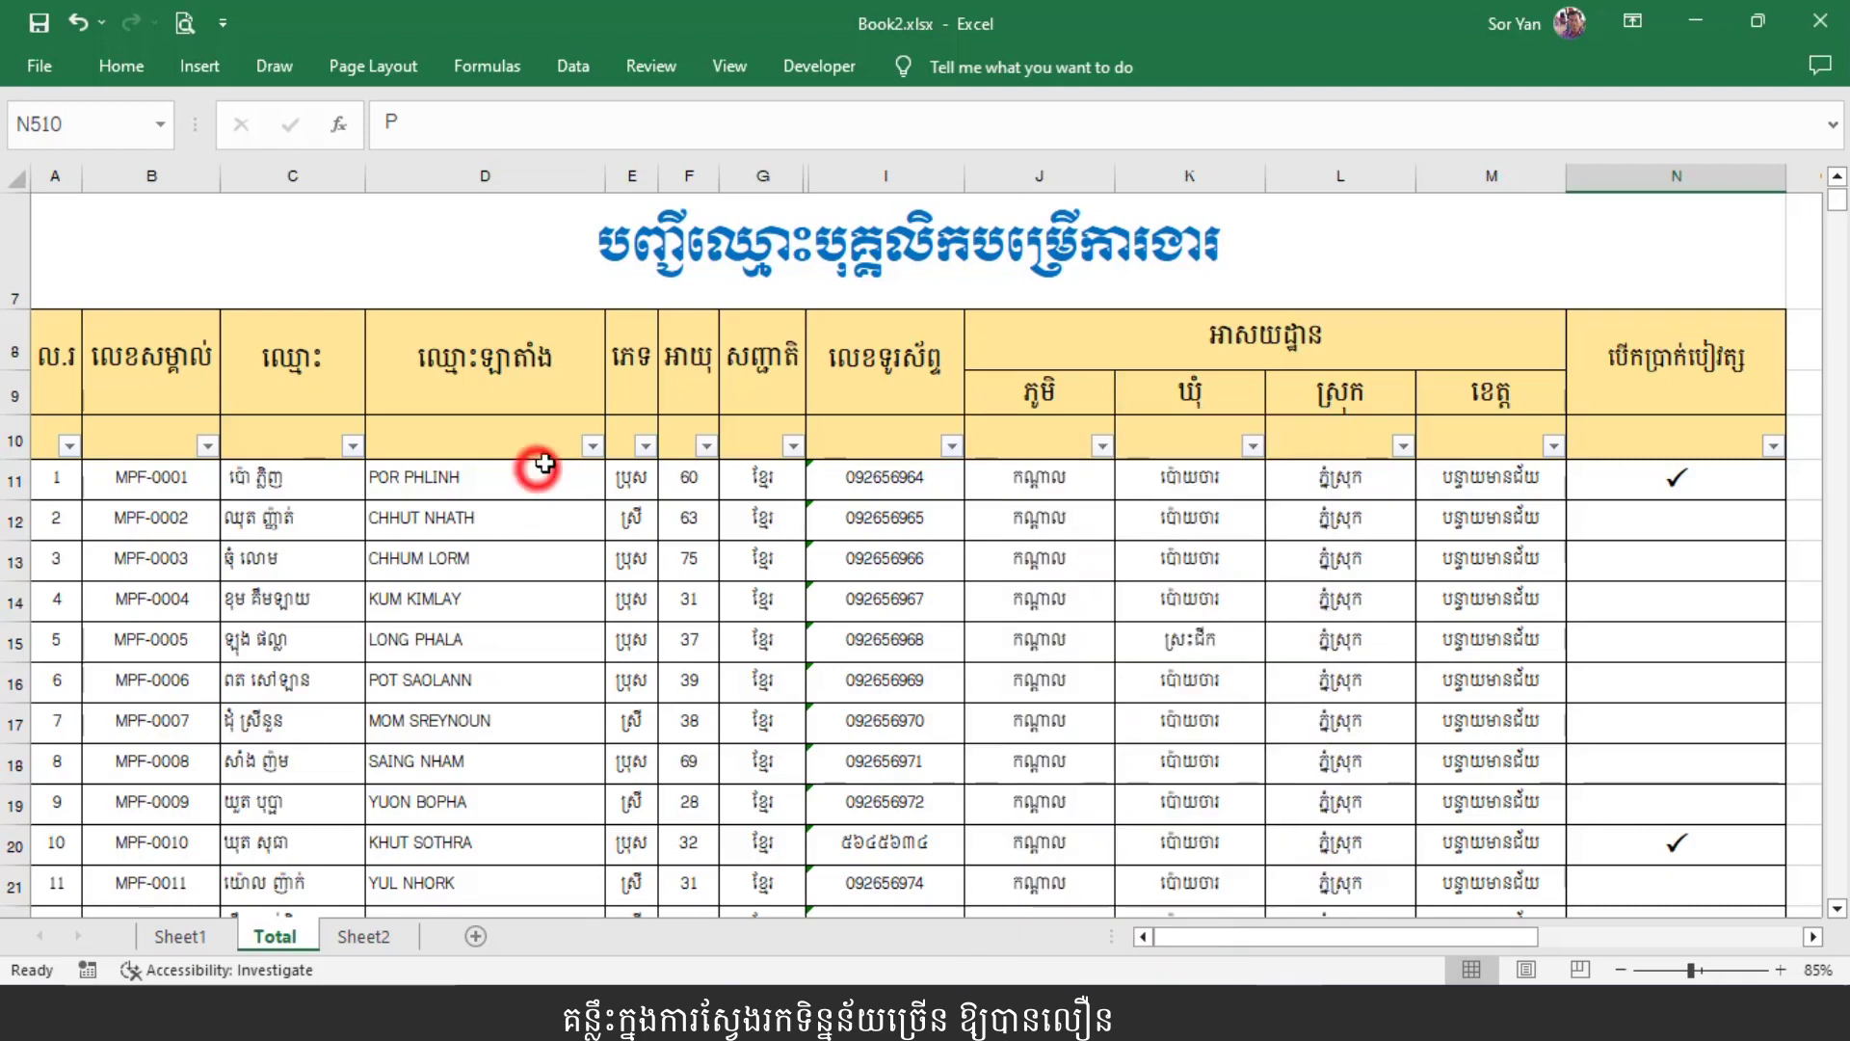
pyautogui.click(591, 446)
pyautogui.click(700, 656)
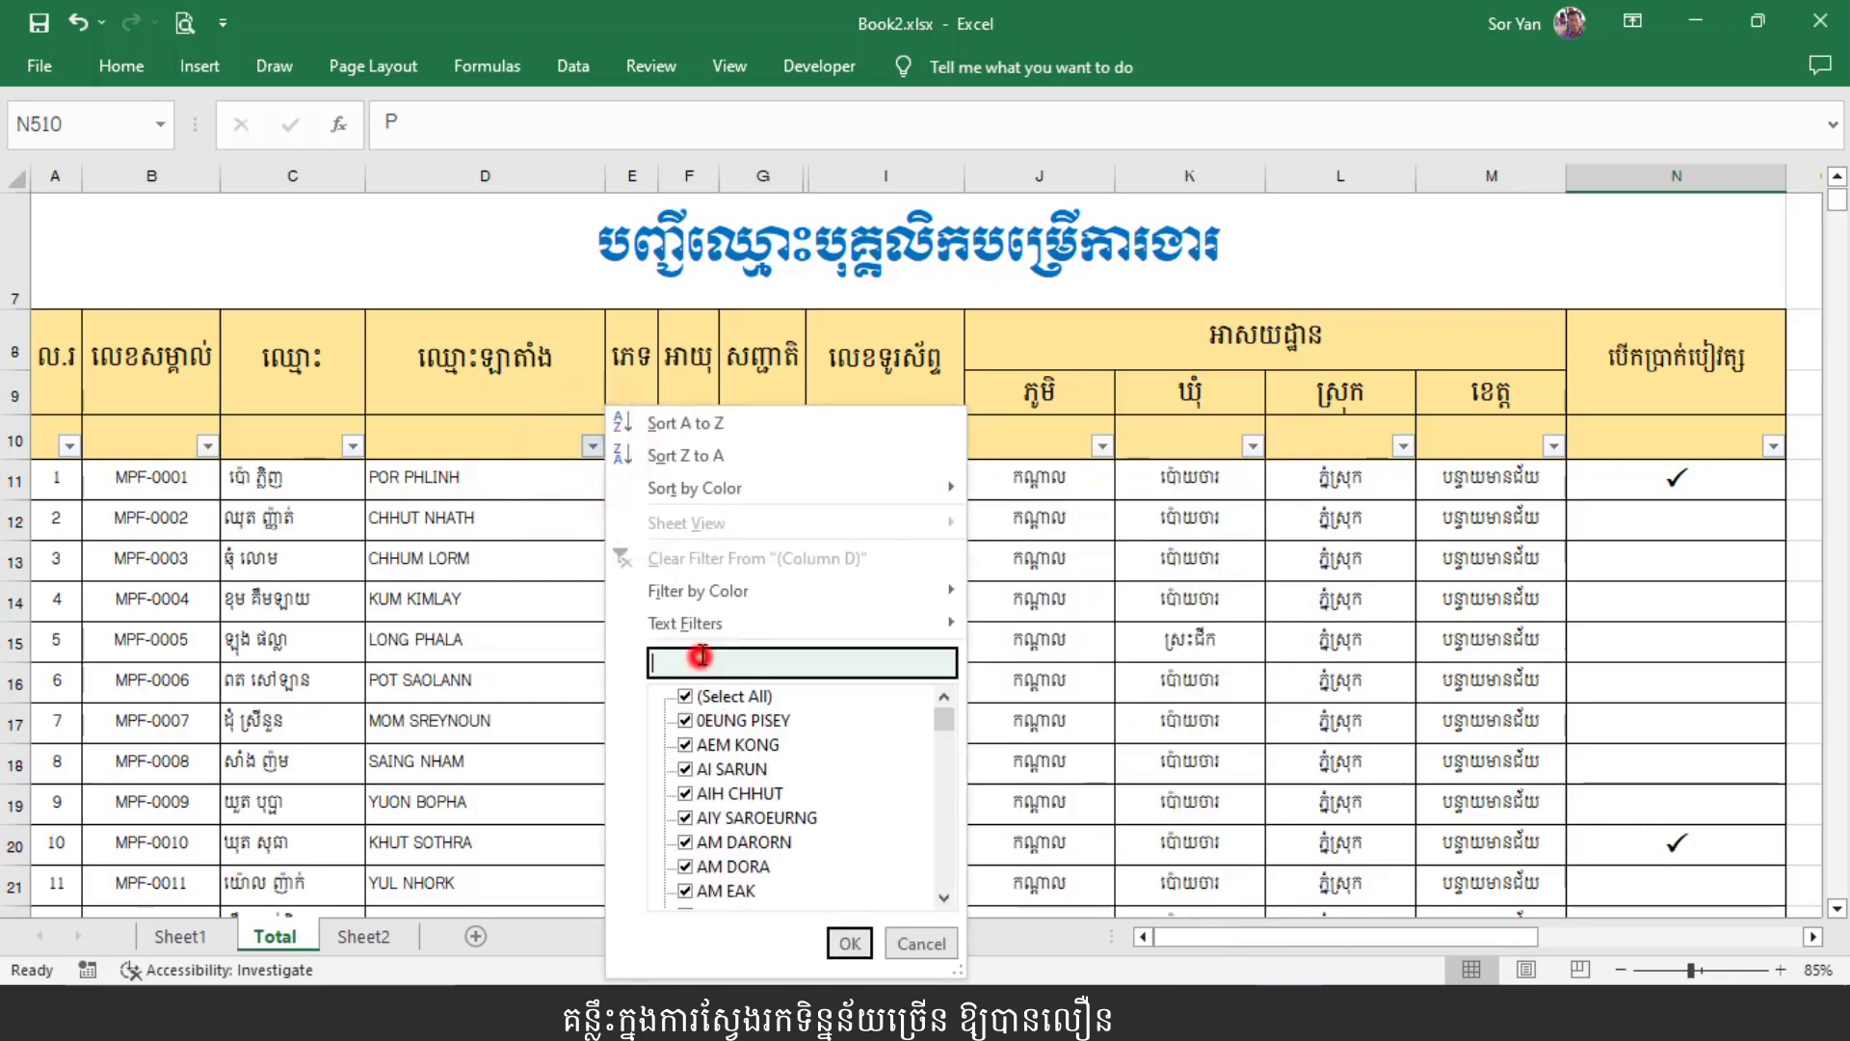
pyautogui.click(920, 944)
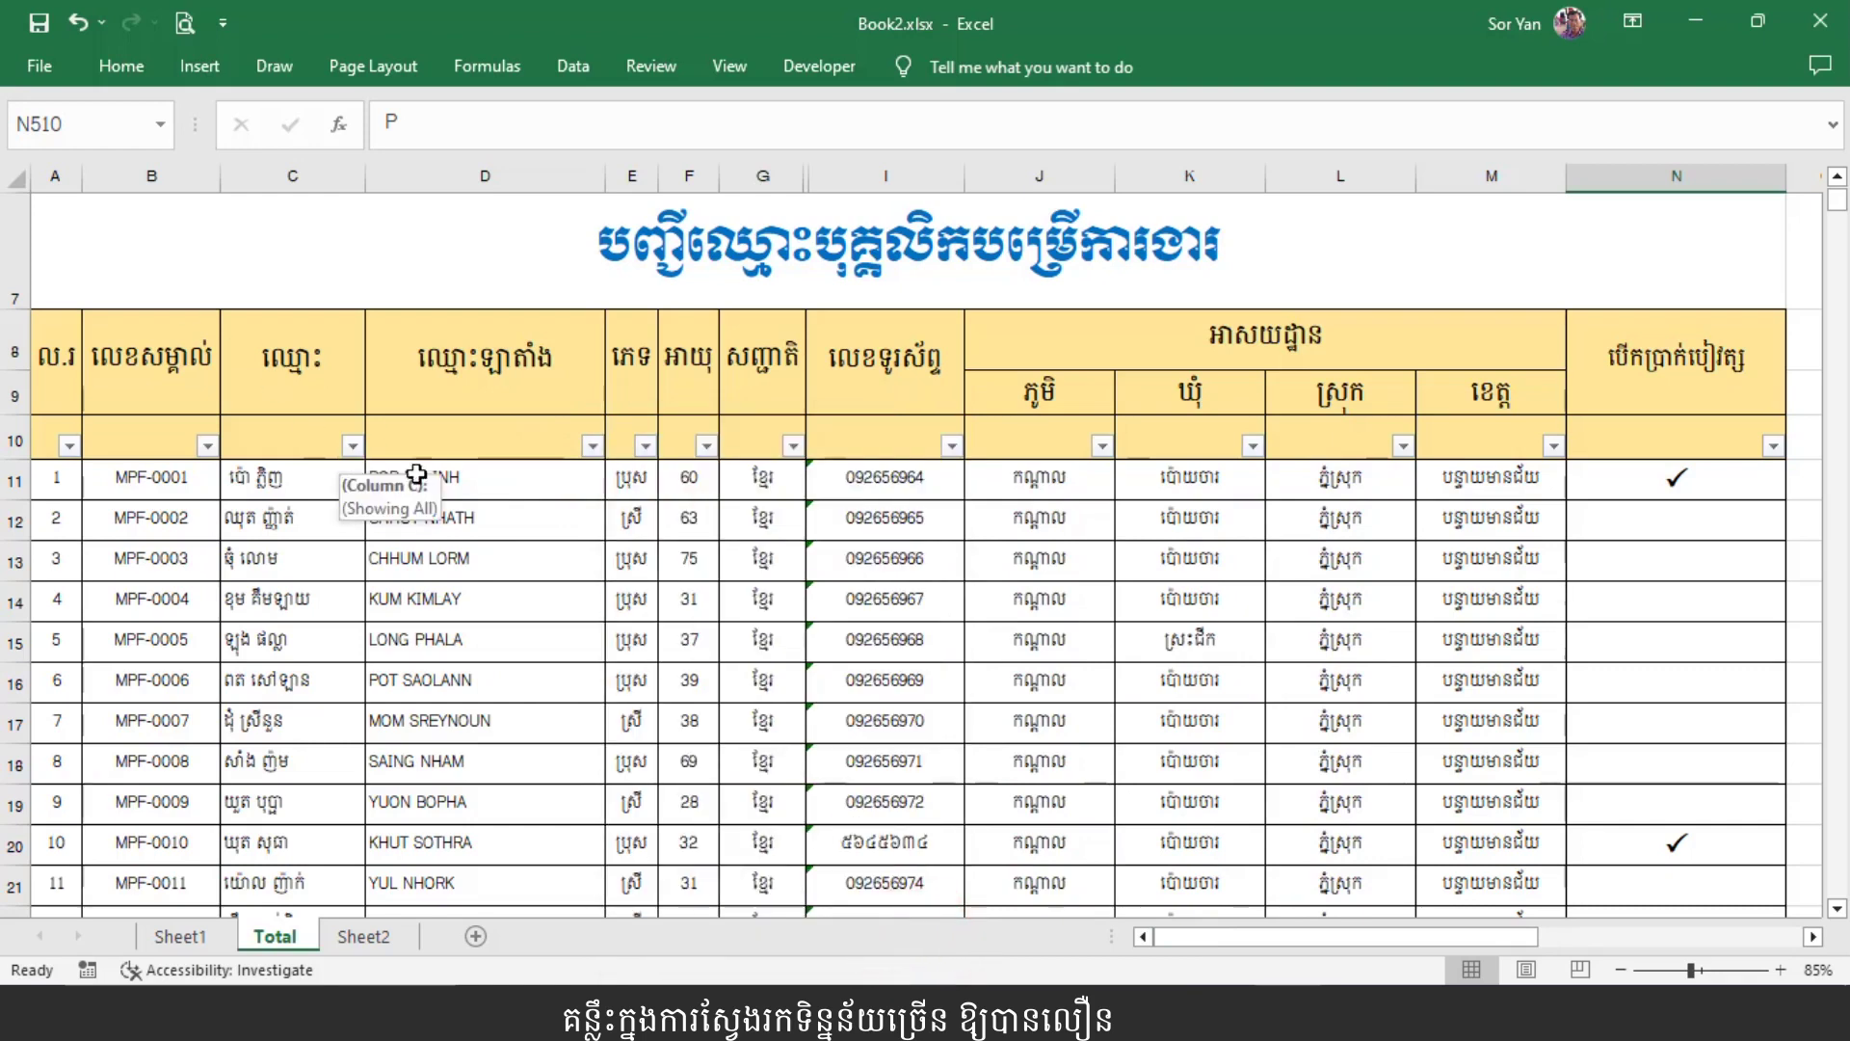